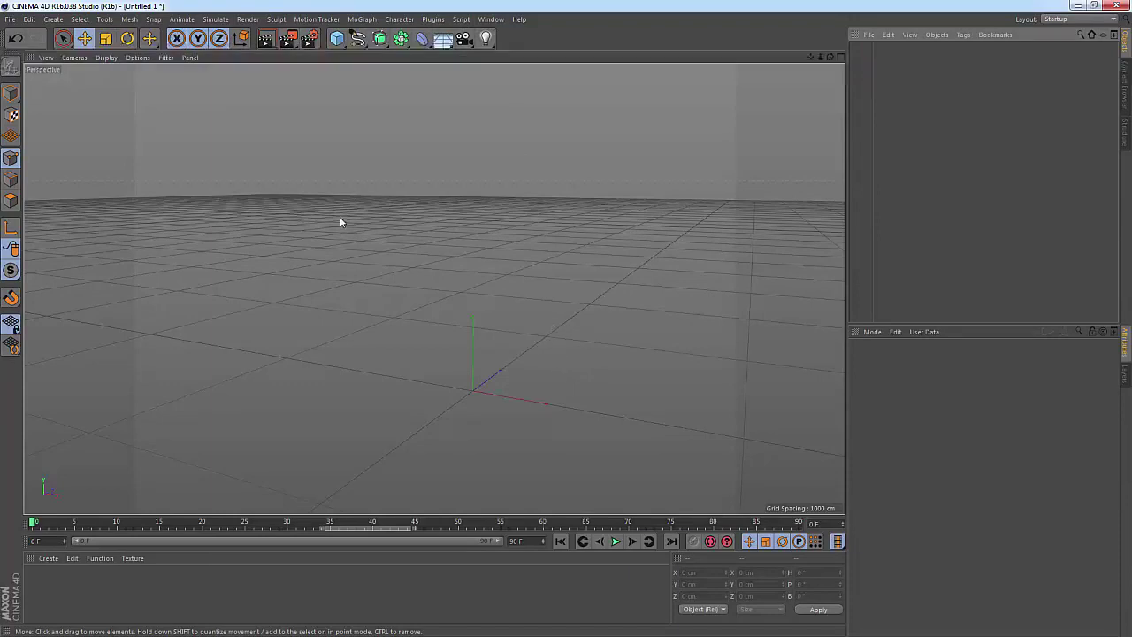
Add a 50 cm radius, 200 cm tall cylinder, frame it closely, and browse the deformer types.
click(337, 38)
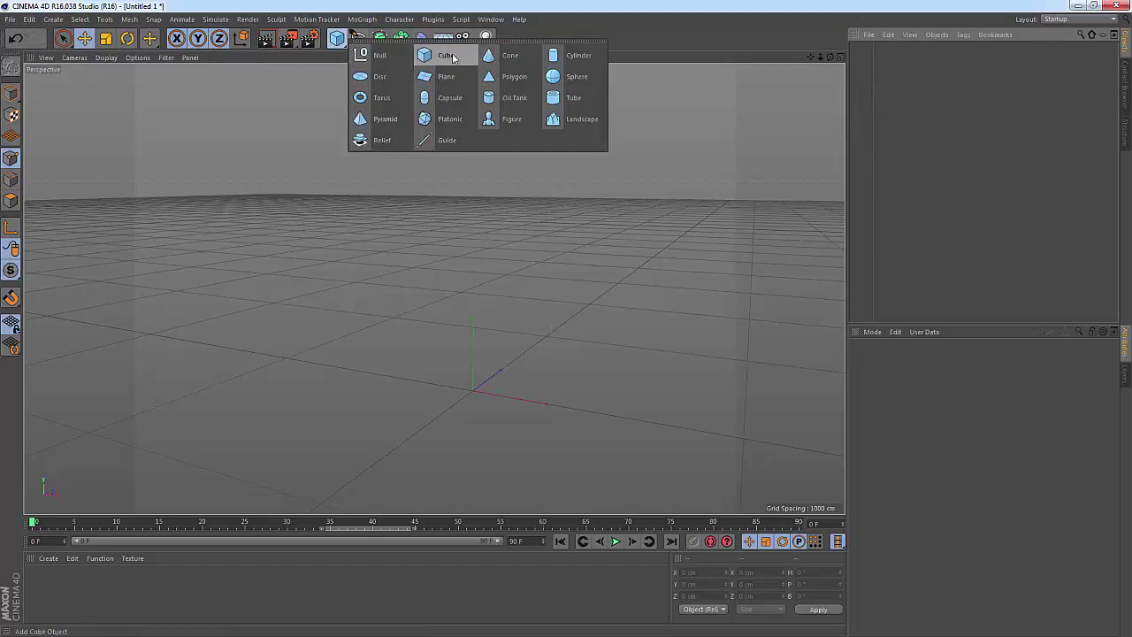
click(577, 54)
alt+right_drag(635, 449, 456, 322)
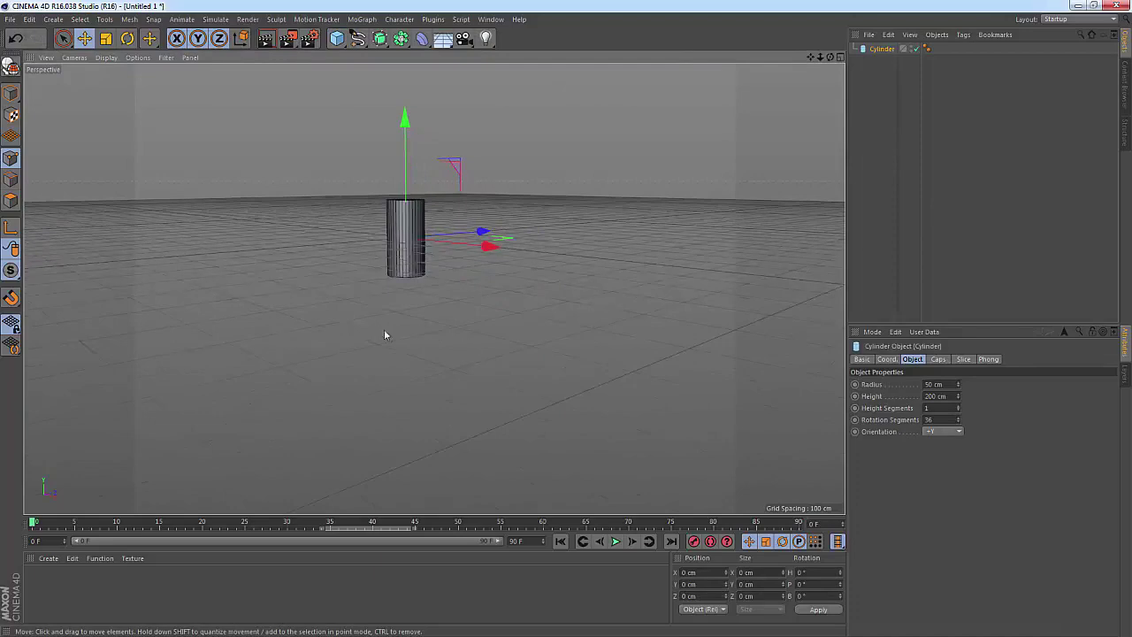
alt+drag(384, 329, 368, 308)
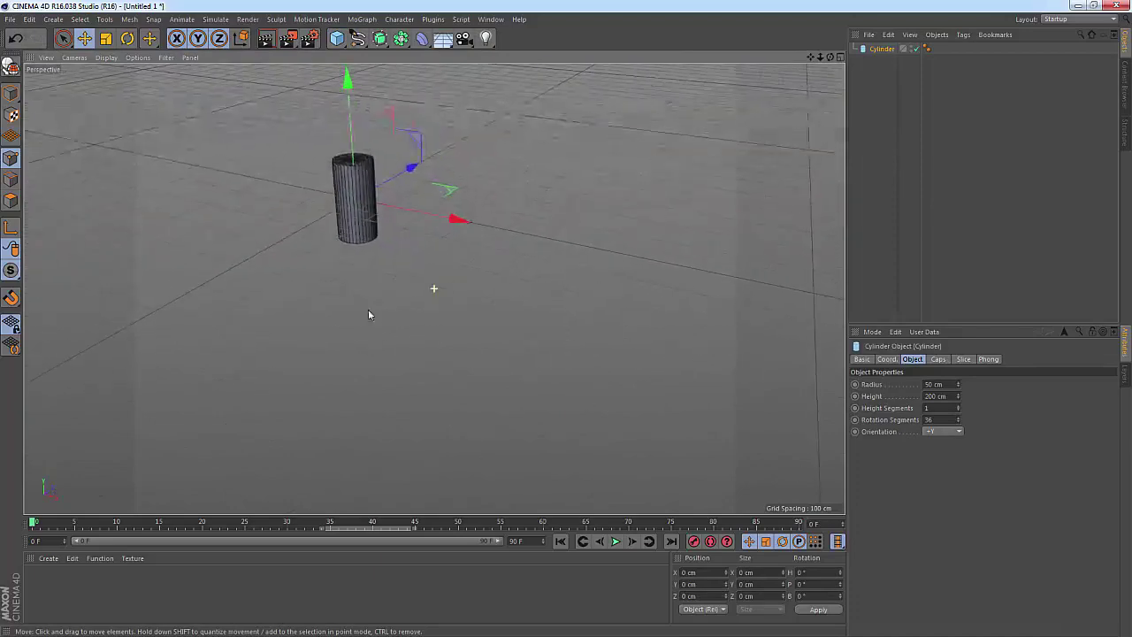
alt+right_drag(368, 308, 326, 199)
alt+middle_drag(397, 285, 410, 398)
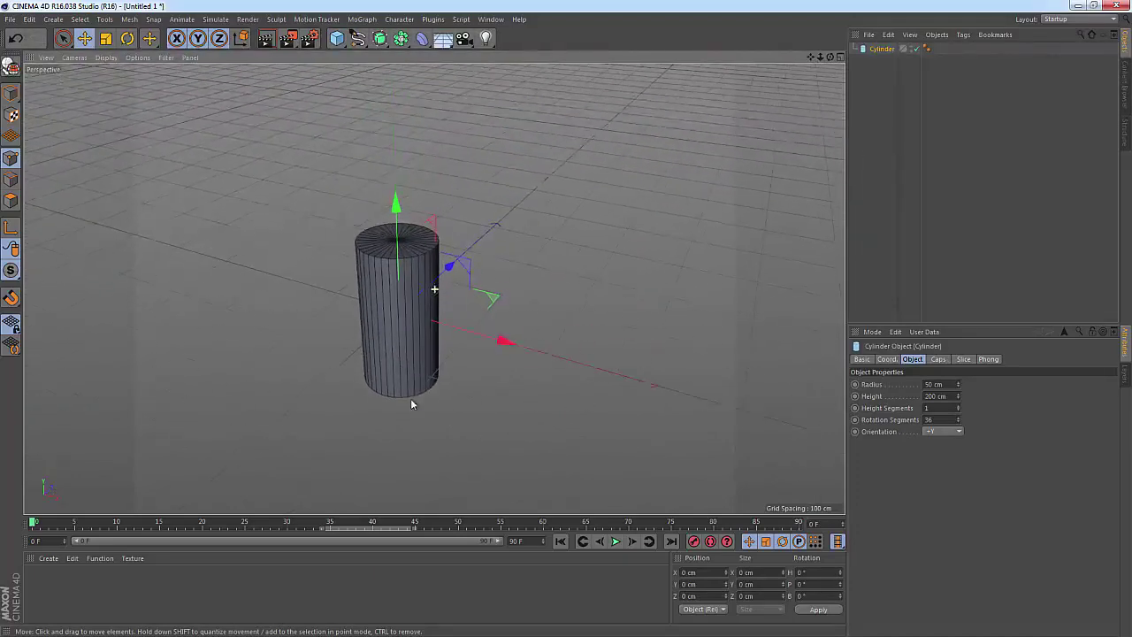
click(426, 43)
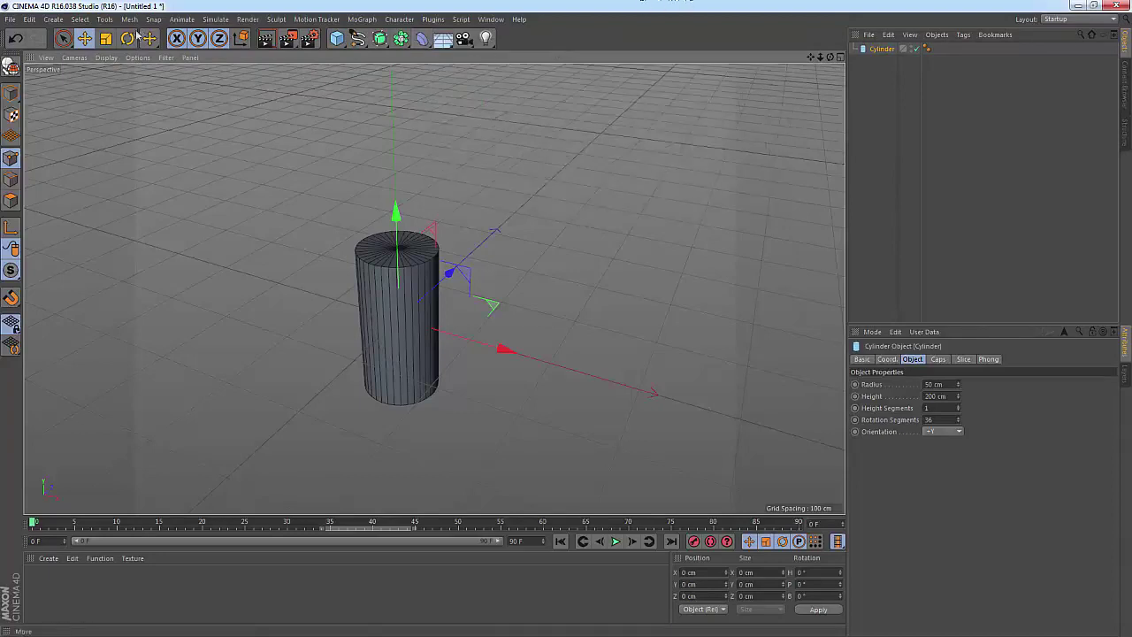
click(54, 20)
mouse_move(62, 89)
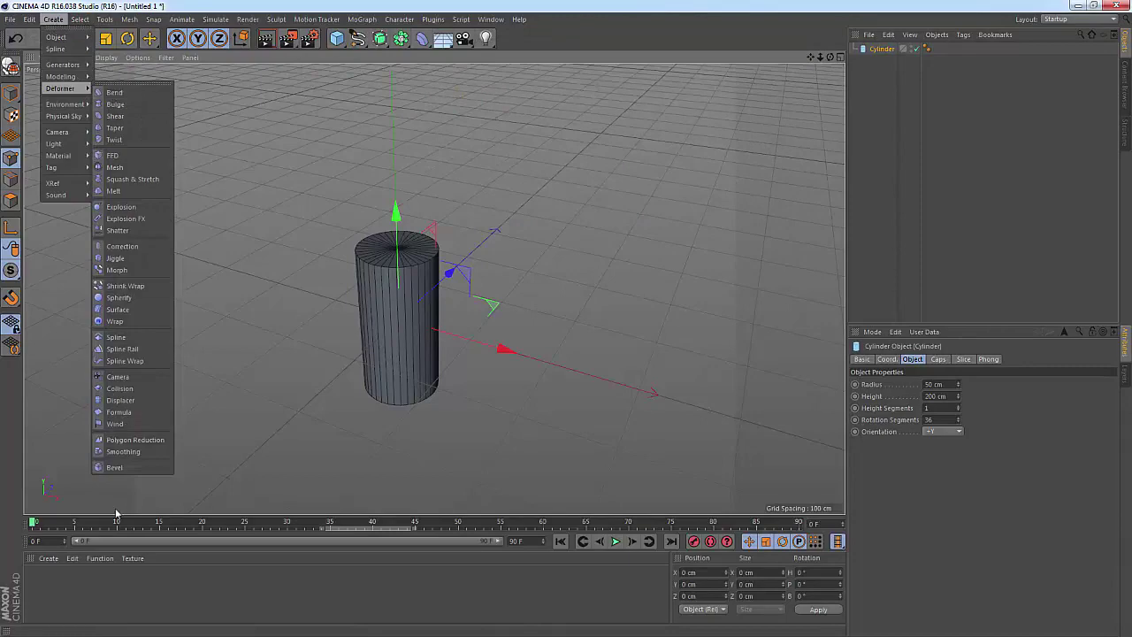
Add a 250 cm Bend deformer and nest it under the Cylinder in the Object Manager.
click(698, 5)
click(422, 38)
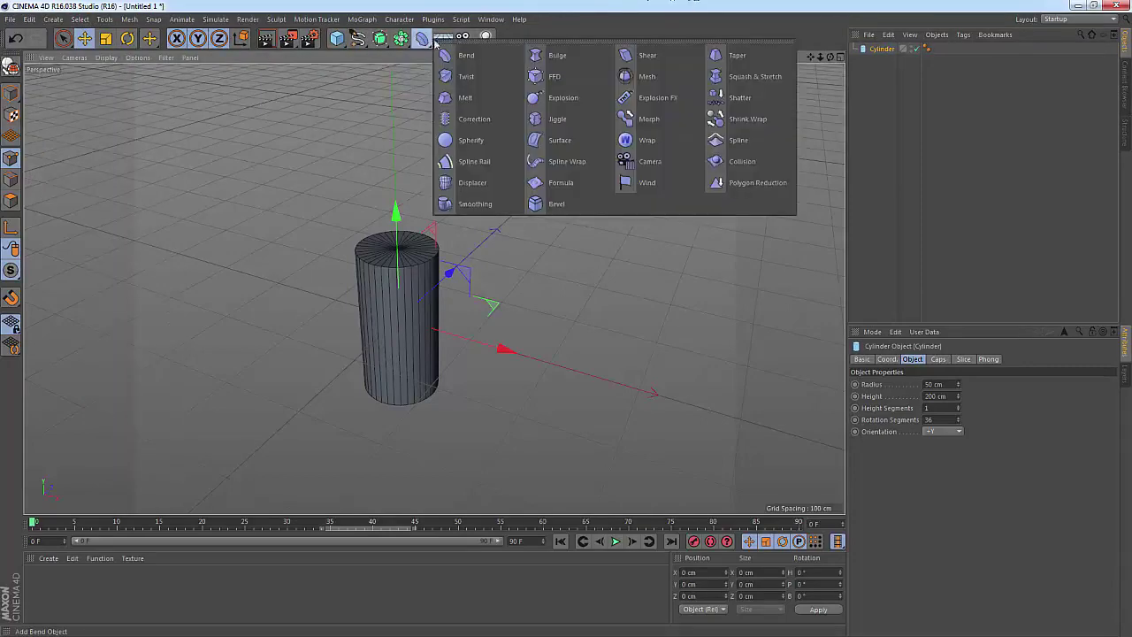
click(466, 54)
mouse_move(660, 316)
alt+mouse_down()
mouse_move(599, 316)
mouse_move(633, 331)
mouse_move(667, 303)
alt+mouse_up()
alt+drag(555, 269, 433, 288)
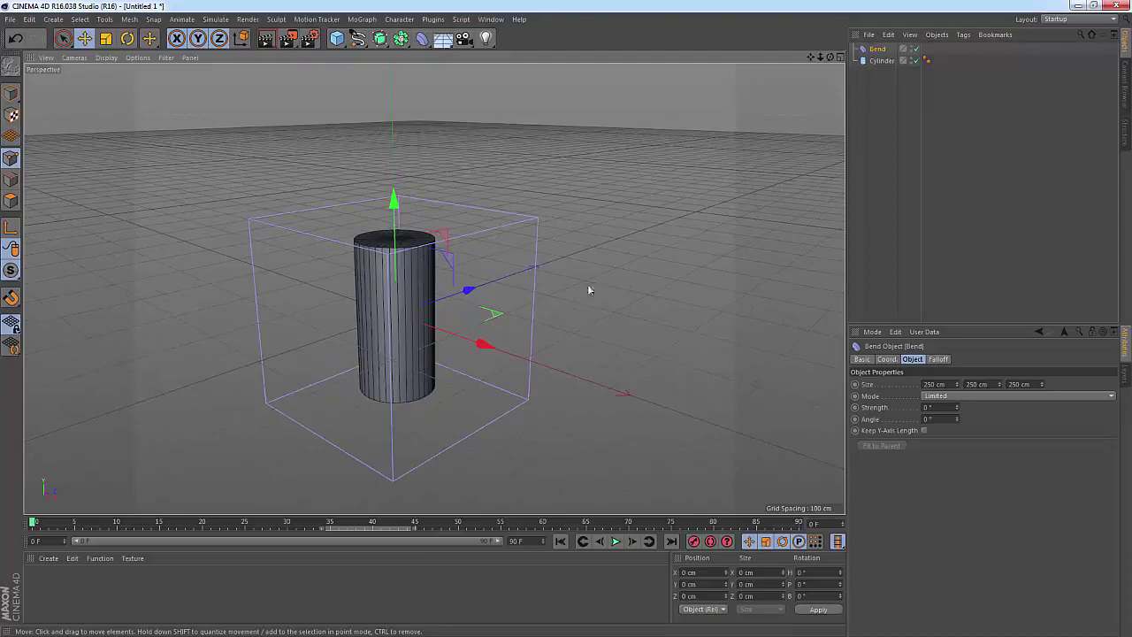
mouse_move(588, 290)
alt+mouse_down()
mouse_move(545, 301)
mouse_move(657, 309)
mouse_move(626, 346)
mouse_move(570, 335)
mouse_move(581, 369)
mouse_move(606, 389)
alt+mouse_up()
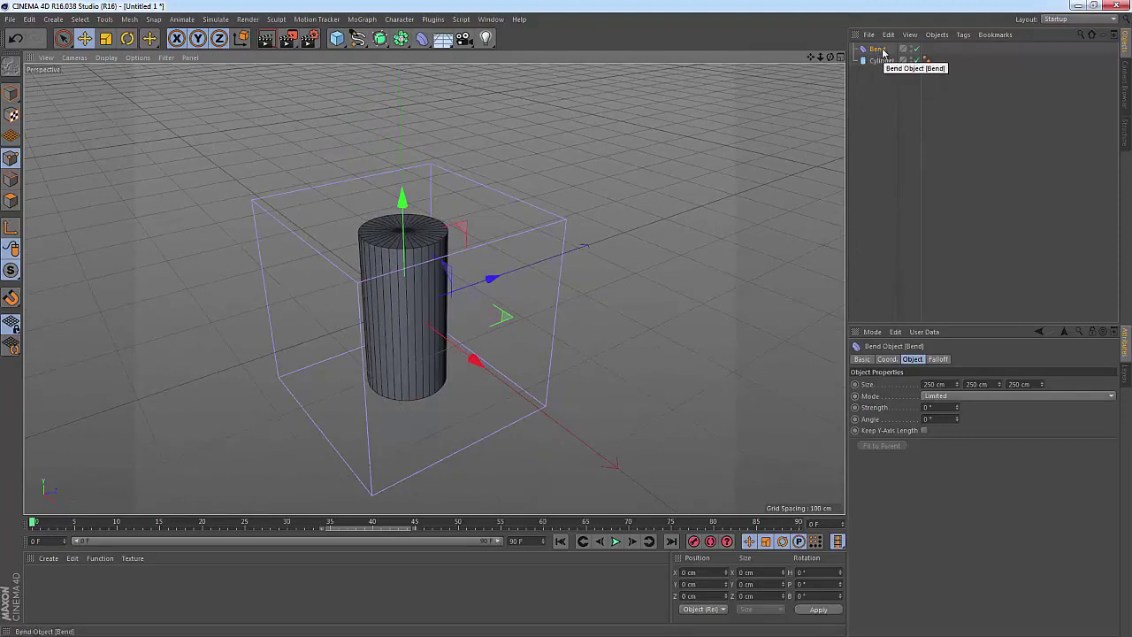
mouse_move(881, 61)
mouse_down()
mouse_move(878, 49)
mouse_move(880, 63)
mouse_up()
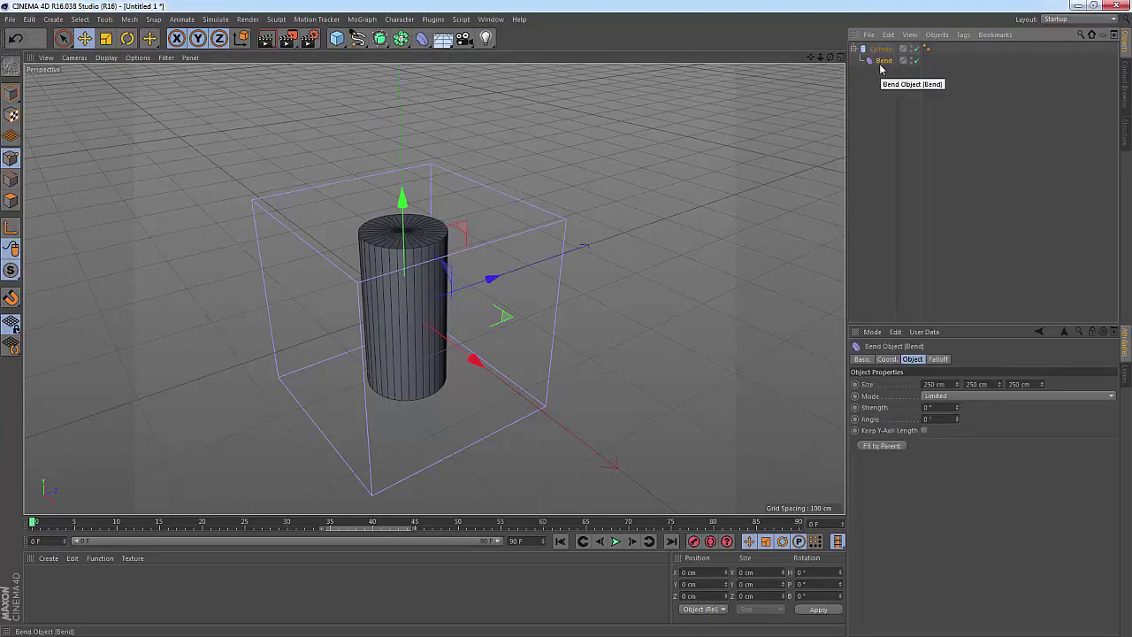
Rearrange the hierarchy so Bend becomes the cylinder's child, after briefly trying an 81° strength.
click(884, 96)
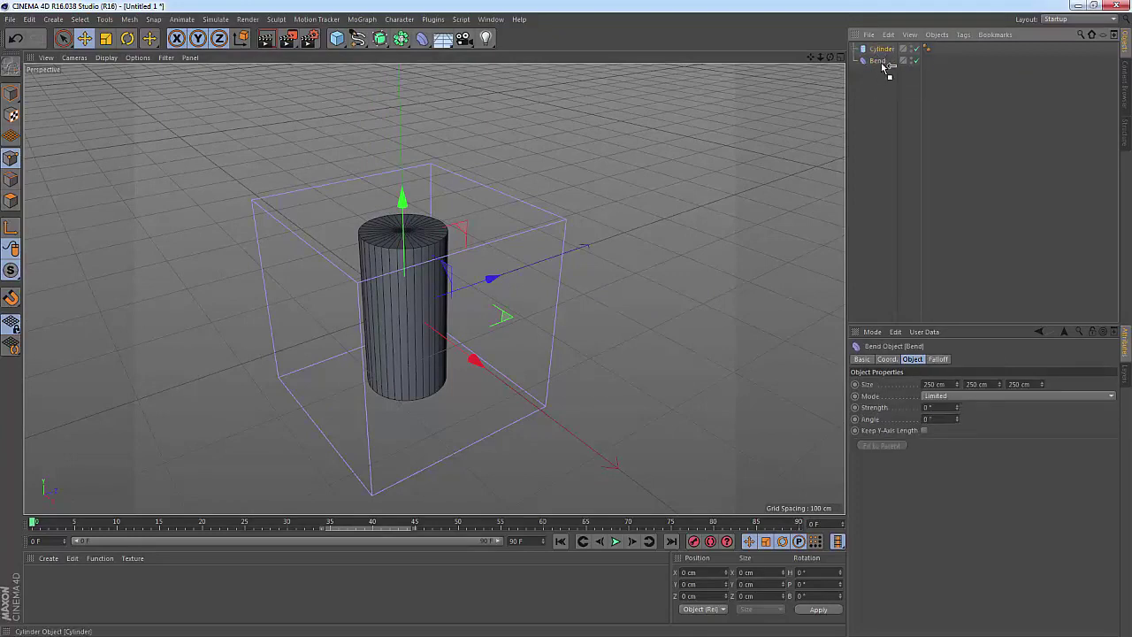
drag(887, 66, 886, 64)
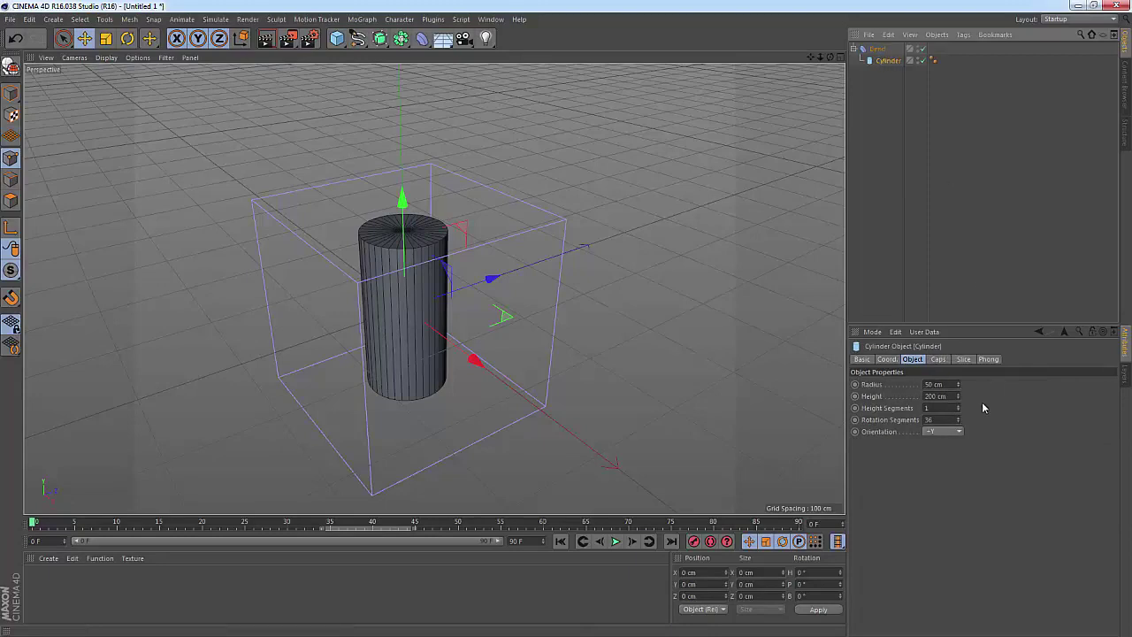
click(877, 48)
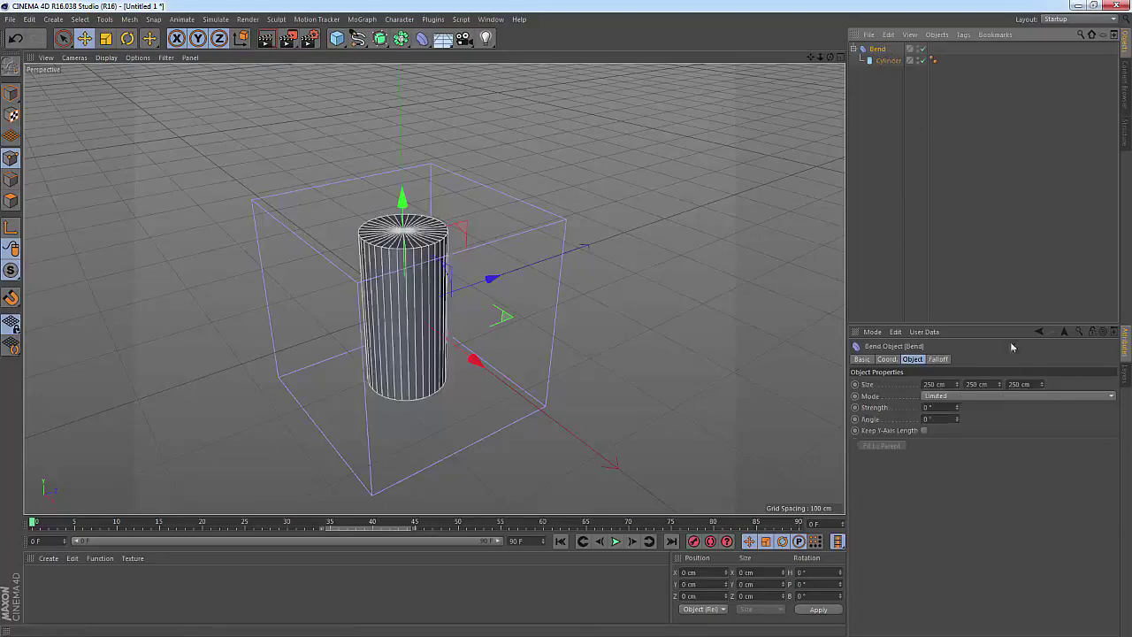
mouse_move(956, 409)
mouse_down()
mouse_move(392, 487)
mouse_move(426, 457)
mouse_up()
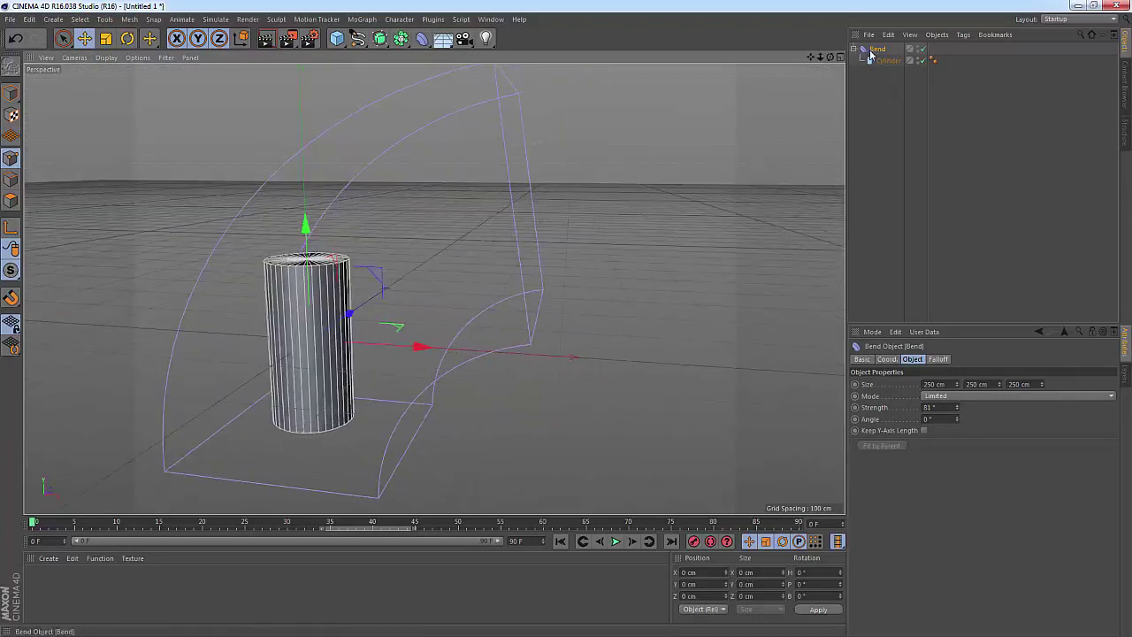
mouse_move(882, 60)
mouse_down()
mouse_move(879, 80)
mouse_move(881, 60)
mouse_up()
mouse_move(704, 286)
alt+mouse_down()
mouse_move(464, 309)
mouse_move(328, 307)
mouse_move(189, 278)
mouse_move(326, 253)
mouse_move(500, 264)
mouse_move(610, 294)
mouse_move(583, 305)
alt+mouse_up()
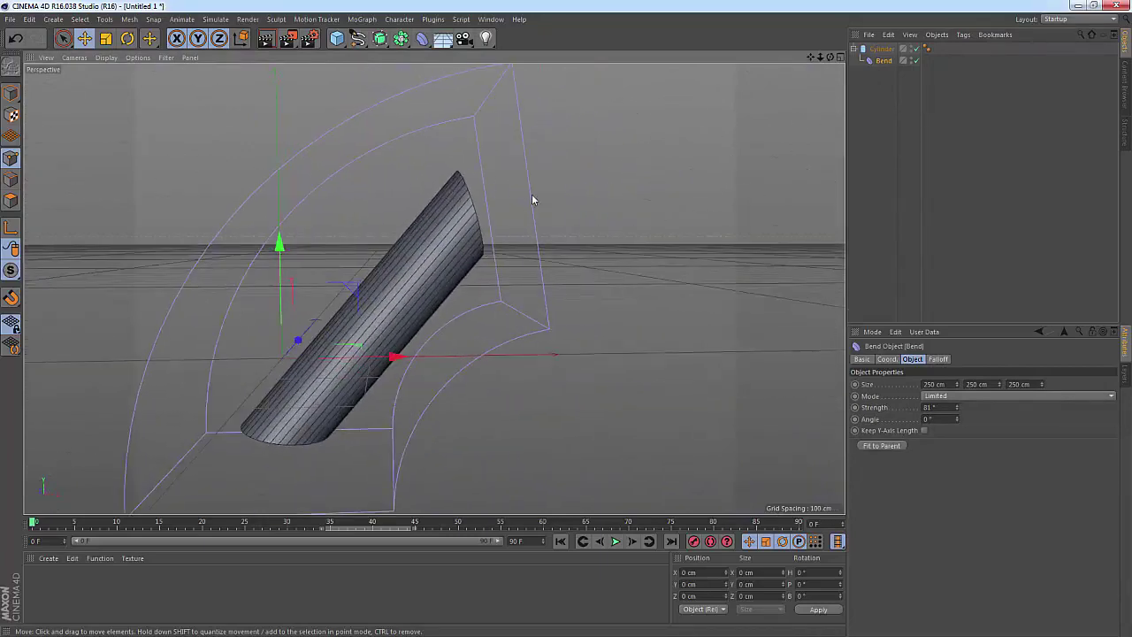
Set the Bend Strength to 90° so the cylinder tilts into a quarter arc.
click(882, 48)
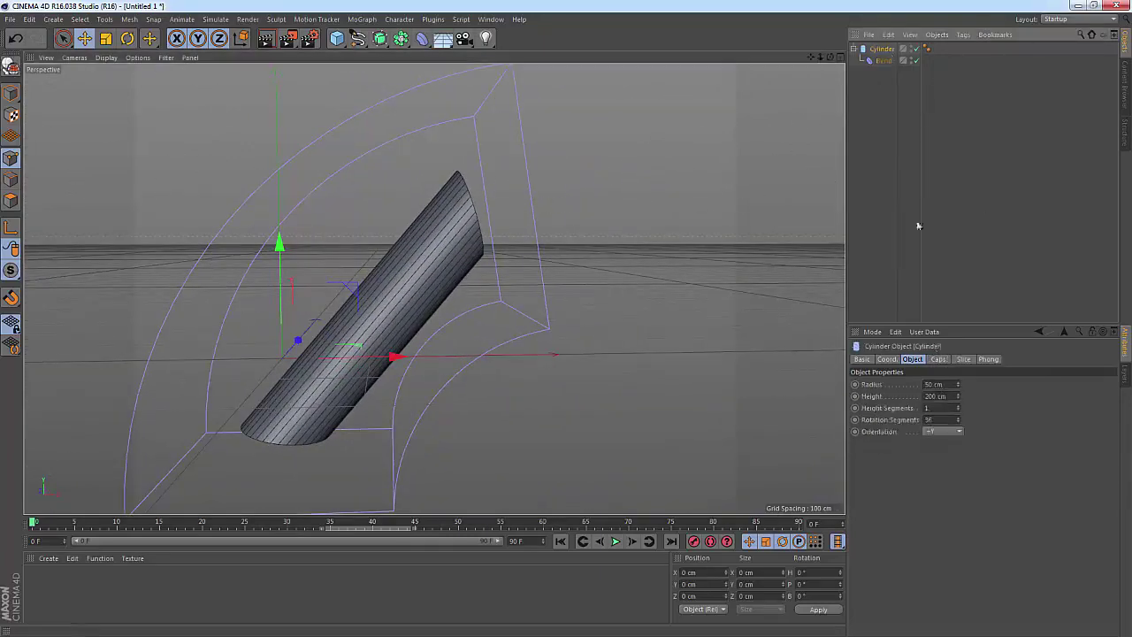
click(882, 60)
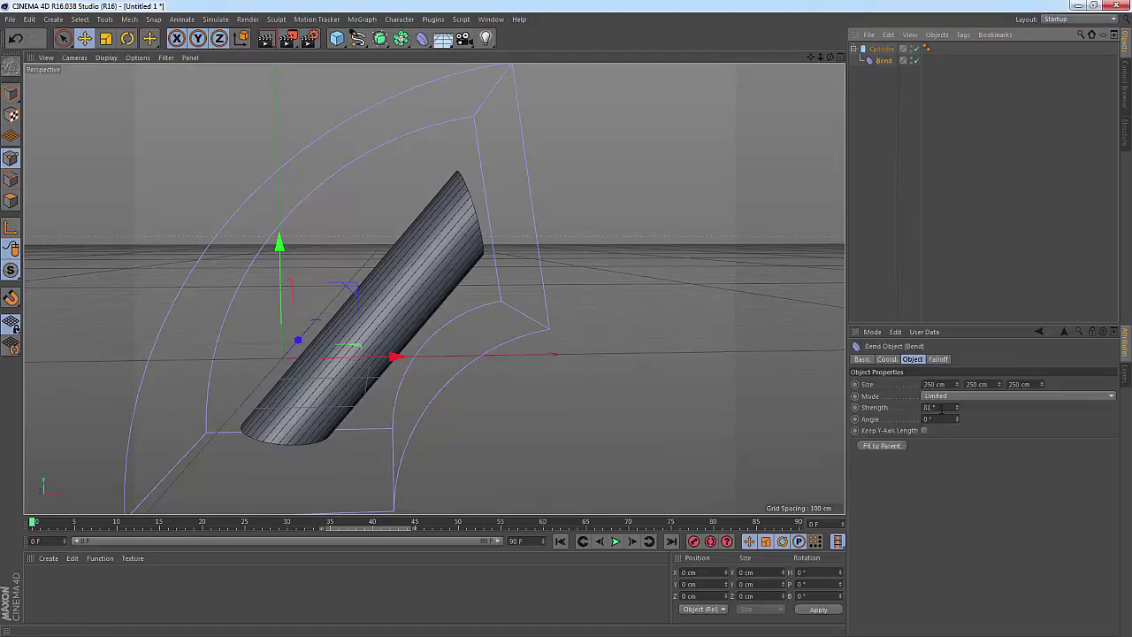
text(90)
key(Return)
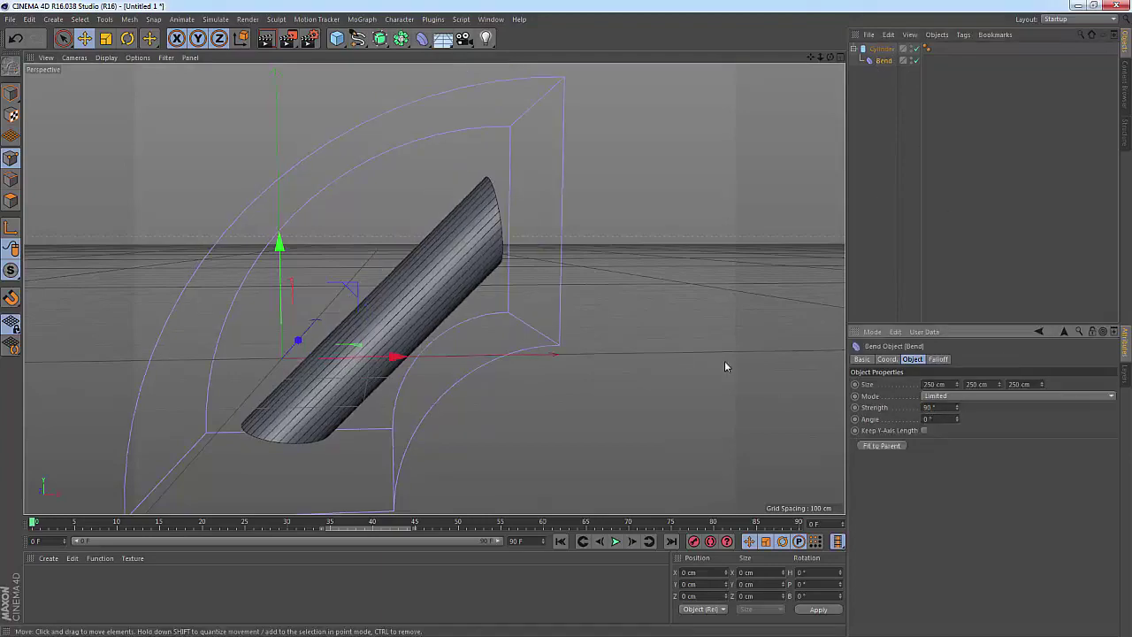
mouse_move(725, 365)
alt+mouse_down()
mouse_move(601, 353)
mouse_move(328, 392)
mouse_move(340, 377)
mouse_move(389, 372)
mouse_move(690, 392)
mouse_move(458, 374)
alt+mouse_up()
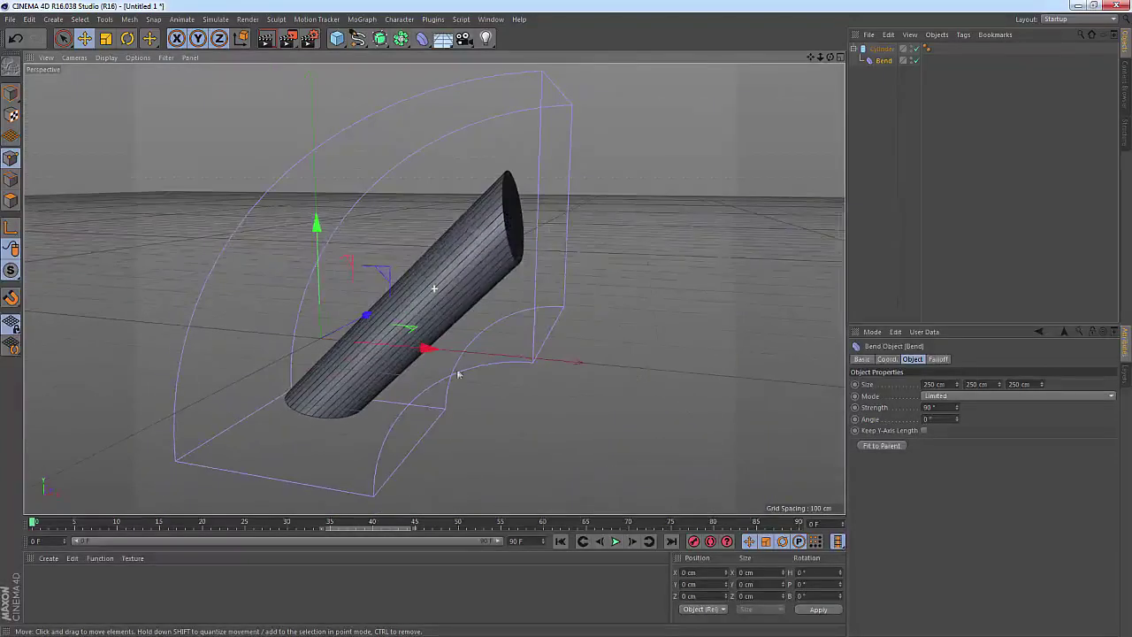
Give the cylinder 17 height segments for a smooth bend, then view Bend's Falloff settings.
click(879, 49)
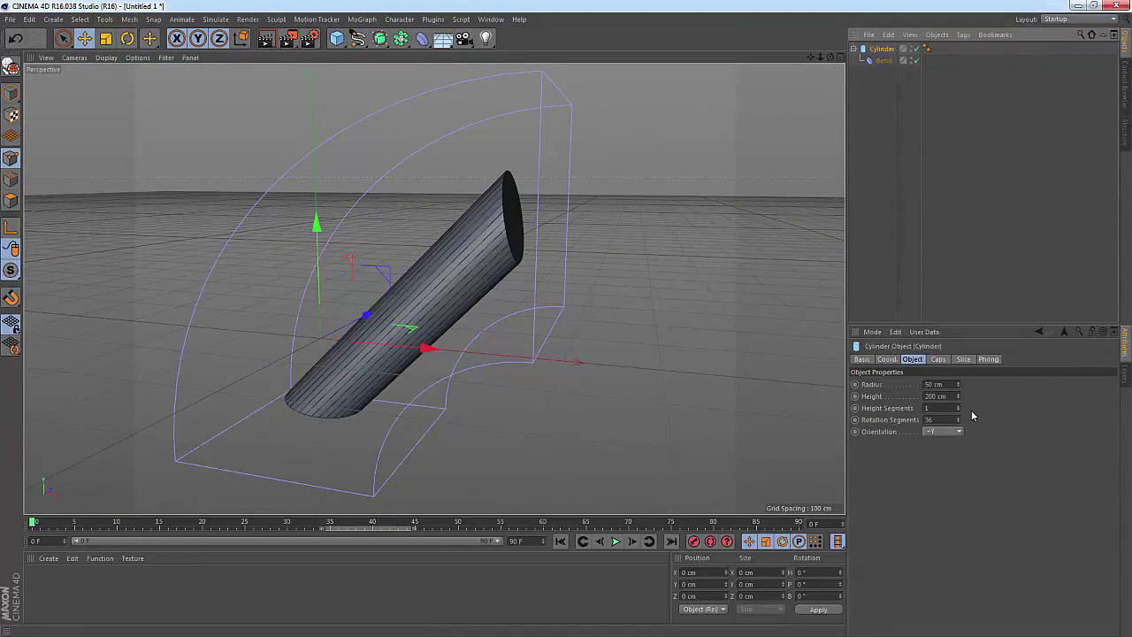
drag(956, 409, 957, 389)
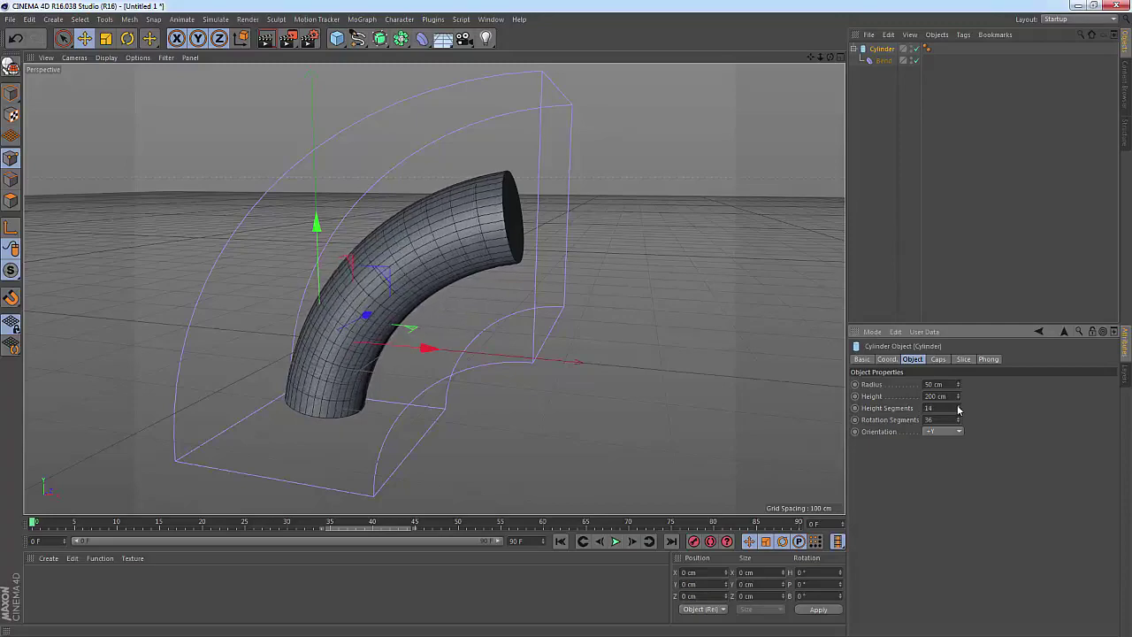
mouse_move(548, 283)
alt+mouse_down()
mouse_move(480, 288)
mouse_move(313, 245)
mouse_move(165, 225)
mouse_move(45, 253)
mouse_move(260, 262)
alt+mouse_up()
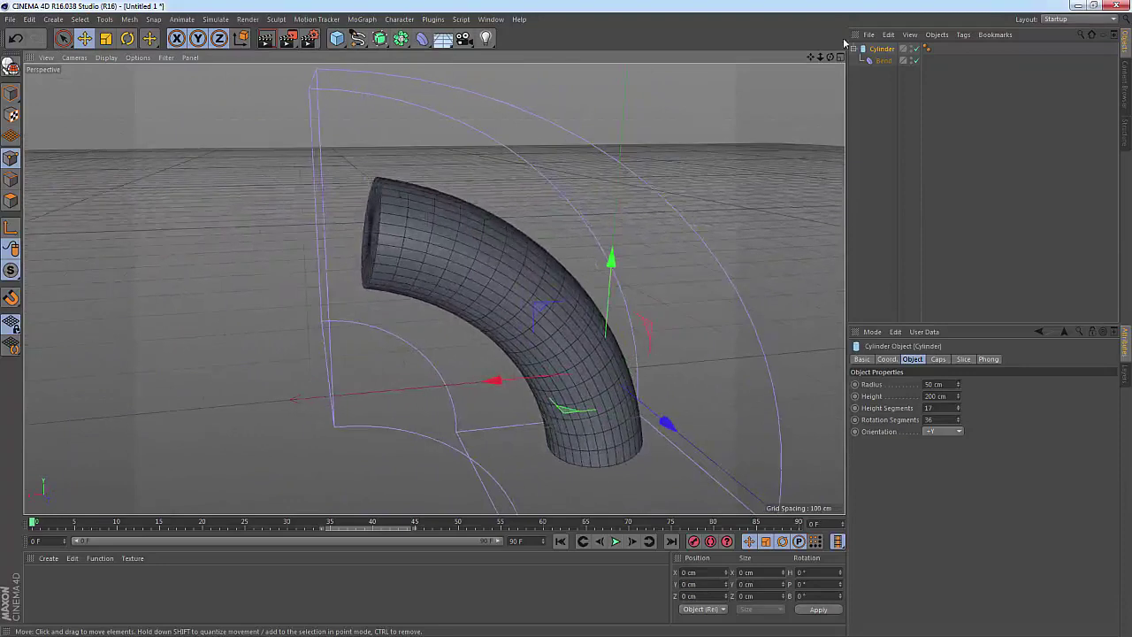
click(882, 61)
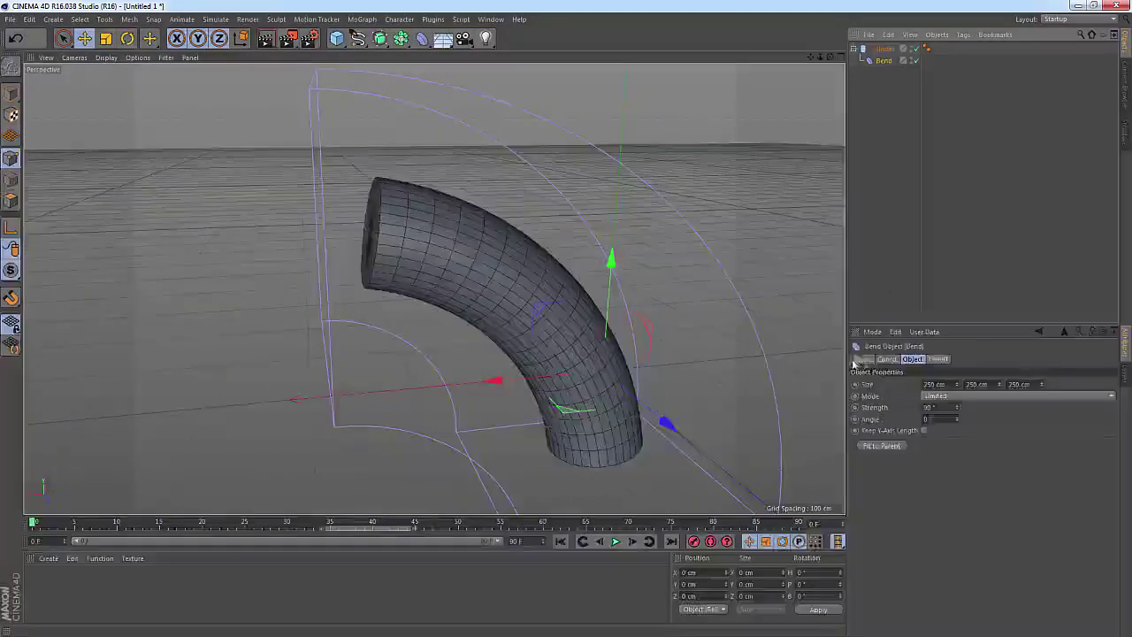
click(942, 360)
Resize the Bend deformer to 85 cm X, 190 cm Y and 95 cm Z.
click(914, 360)
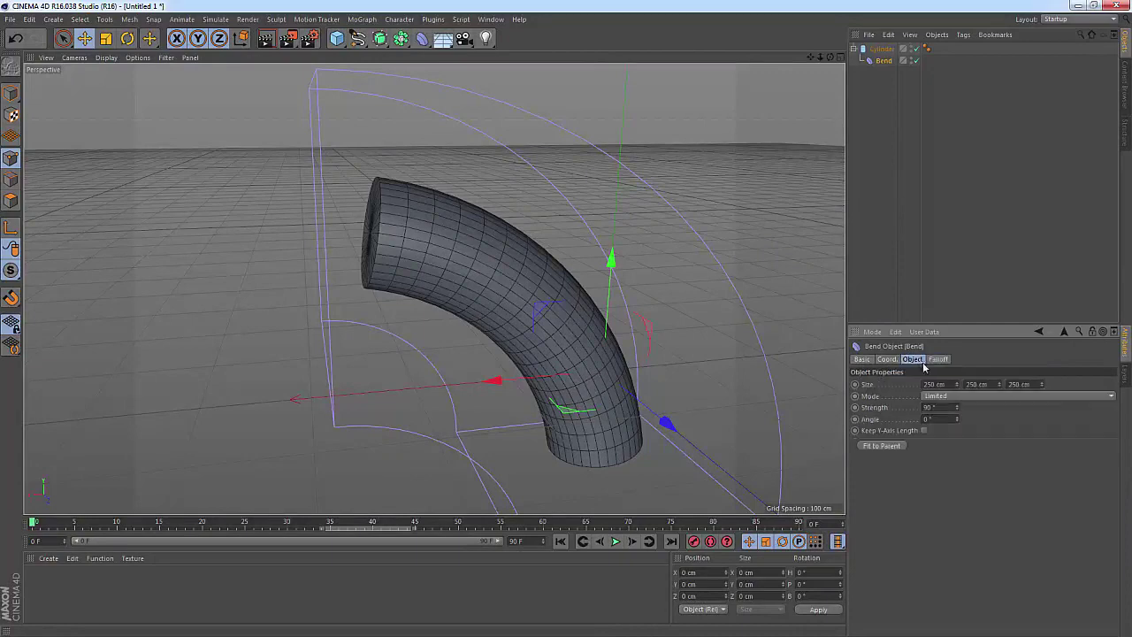
mouse_move(584, 334)
alt+mouse_down()
mouse_move(638, 364)
mouse_move(486, 356)
mouse_move(535, 388)
mouse_move(561, 310)
mouse_move(535, 338)
mouse_move(460, 332)
mouse_move(604, 345)
alt+mouse_up()
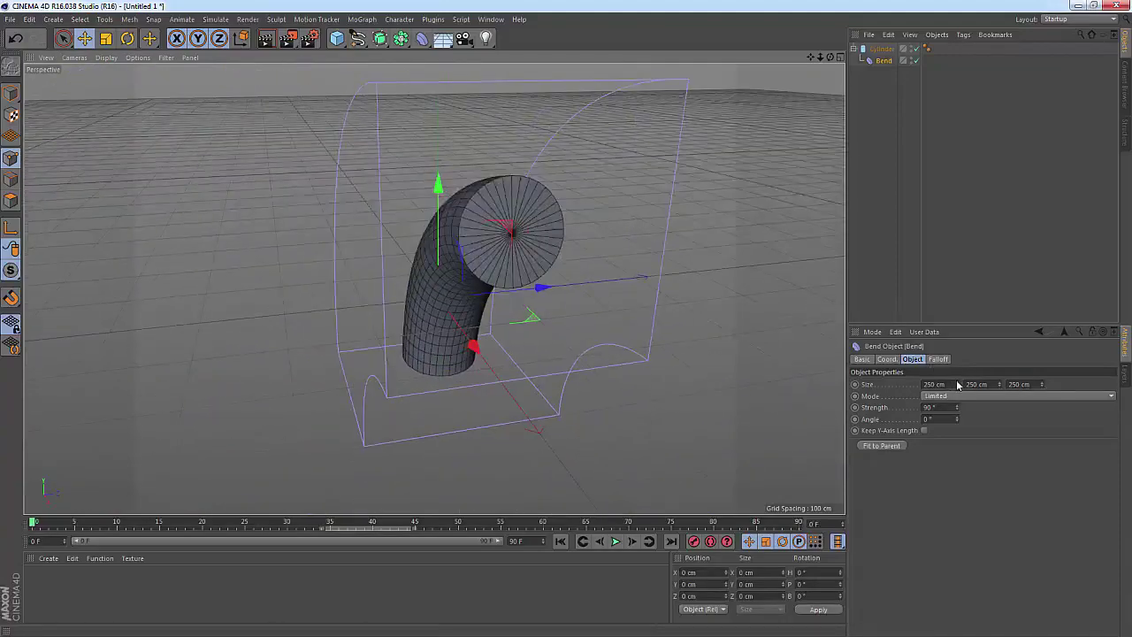
drag(956, 385, 857, 385)
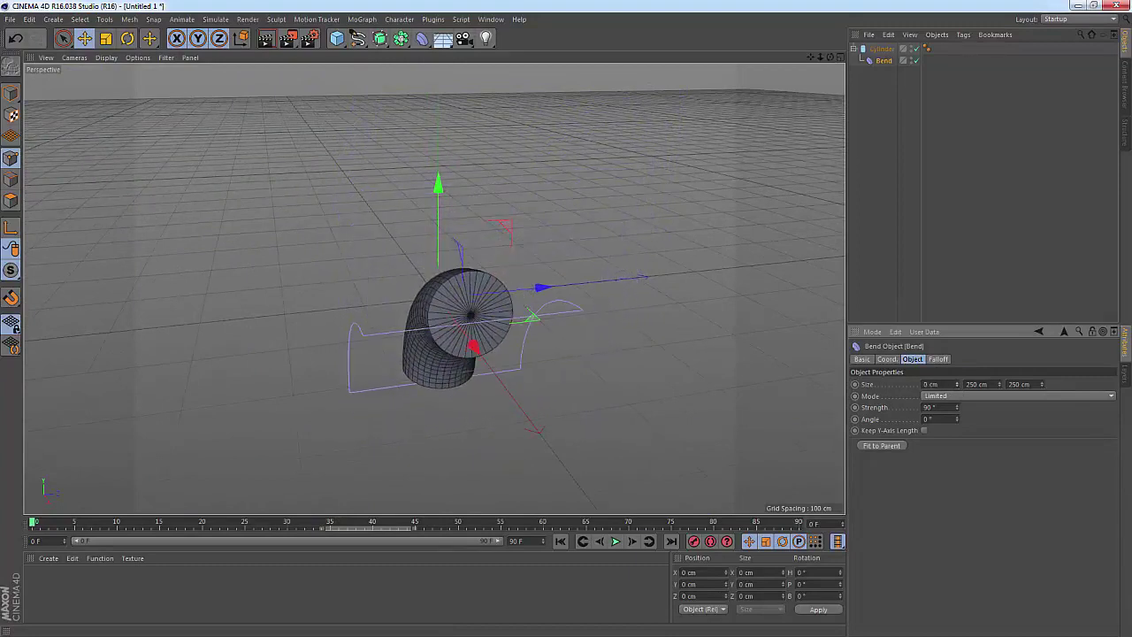
mouse_move(397, 270)
alt+mouse_down()
mouse_move(514, 219)
mouse_move(539, 226)
alt+mouse_up()
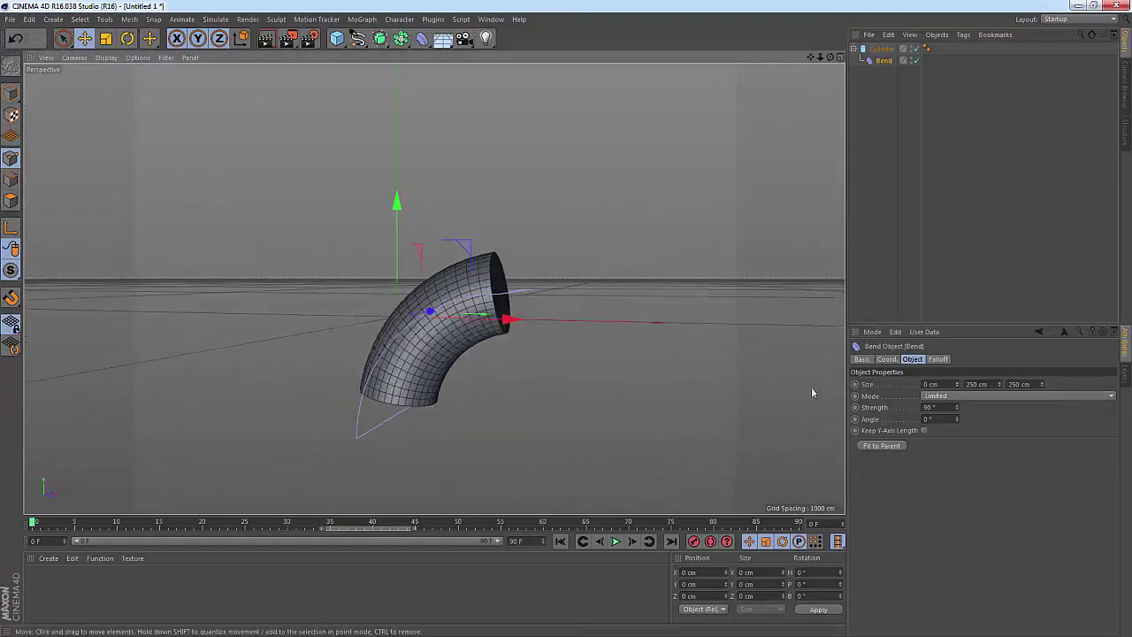
drag(955, 384, 979, 385)
mouse_move(803, 384)
alt+mouse_down()
mouse_move(335, 357)
mouse_move(330, 347)
alt+mouse_up()
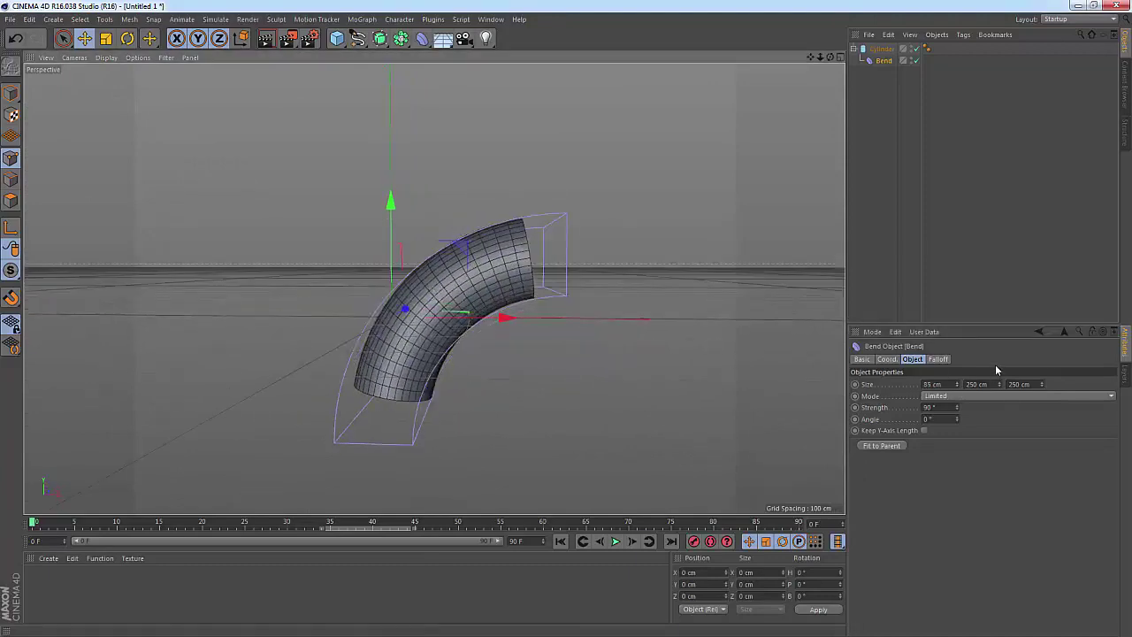
mouse_move(999, 386)
mouse_down()
mouse_move(999, 420)
mouse_move(999, 380)
mouse_up()
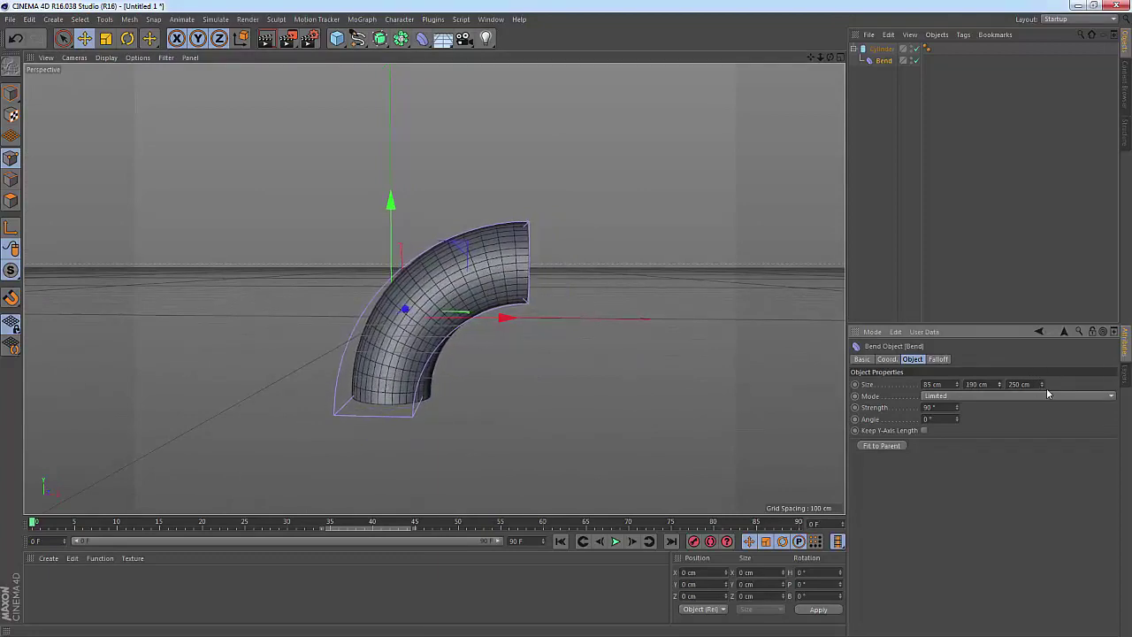
drag(1042, 386, 1042, 460)
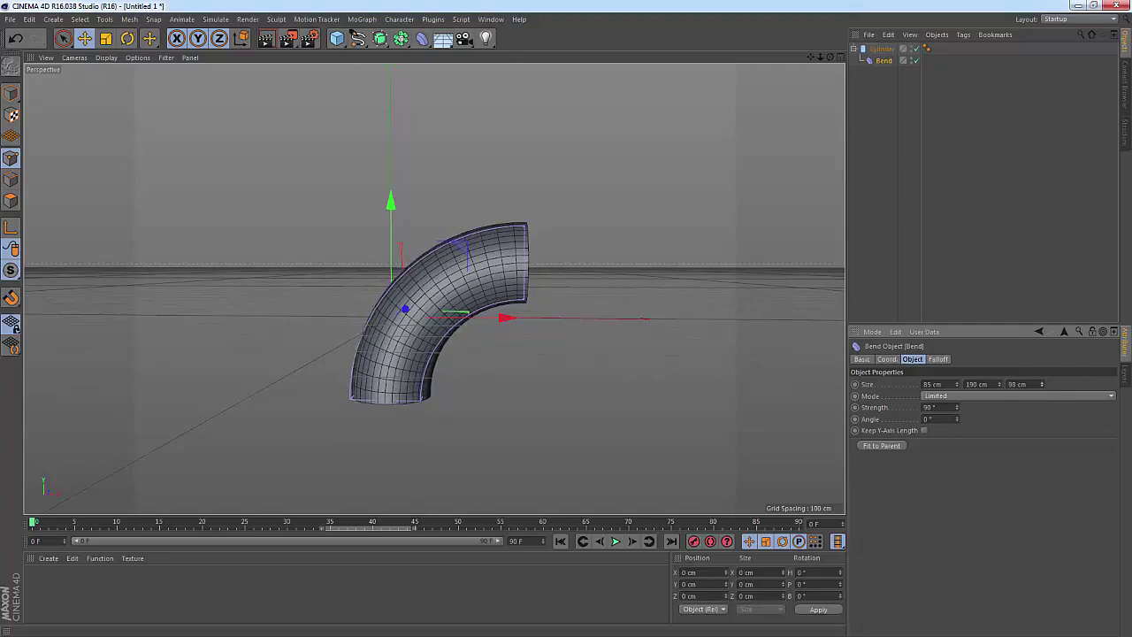
alt+drag(636, 324, 500, 327)
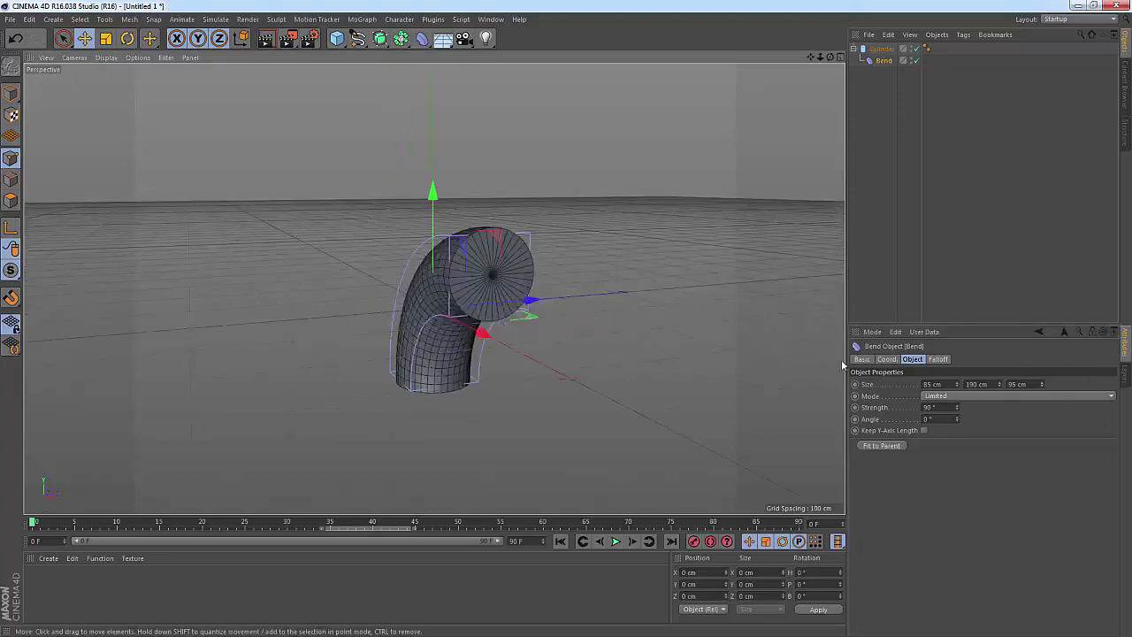
Try the Within Box and Unlimited bend modes and compare how the tube curves.
click(975, 395)
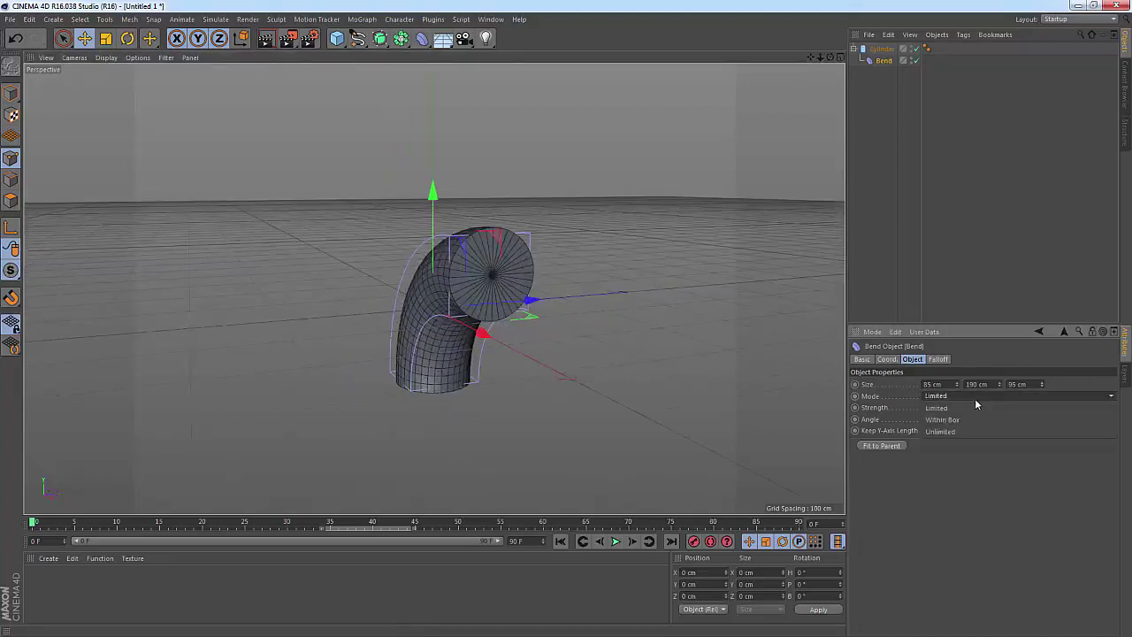
click(967, 421)
mouse_move(498, 369)
alt+mouse_down()
mouse_move(330, 354)
mouse_move(372, 292)
mouse_move(455, 260)
mouse_move(732, 325)
mouse_move(691, 334)
alt+mouse_up()
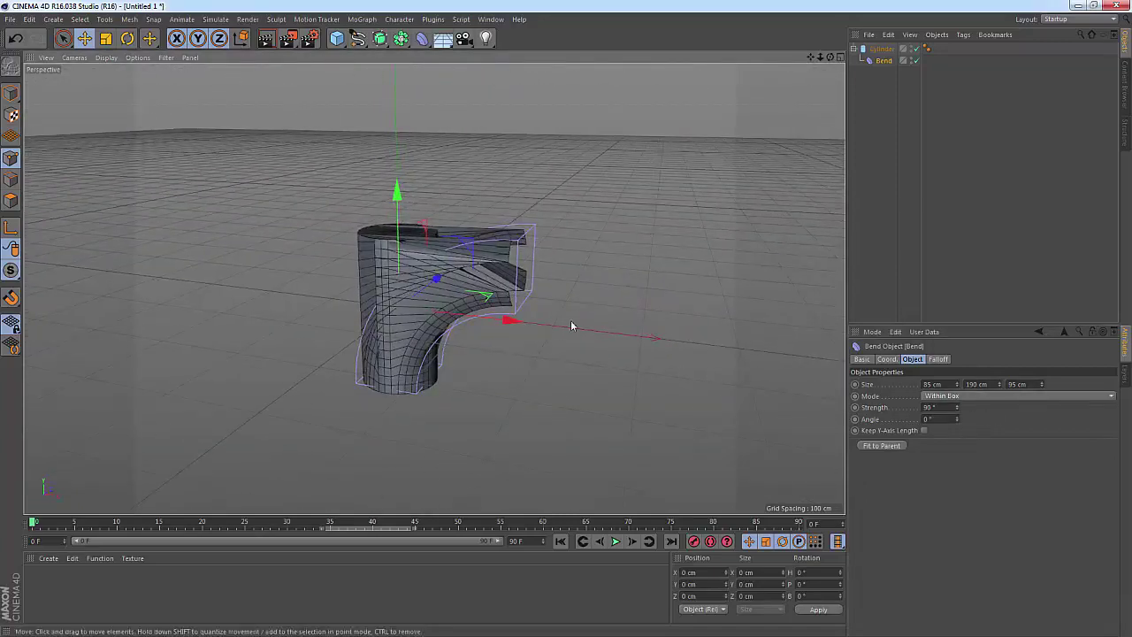
mouse_move(570, 320)
alt+mouse_down()
mouse_move(405, 358)
mouse_move(301, 339)
mouse_move(242, 301)
mouse_move(301, 325)
mouse_move(262, 381)
mouse_move(556, 304)
mouse_move(298, 320)
alt+mouse_up()
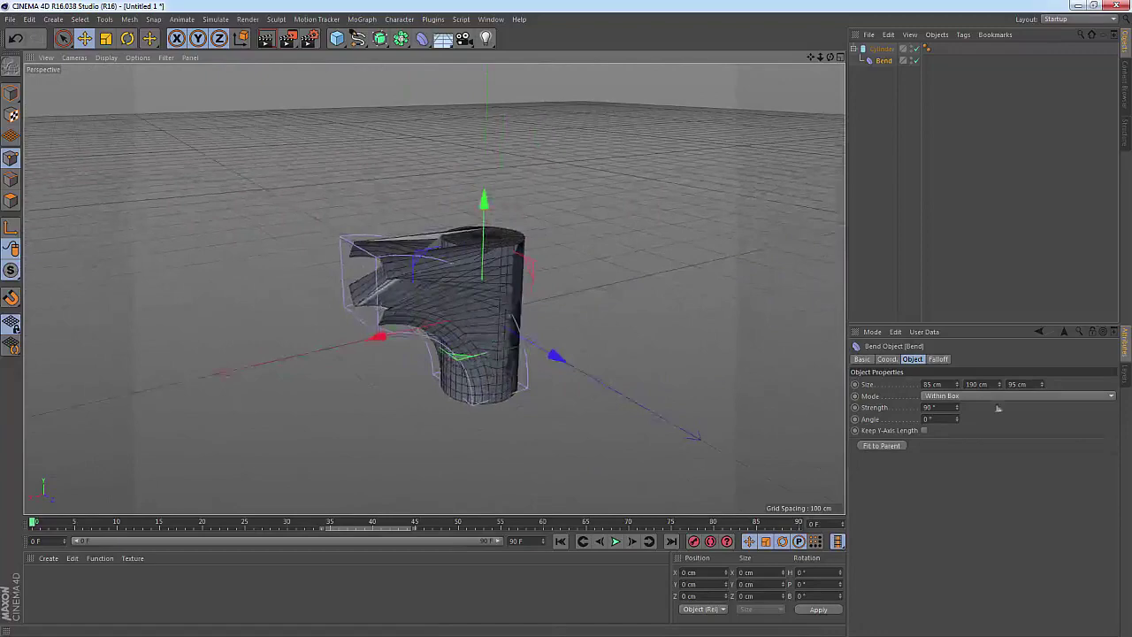
click(990, 396)
click(955, 439)
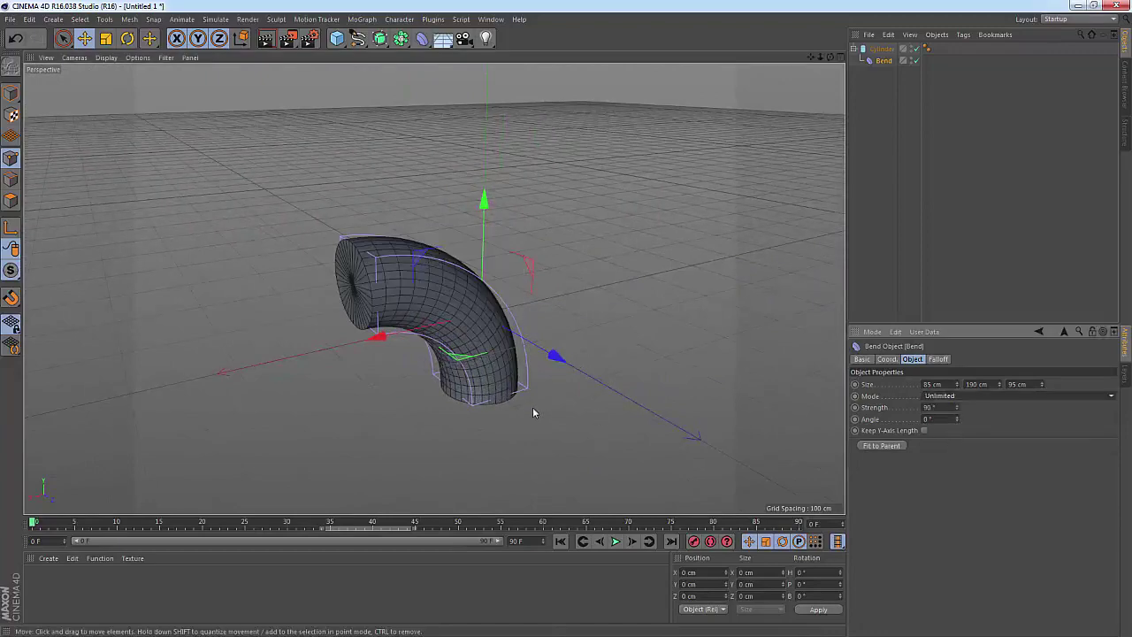
mouse_move(513, 384)
alt+mouse_down()
mouse_move(708, 395)
mouse_move(667, 374)
mouse_move(667, 359)
mouse_move(710, 351)
mouse_move(685, 335)
mouse_move(520, 364)
mouse_move(566, 358)
alt+mouse_up()
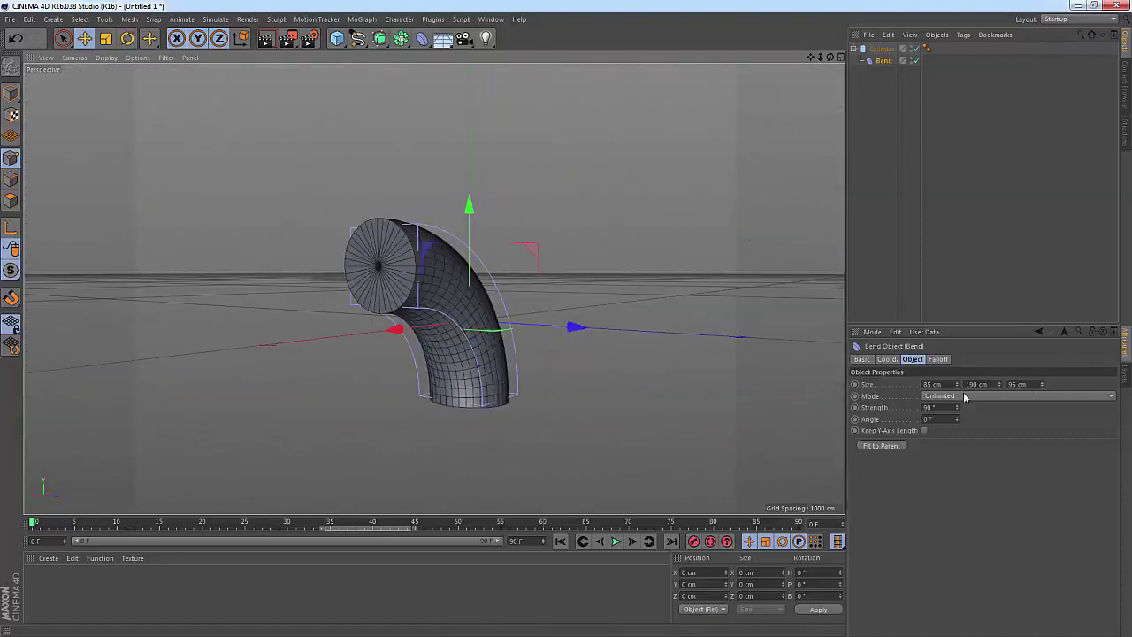
Switch between Limited and Unlimited modes, swing the bend angle, then reset it to 0°.
click(964, 397)
click(931, 403)
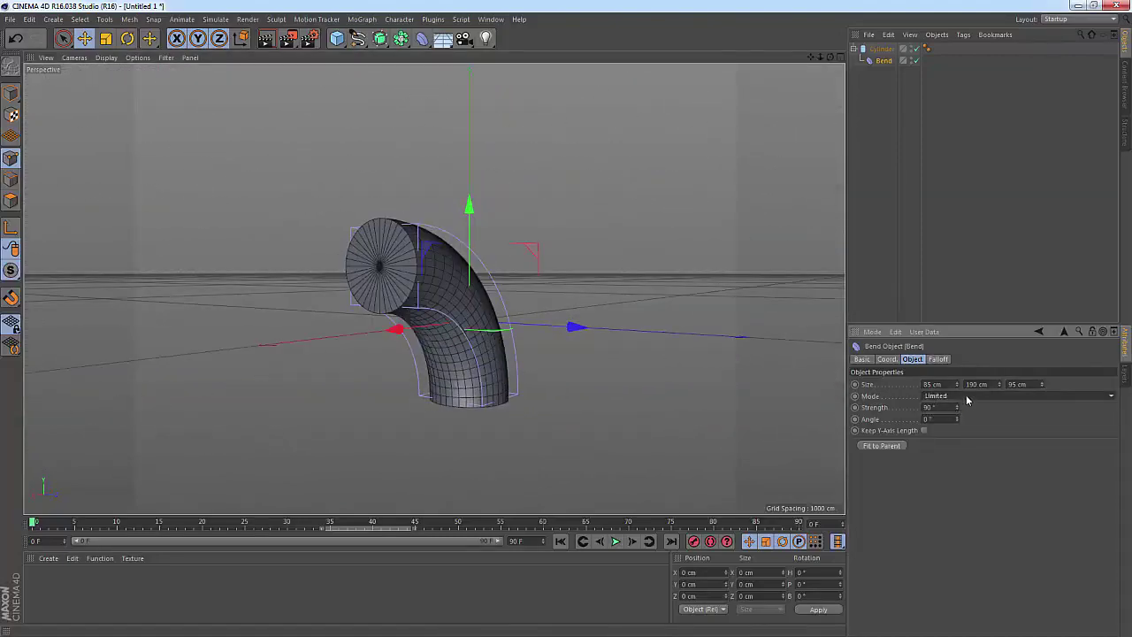
click(966, 397)
click(960, 428)
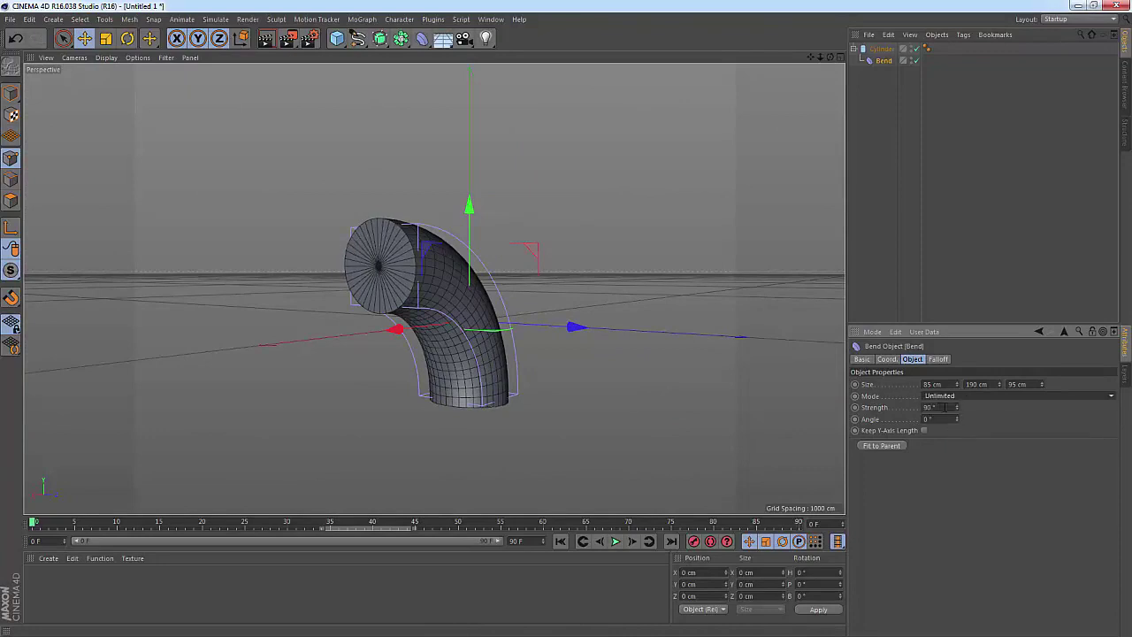
mouse_move(956, 419)
mouse_down()
mouse_move(1008, 420)
mouse_move(958, 420)
mouse_up()
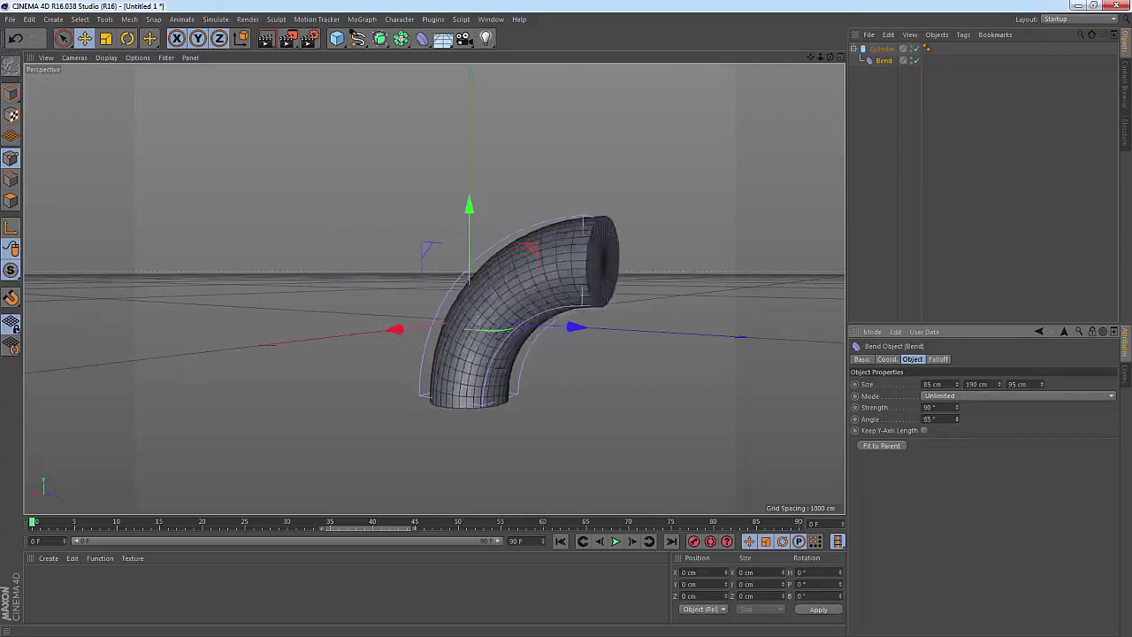
right_click(962, 425)
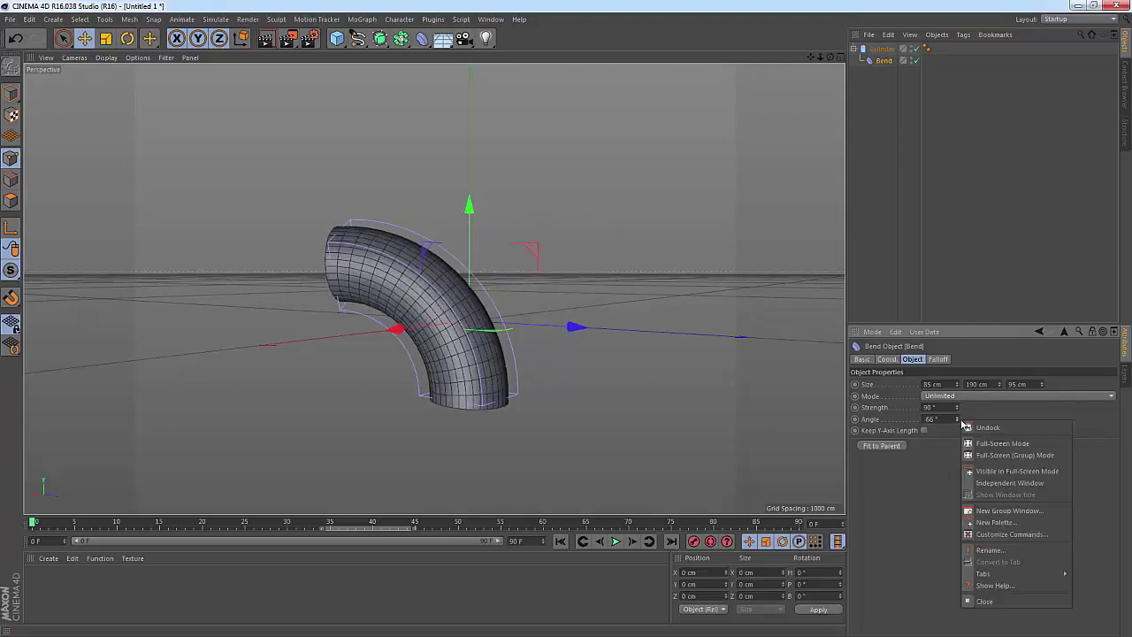
right_click(955, 419)
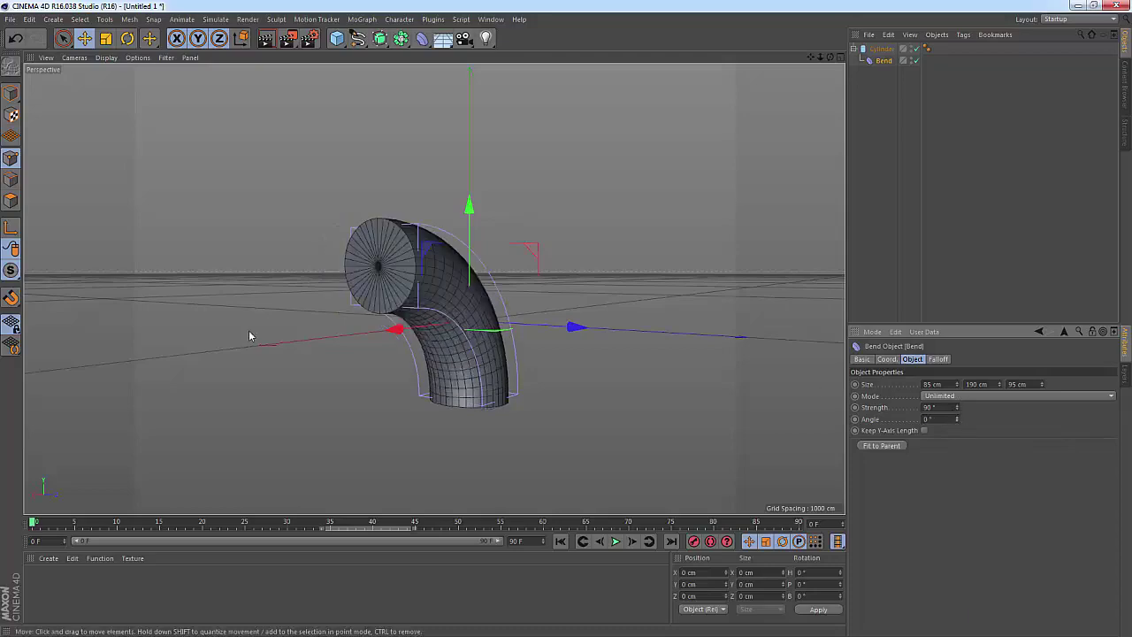
alt+drag(376, 354, 387, 392)
alt+drag(360, 382, 530, 381)
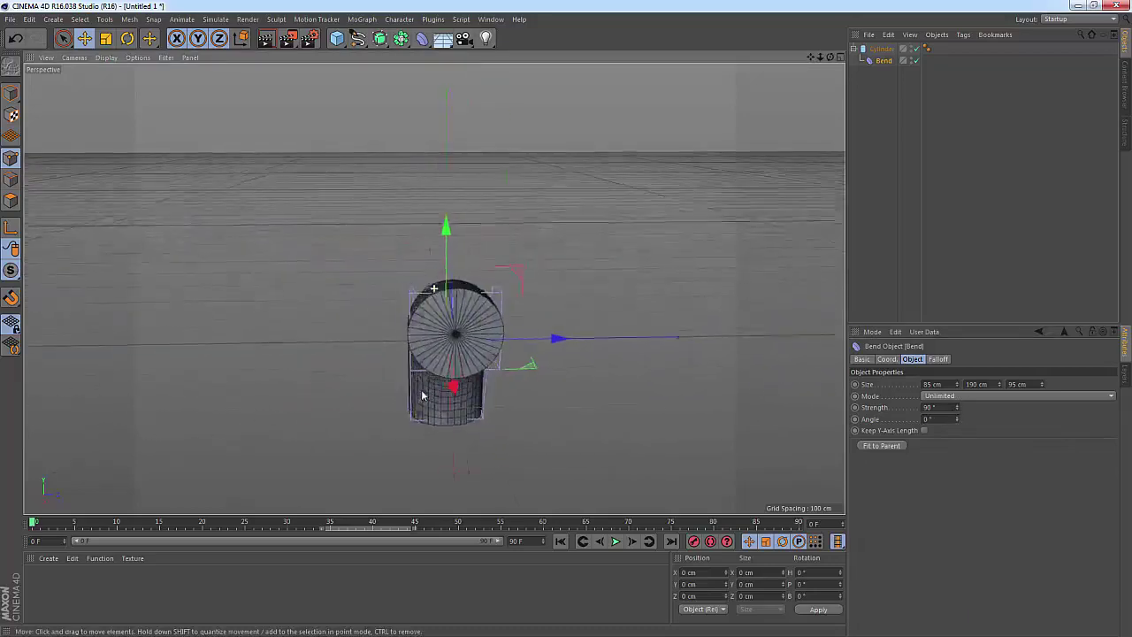
Set the bend mode to Within Box and enlarge the box to 153 × 270 × 133 cm.
click(973, 396)
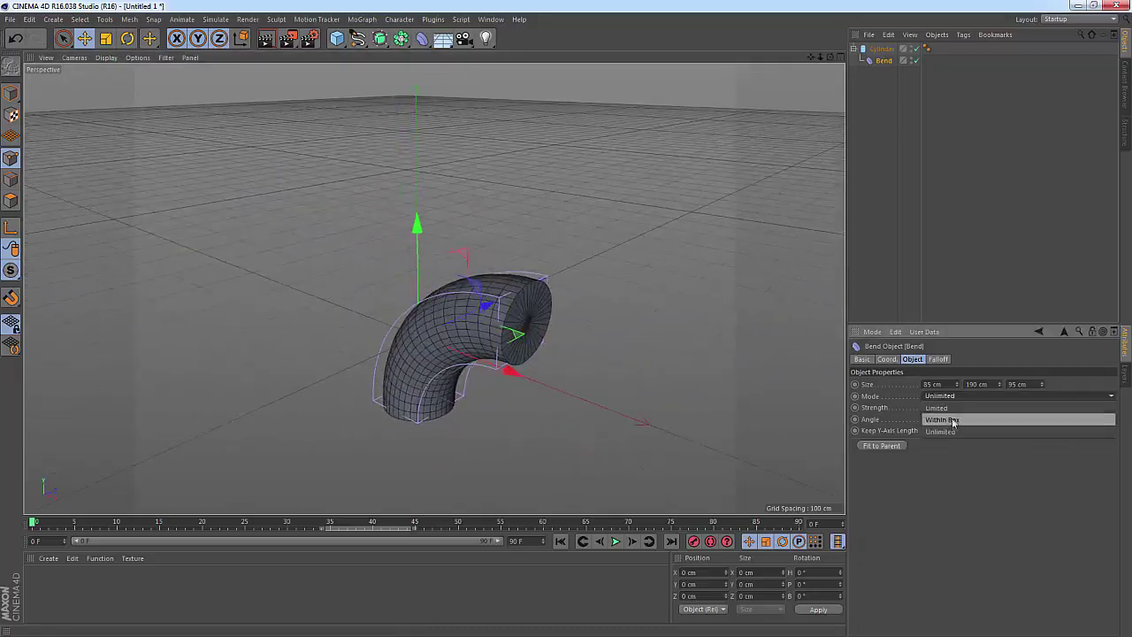
click(941, 419)
mouse_move(531, 382)
alt+mouse_down()
mouse_move(435, 404)
mouse_move(586, 404)
mouse_move(421, 396)
mouse_move(433, 288)
alt+mouse_up()
scroll(433, 289, up, 3)
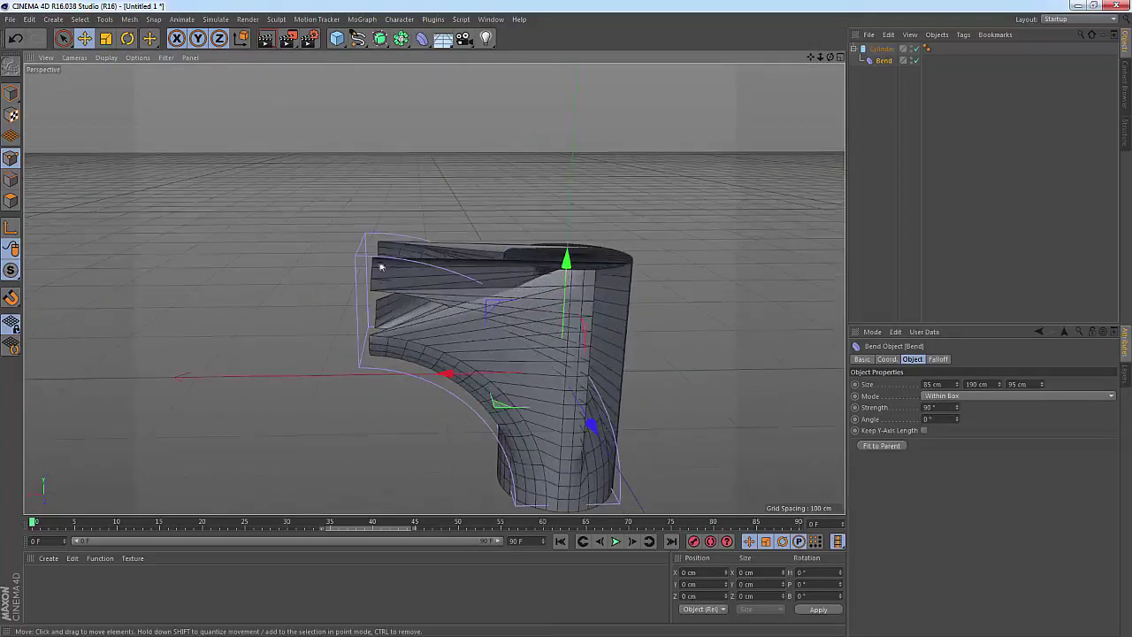
mouse_move(543, 315)
alt+mouse_down()
mouse_move(631, 409)
mouse_move(538, 319)
mouse_move(517, 360)
mouse_move(574, 333)
mouse_move(617, 352)
mouse_move(617, 419)
mouse_move(436, 362)
mouse_move(415, 337)
alt+mouse_up()
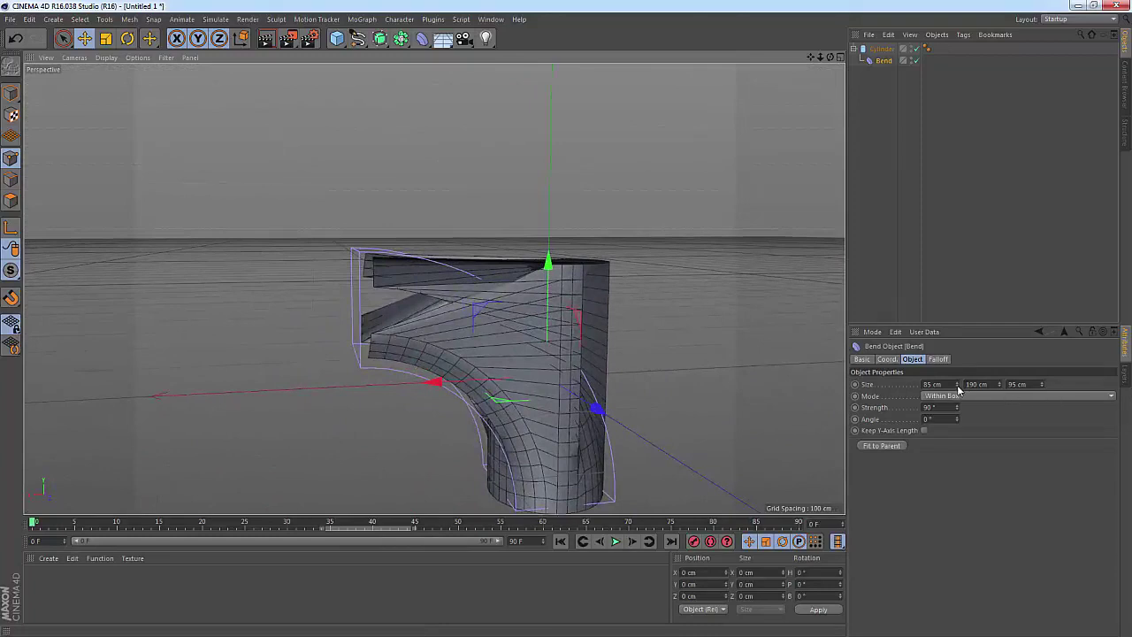
mouse_move(957, 385)
mouse_down()
mouse_move(1017, 385)
mouse_move(1029, 413)
mouse_move(1052, 386)
mouse_up()
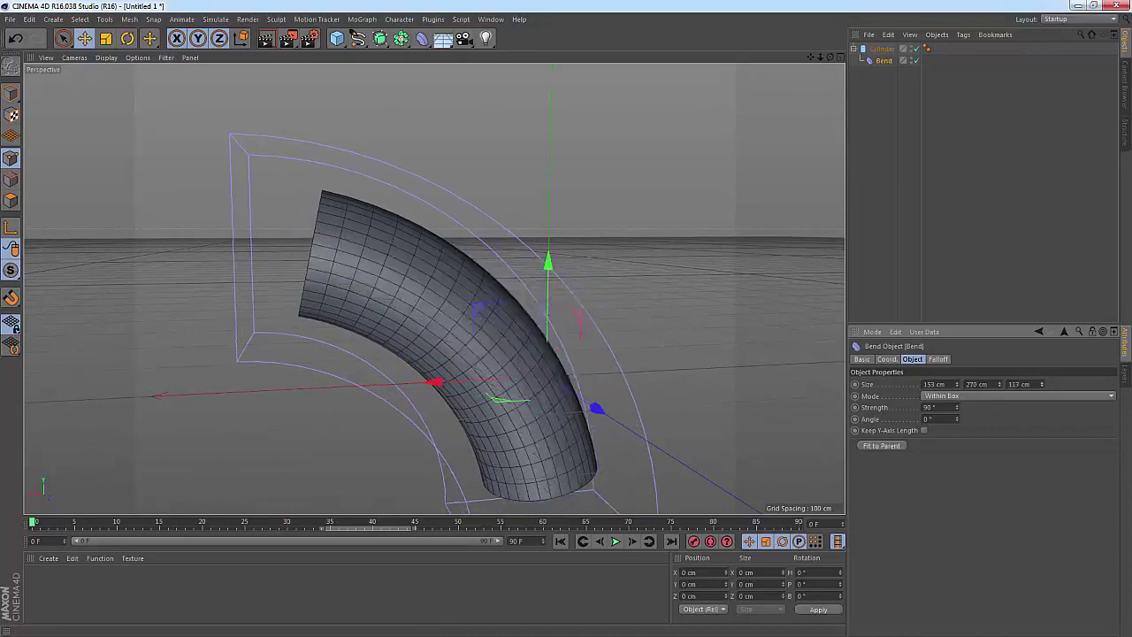
mouse_move(305, 350)
alt+mouse_down()
mouse_move(614, 391)
mouse_move(596, 412)
mouse_move(374, 409)
mouse_move(407, 409)
alt+mouse_up()
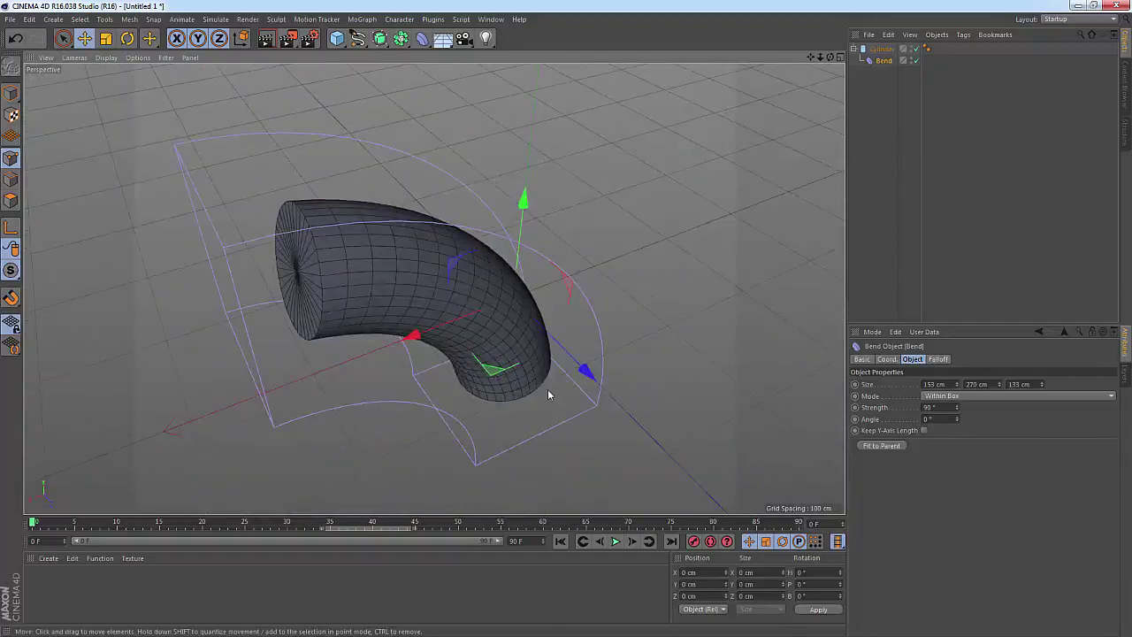
mouse_move(549, 394)
alt+mouse_down()
mouse_move(399, 412)
mouse_move(360, 202)
alt+mouse_up()
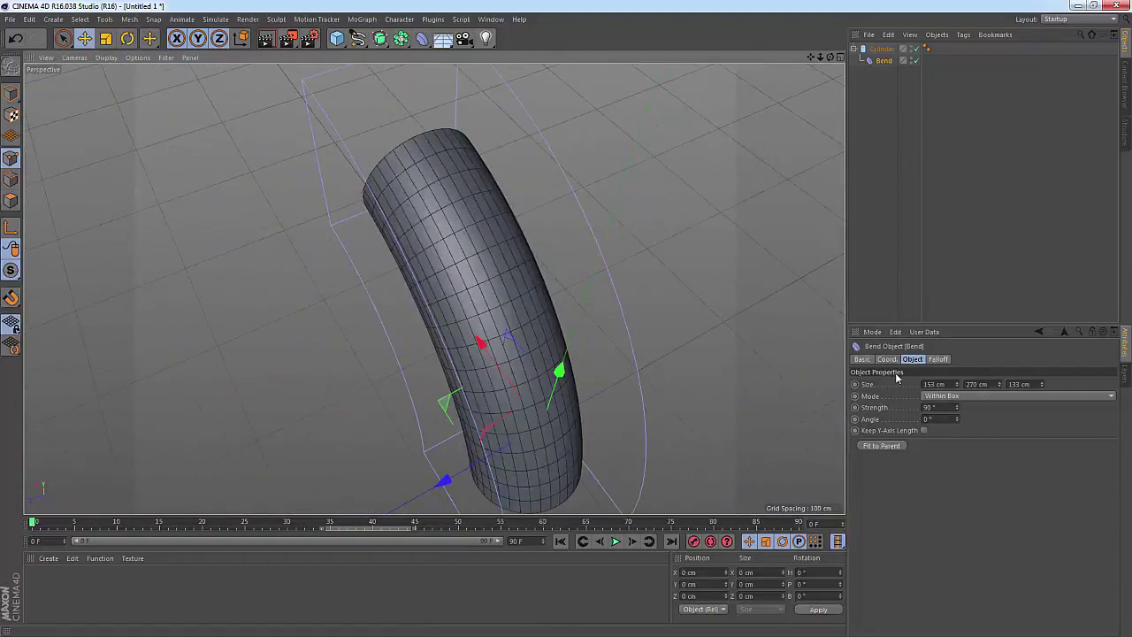
Set the Bend Strength to 0° to straighten the cylinder and reframe the whole object.
text(0)
key(Return)
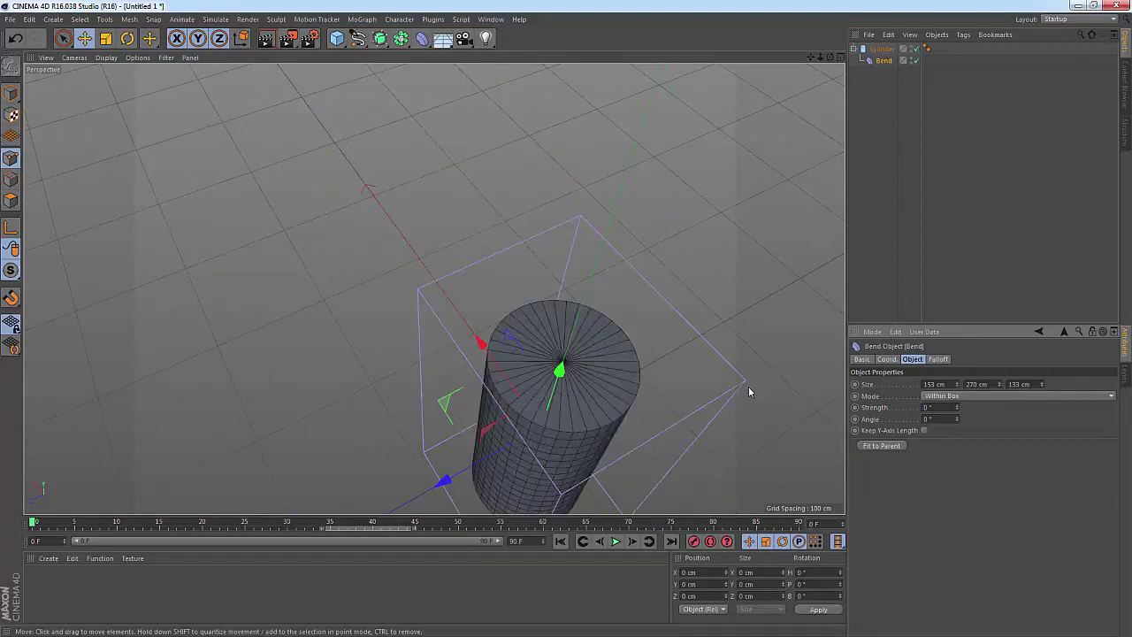
alt+drag(694, 421, 502, 341)
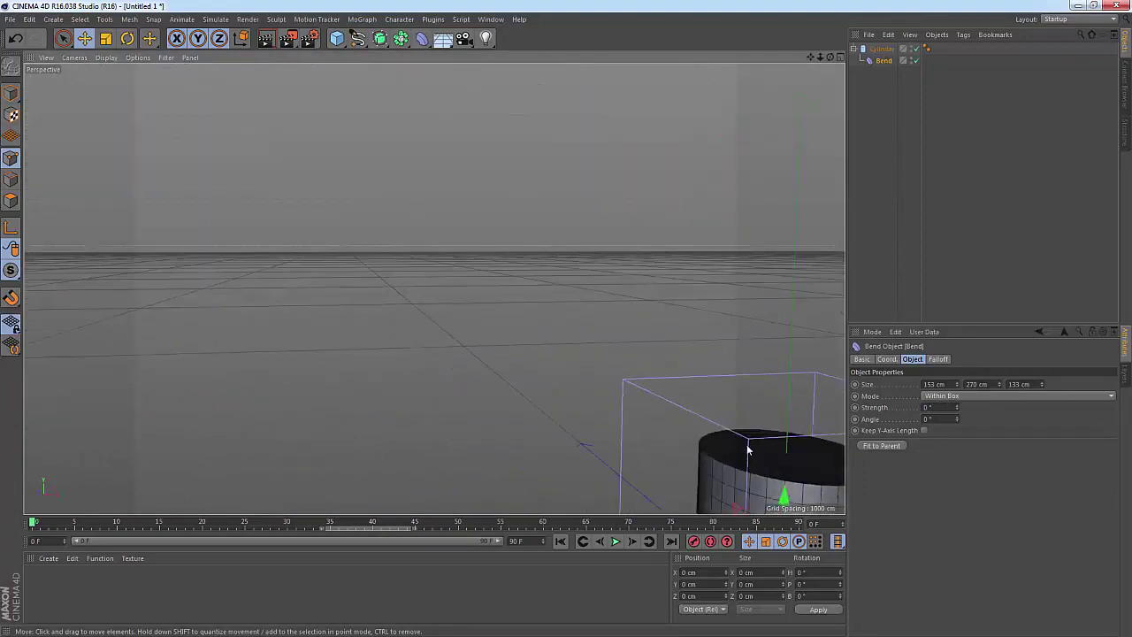
alt+middle_drag(747, 450, 524, 456)
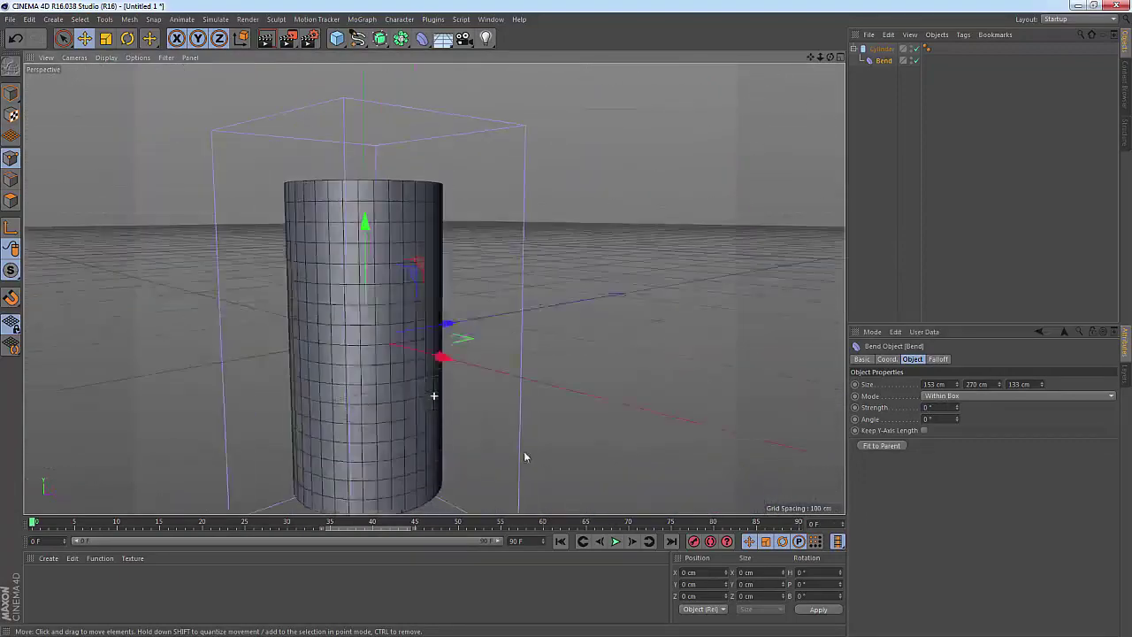
middle_click(524, 457)
middle_click(294, 342)
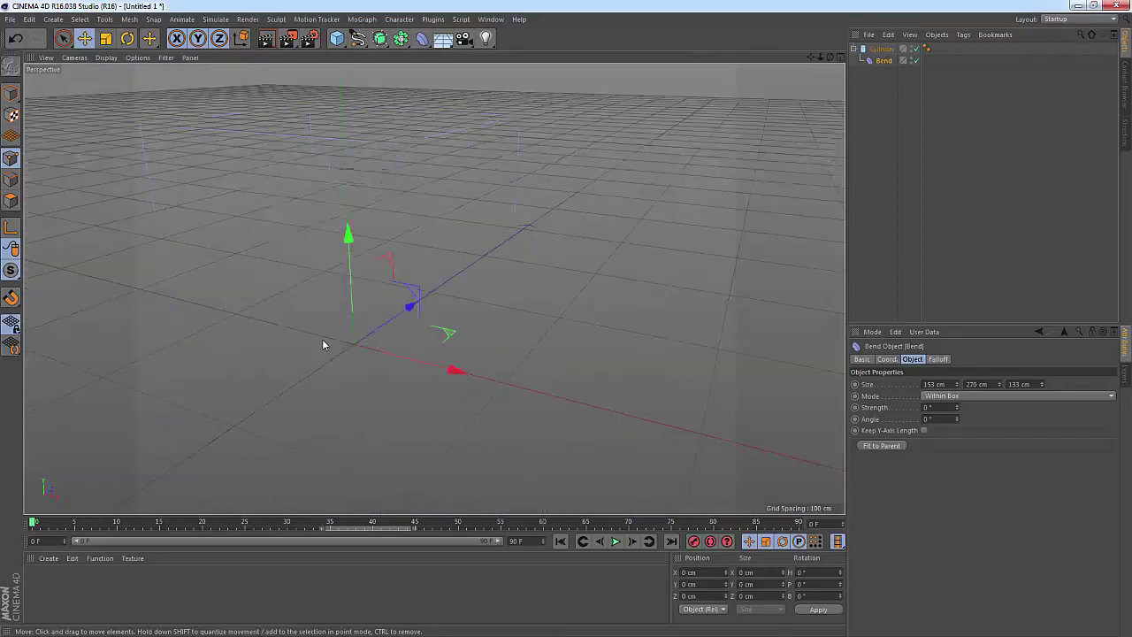
alt+right_drag(324, 338, 625, 361)
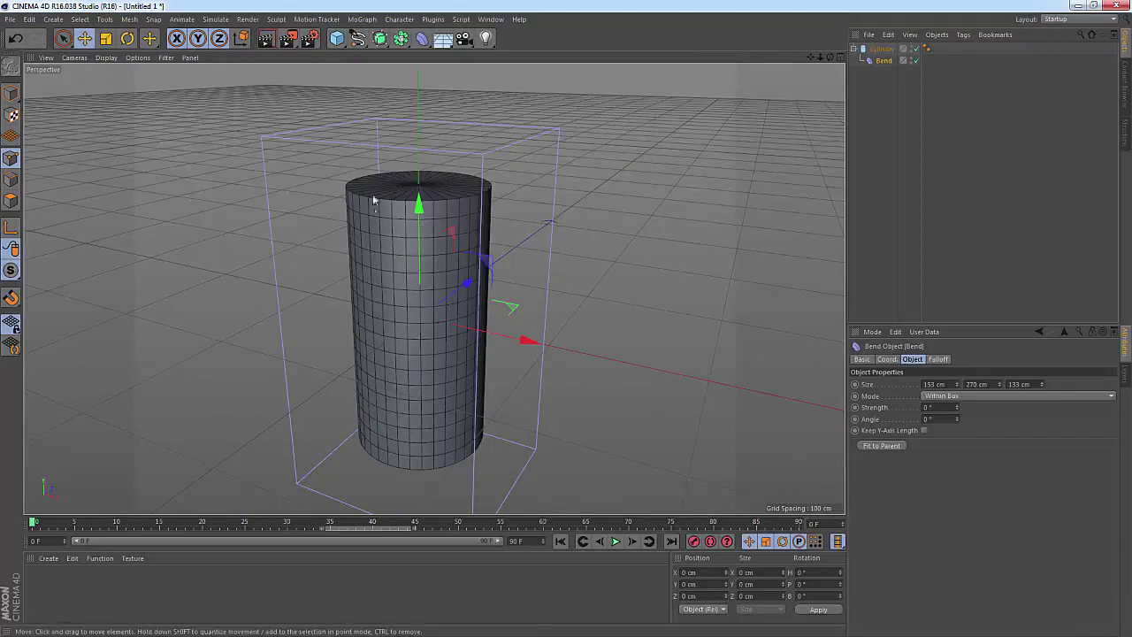
Raise the Bend Strength to 571° so the cylinder curls into a near-complete loop.
click(884, 50)
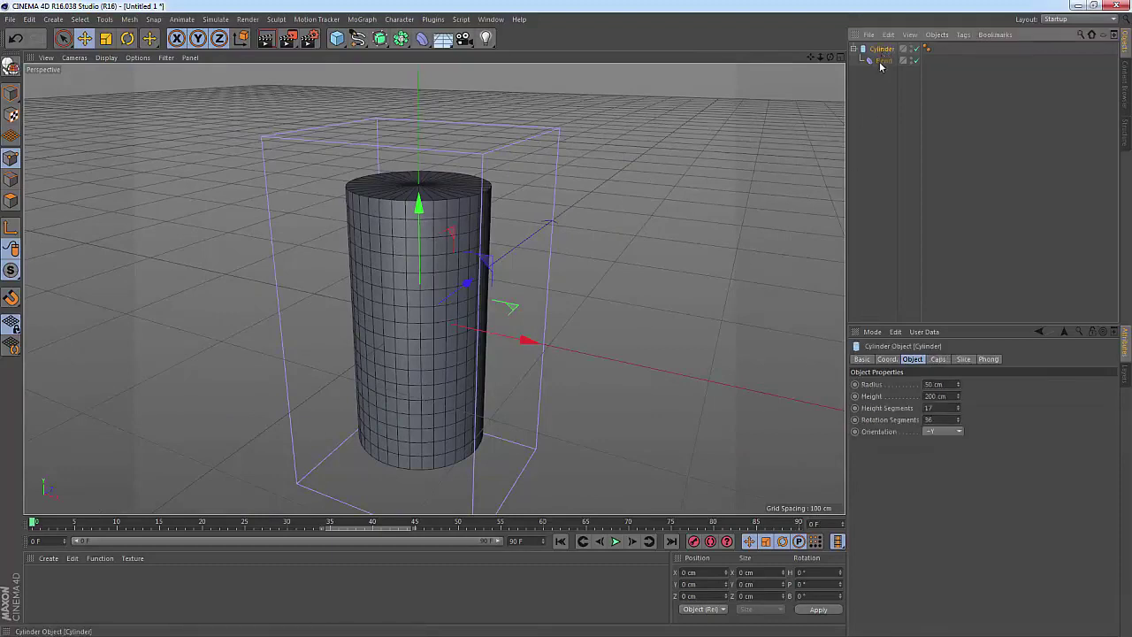
click(882, 61)
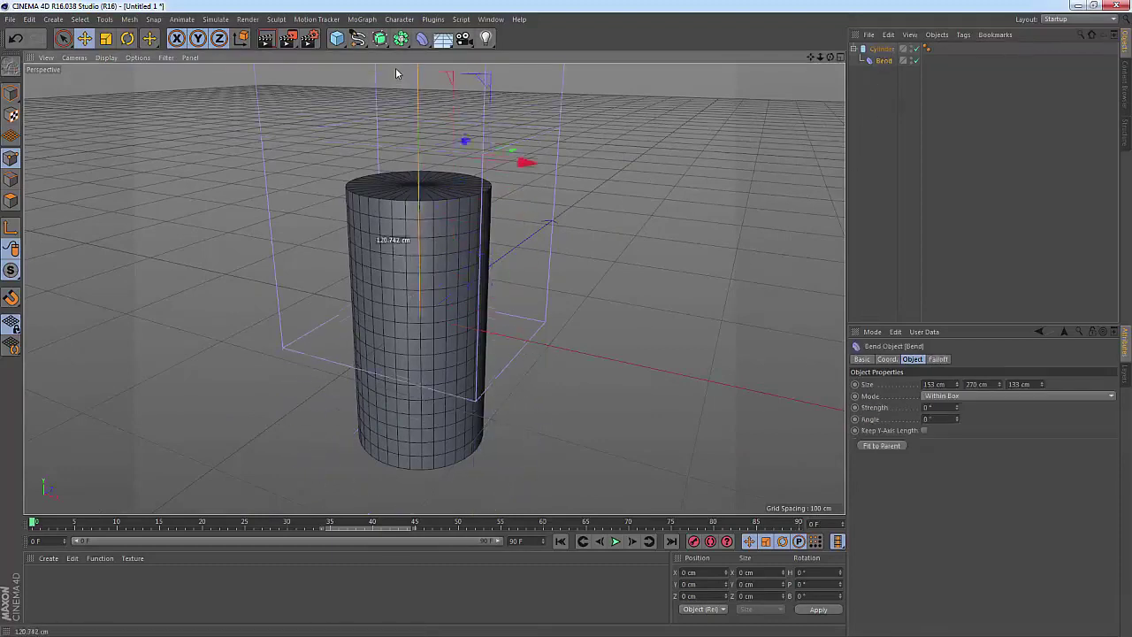
mouse_move(957, 409)
mouse_down()
mouse_move(1052, 398)
mouse_move(1026, 399)
mouse_up()
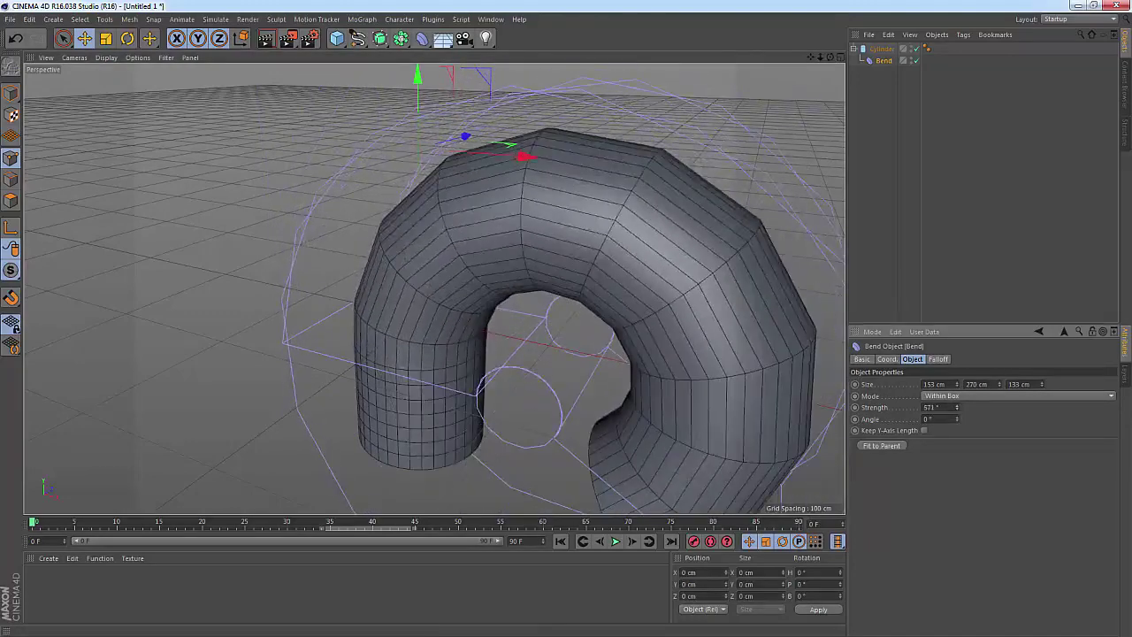
Reframe the view on the curl and shift the Bend deformer about 104 cm along X.
scroll(505, 399, down, 2)
scroll(454, 411, down, 2)
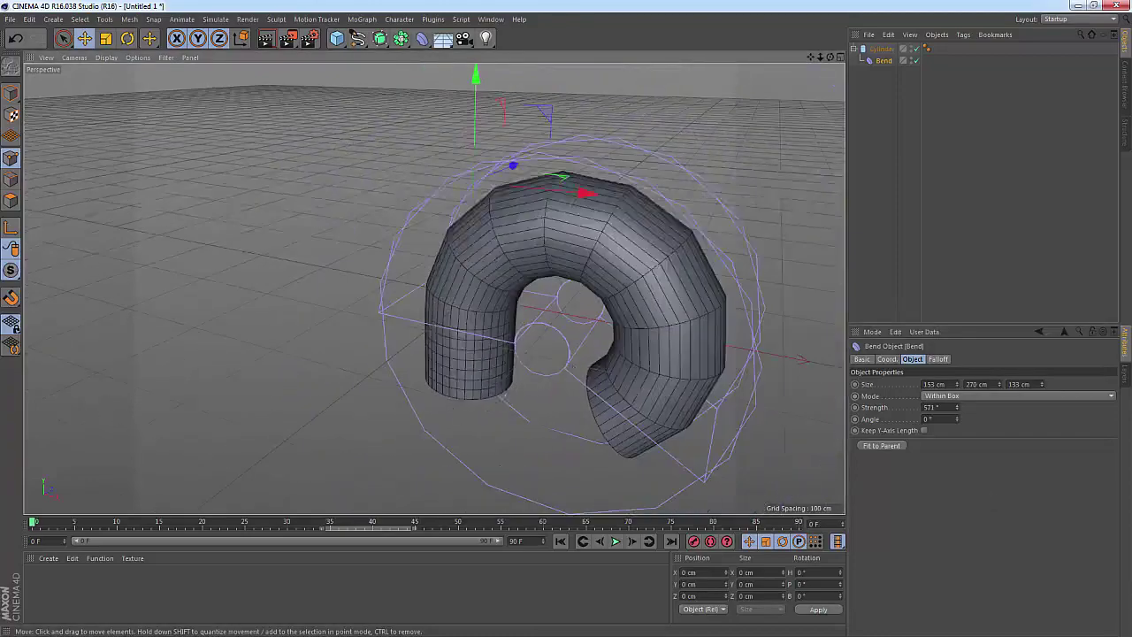
mouse_move(530, 380)
alt+mouse_down()
mouse_move(548, 383)
mouse_move(566, 351)
mouse_move(531, 377)
alt+mouse_up()
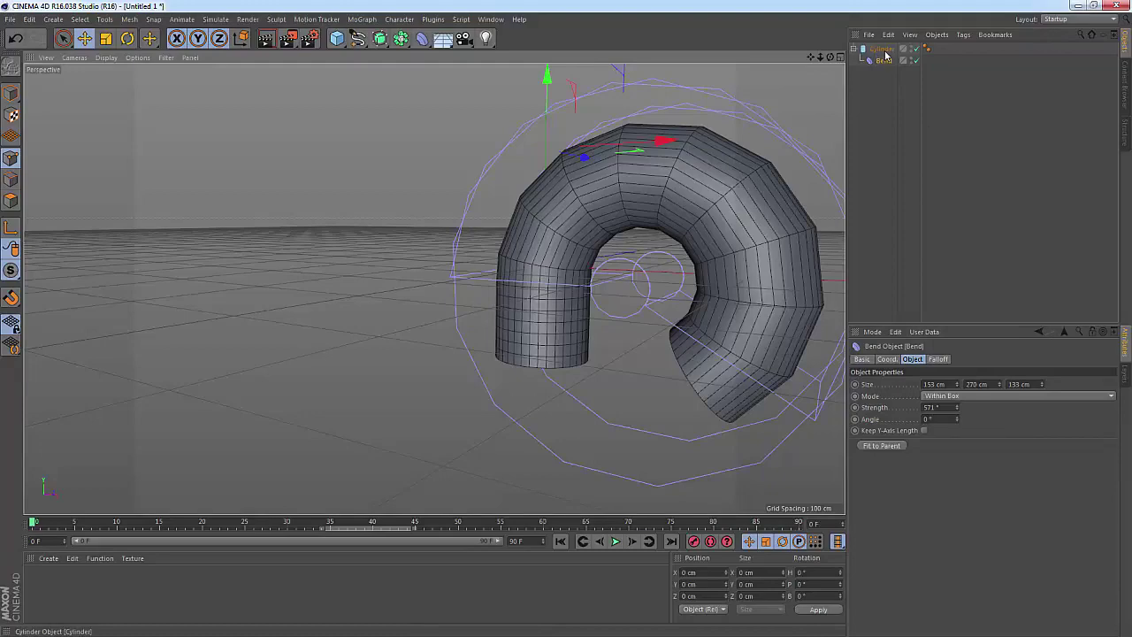
mouse_move(759, 272)
alt+mouse_down()
mouse_move(644, 328)
mouse_move(799, 309)
alt+mouse_up()
middle_click(798, 309)
middle_click(578, 345)
alt+drag(516, 316, 281, 147)
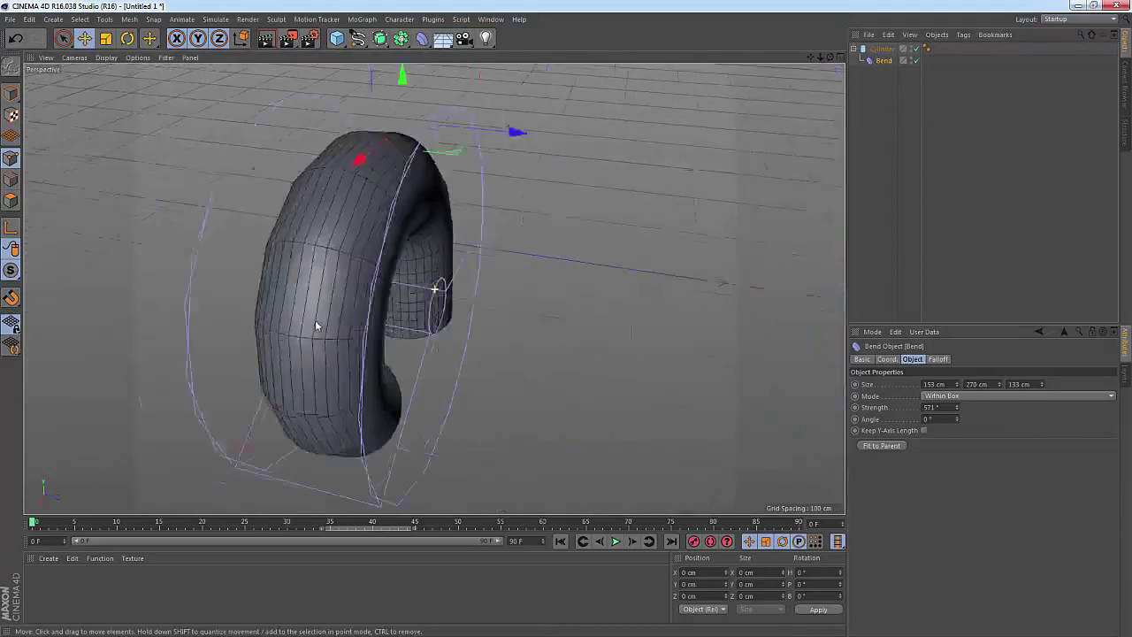
mouse_move(357, 142)
mouse_down()
mouse_move(467, 146)
mouse_move(430, 147)
mouse_move(452, 147)
mouse_up()
mouse_move(407, 287)
alt+mouse_down()
mouse_move(198, 327)
mouse_move(457, 351)
mouse_move(808, 358)
alt+mouse_up()
Switch the bend to Limited mode and move the deformer up along its Y axis.
click(973, 398)
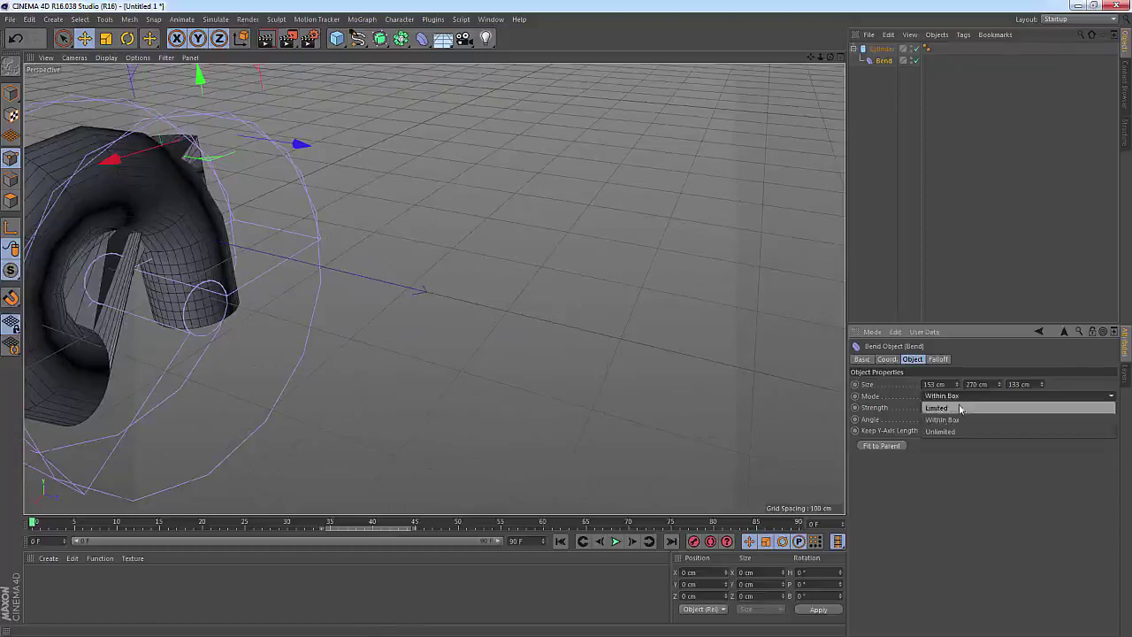
click(960, 407)
mouse_move(215, 303)
alt+mouse_down()
mouse_move(530, 333)
mouse_move(648, 183)
mouse_move(607, 187)
alt+mouse_up()
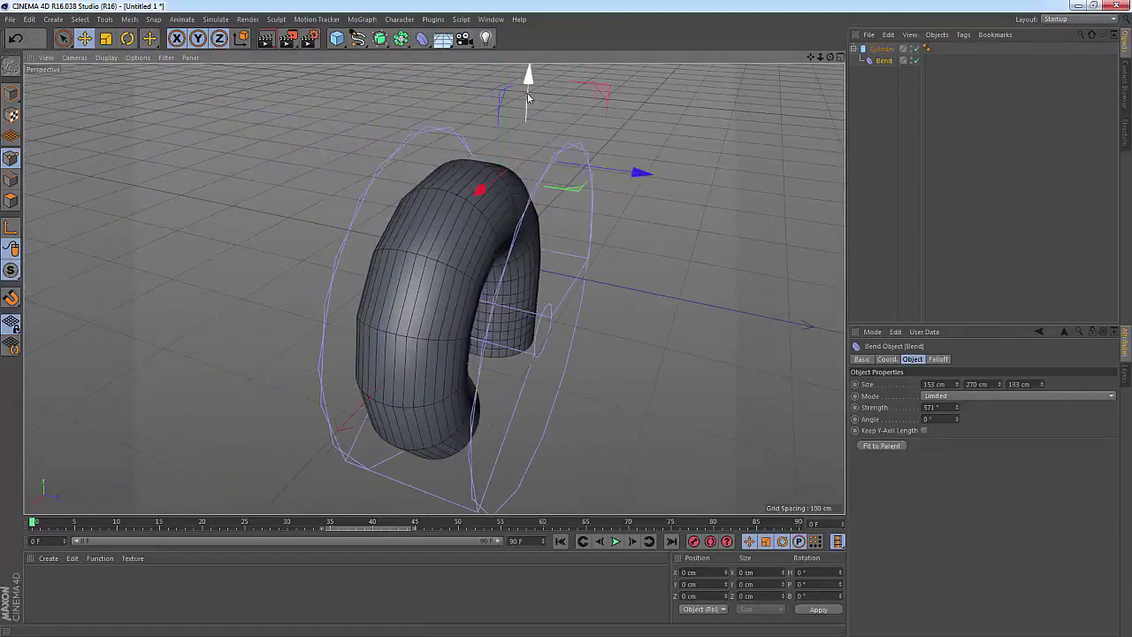
mouse_move(528, 98)
mouse_down()
mouse_move(533, 115)
mouse_move(468, 184)
mouse_move(471, 151)
mouse_move(530, 113)
mouse_move(445, 186)
mouse_move(473, 53)
mouse_up()
Switch to Unlimited mode and slide the deformer along X and Y to close the ring.
click(972, 396)
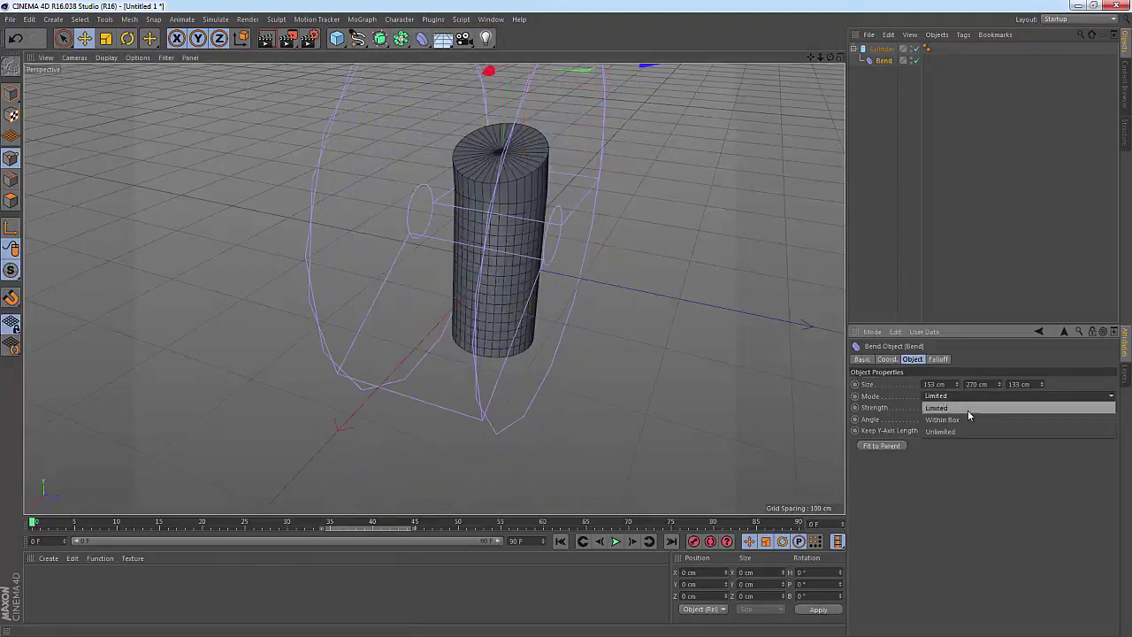
click(969, 432)
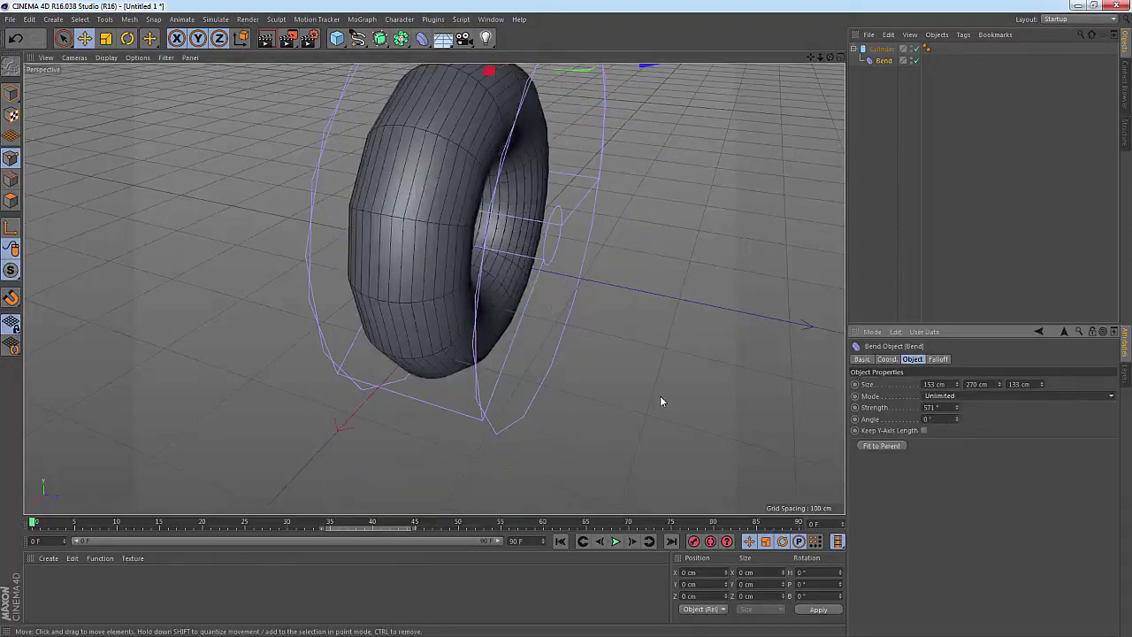
mouse_move(660, 402)
alt+mouse_down()
mouse_move(551, 384)
mouse_move(525, 283)
mouse_move(520, 416)
mouse_move(336, 153)
alt+mouse_up()
drag(204, 149, 399, 144)
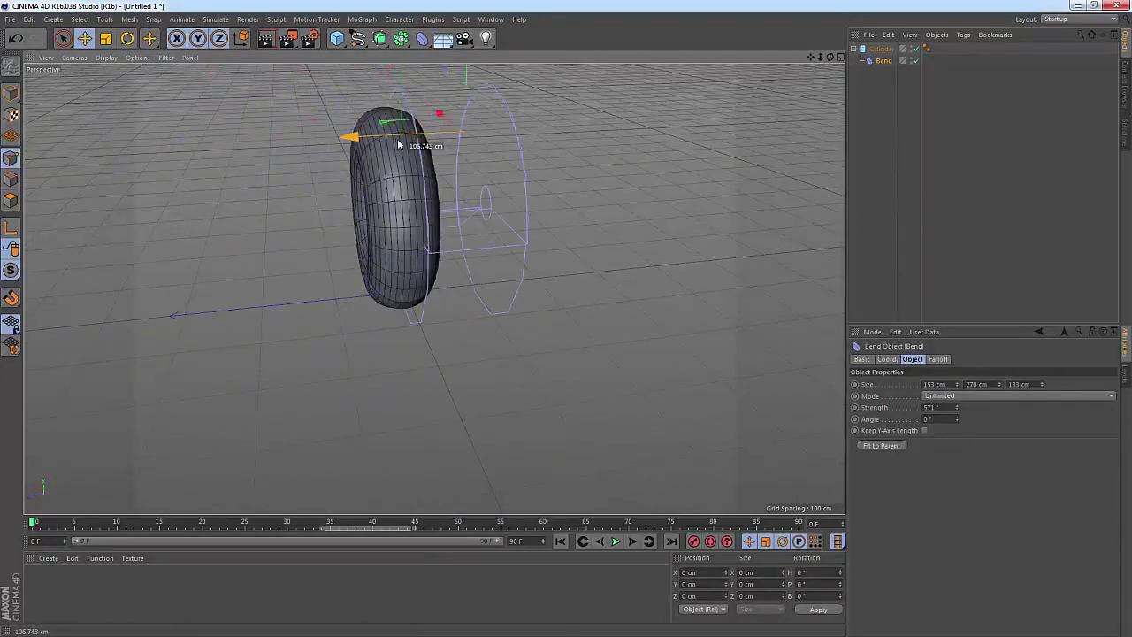
mouse_move(405, 92)
mouse_down()
mouse_move(404, 181)
mouse_move(381, 72)
mouse_move(384, 221)
mouse_move(563, 427)
mouse_move(556, 446)
mouse_move(311, 326)
mouse_move(559, 320)
mouse_move(870, 337)
mouse_up()
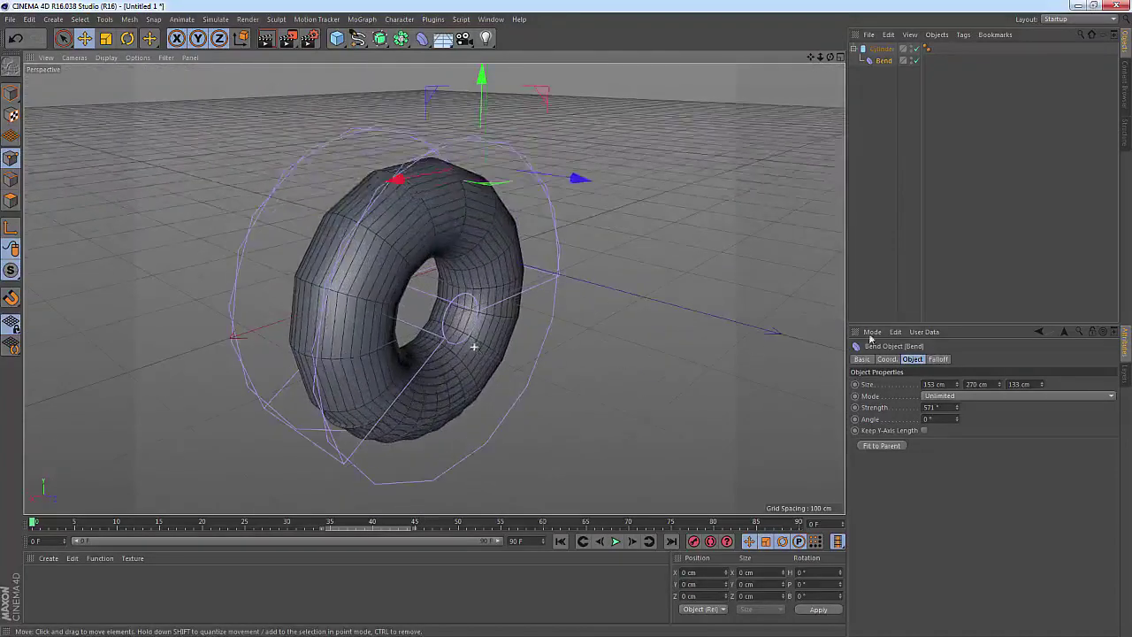
Set the bend mode to Limited and lower the falloff Weight to 67%.
click(939, 407)
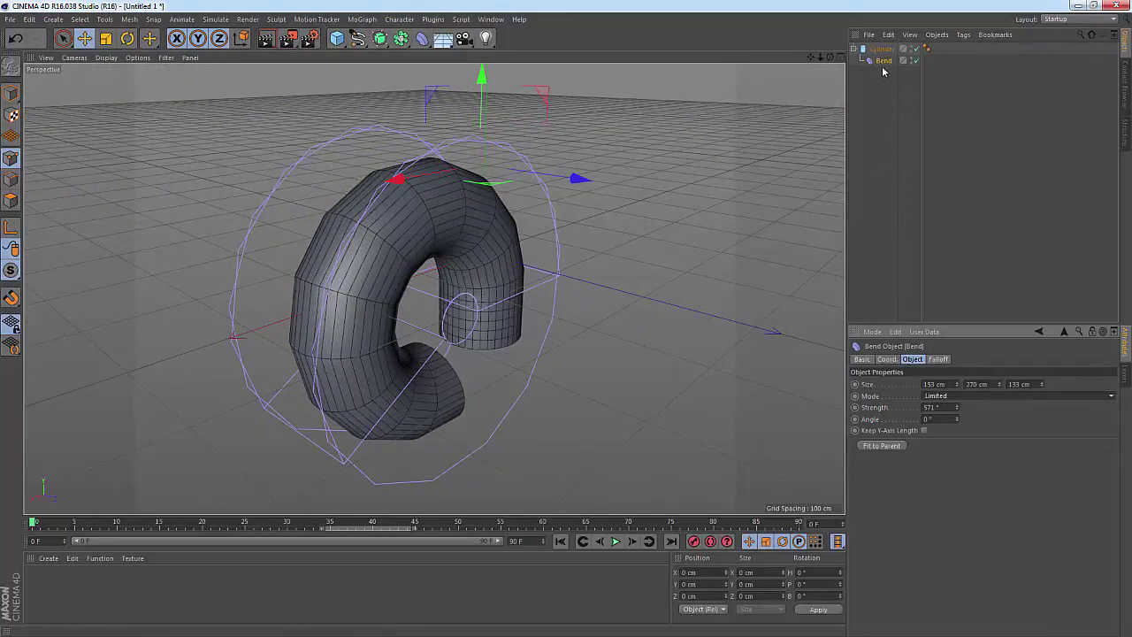
click(938, 359)
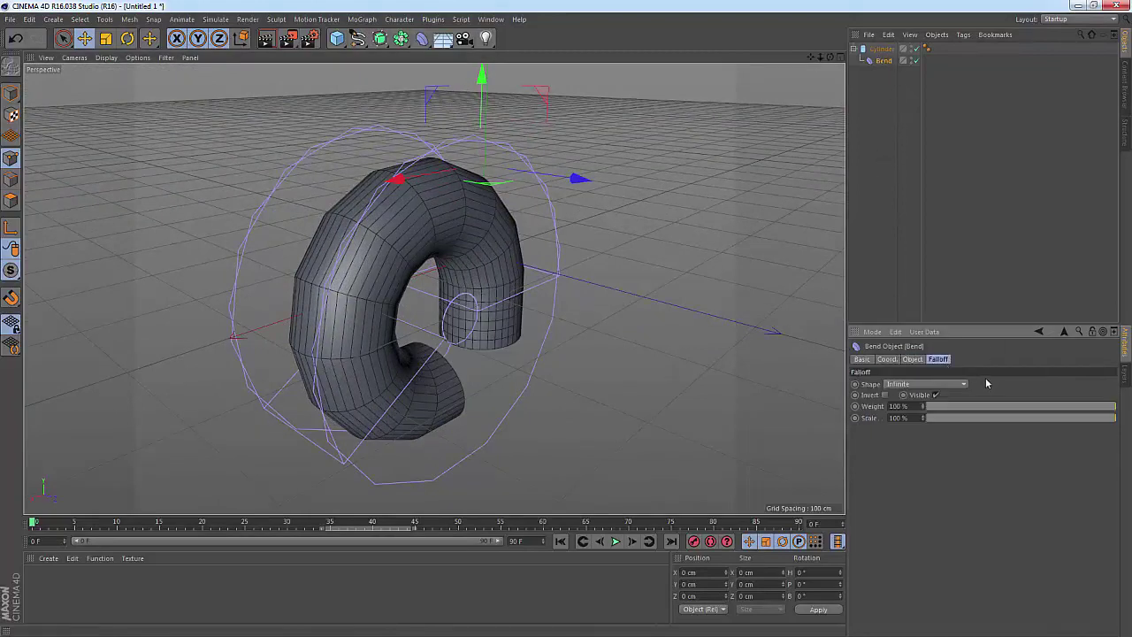
mouse_move(1010, 411)
mouse_down()
mouse_move(976, 417)
mouse_move(1065, 410)
mouse_up()
click(912, 359)
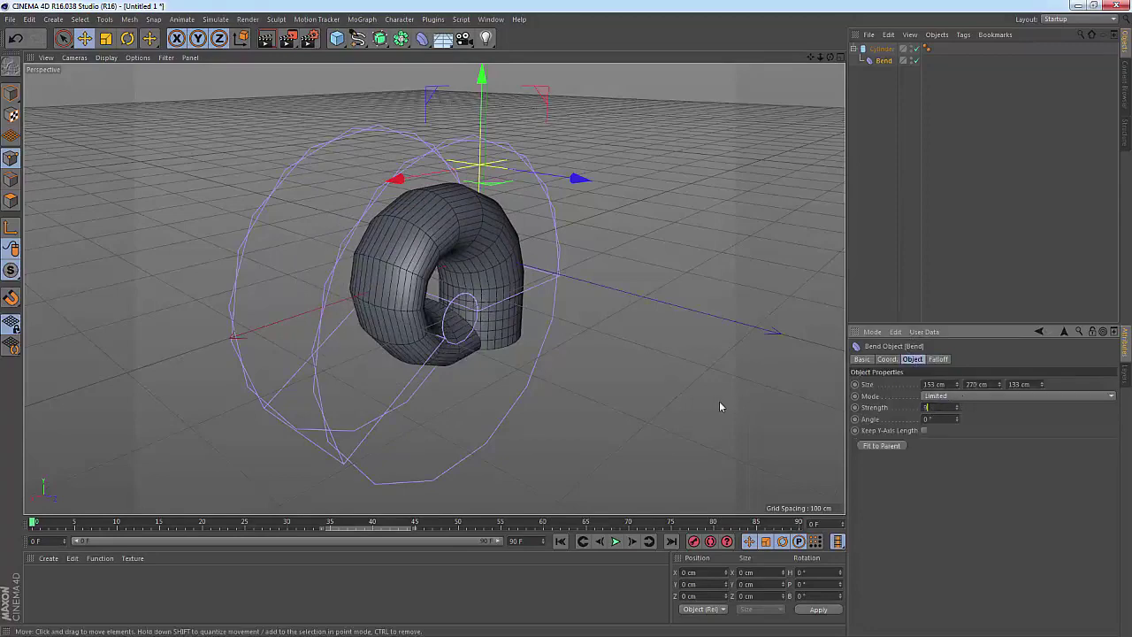
Set the Bend Strength to 90° and move the deformer down along Y.
text(0)
key(Return)
mouse_move(586, 260)
alt+mouse_down()
mouse_move(669, 399)
mouse_move(540, 355)
alt+mouse_up()
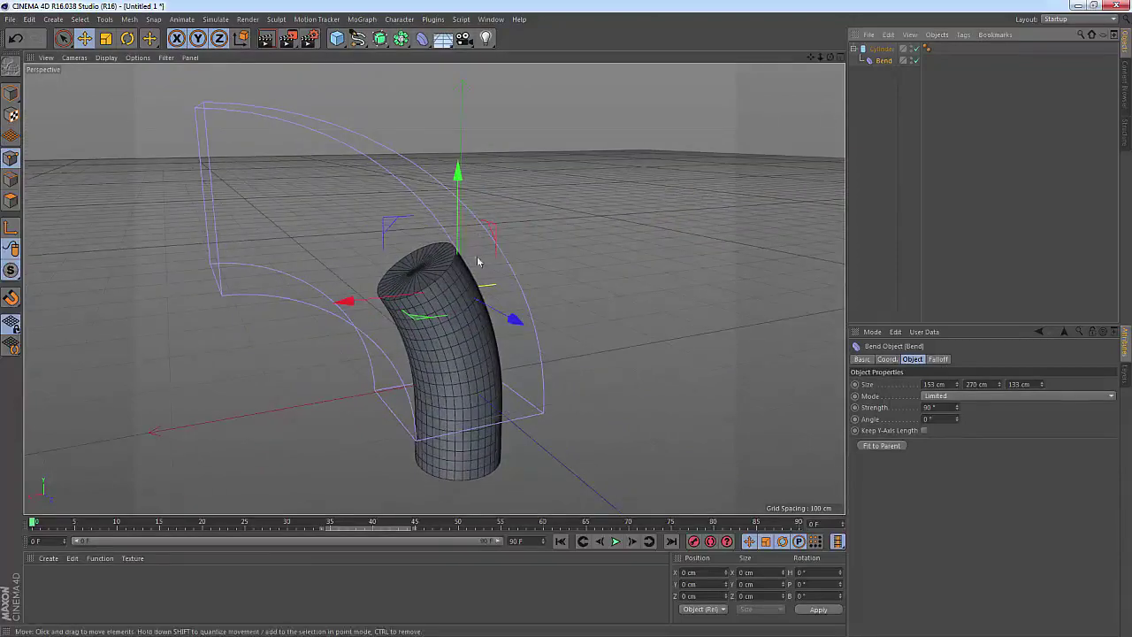
drag(456, 221, 464, 322)
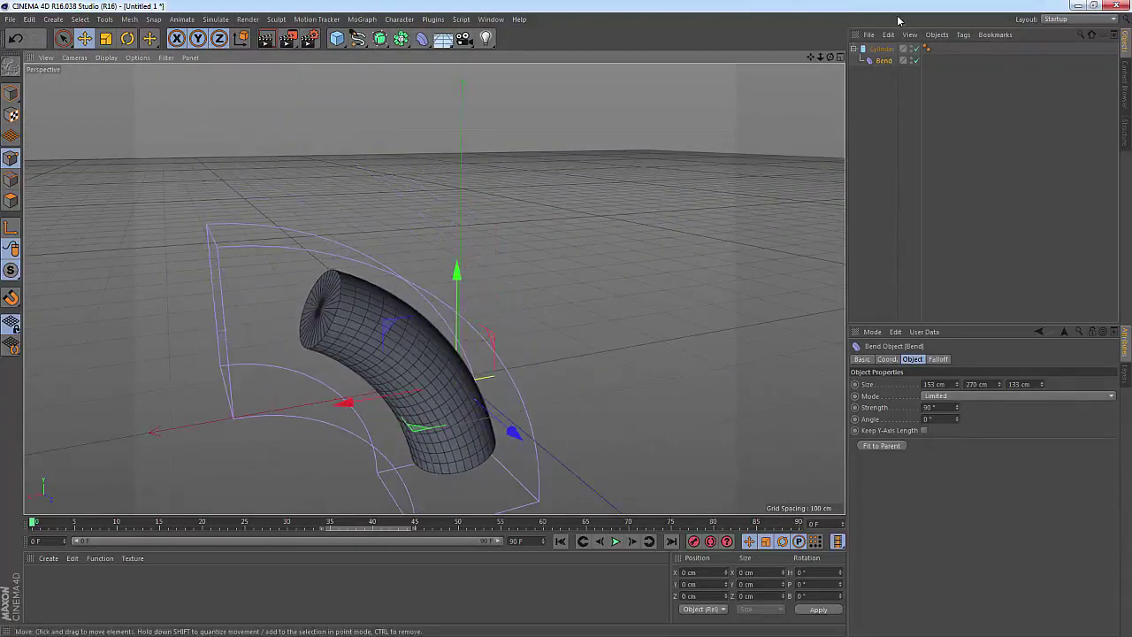
click(882, 48)
click(883, 60)
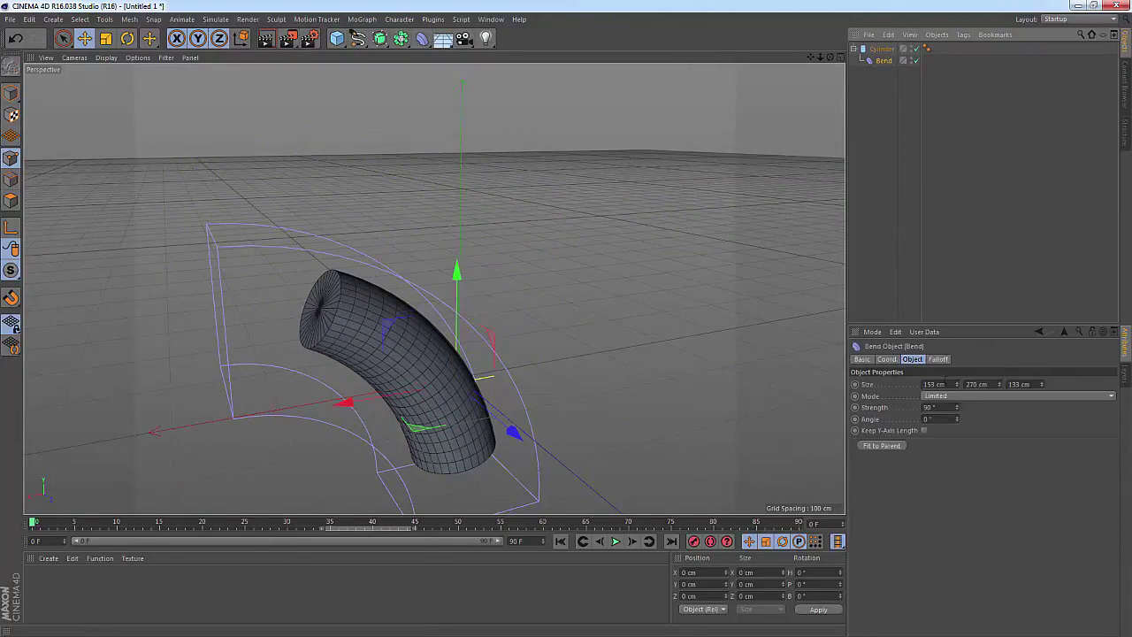
click(937, 358)
Test the bend falloff weight, return it to 100%, and try a Box falloff shape.
mouse_move(1065, 406)
mouse_down()
mouse_move(1111, 404)
mouse_move(854, 403)
mouse_move(1050, 419)
mouse_move(1097, 405)
mouse_move(911, 426)
mouse_move(1092, 428)
mouse_up()
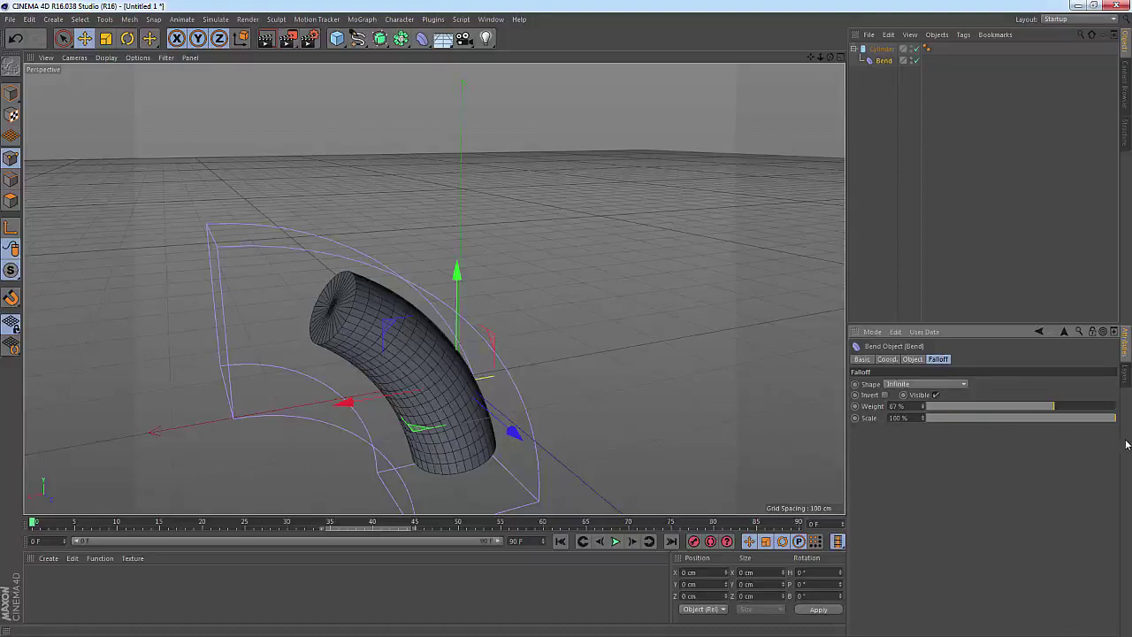
drag(1052, 411, 1116, 408)
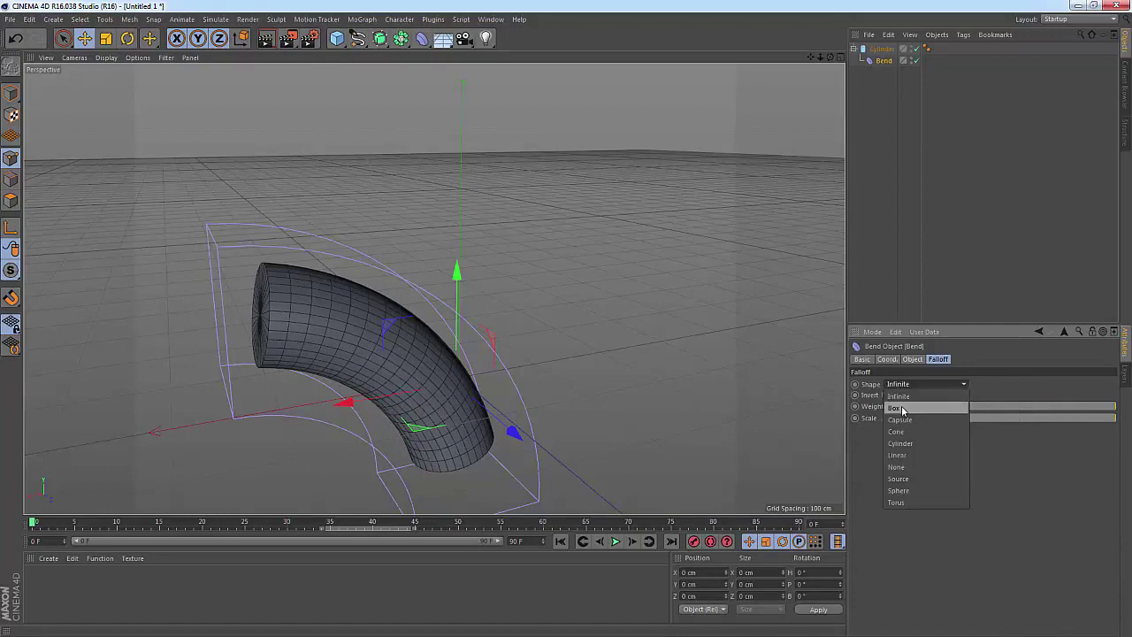
click(902, 410)
mouse_move(705, 427)
alt+mouse_down()
mouse_move(550, 457)
mouse_move(457, 387)
mouse_move(395, 402)
mouse_move(432, 367)
alt+mouse_up()
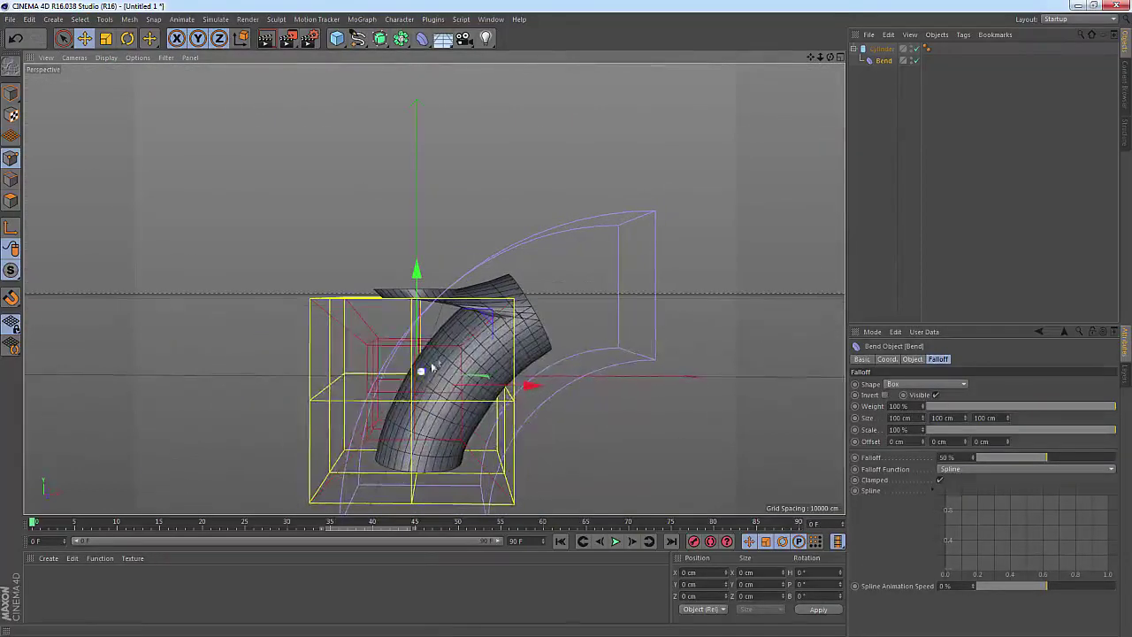
Switch the falloff shape through Cone to Cylinder.
click(919, 386)
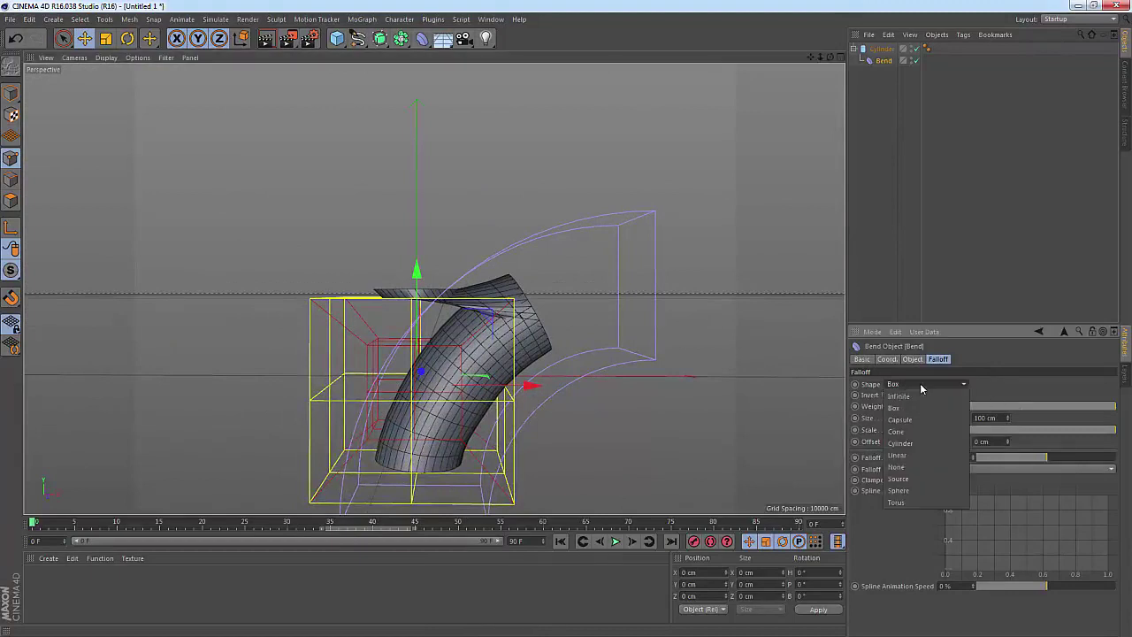
click(914, 431)
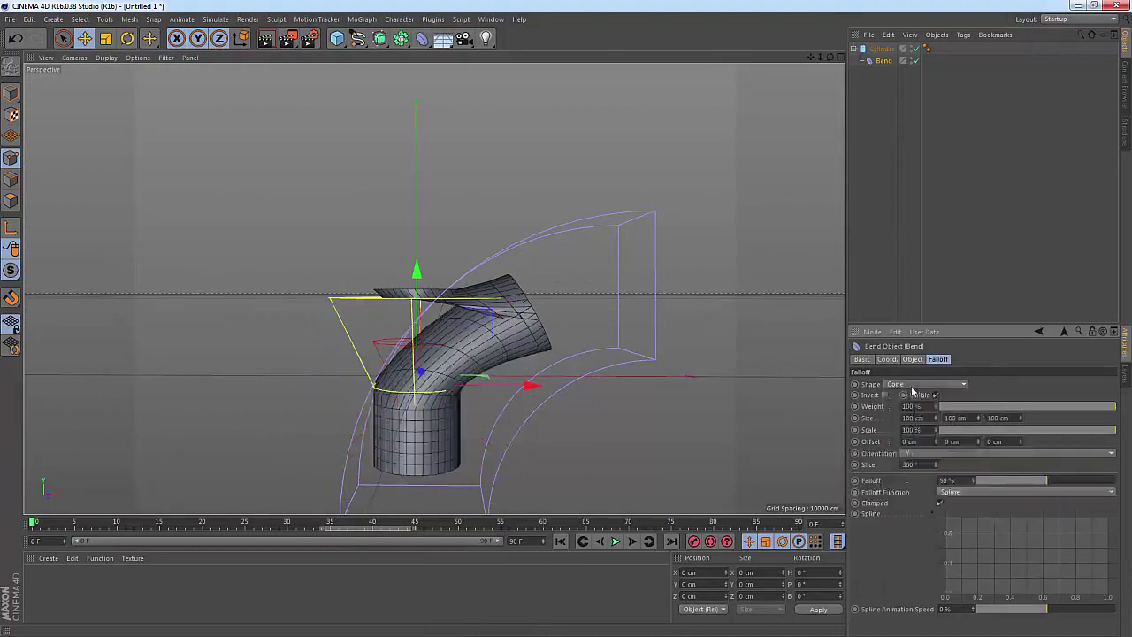
click(919, 383)
click(911, 442)
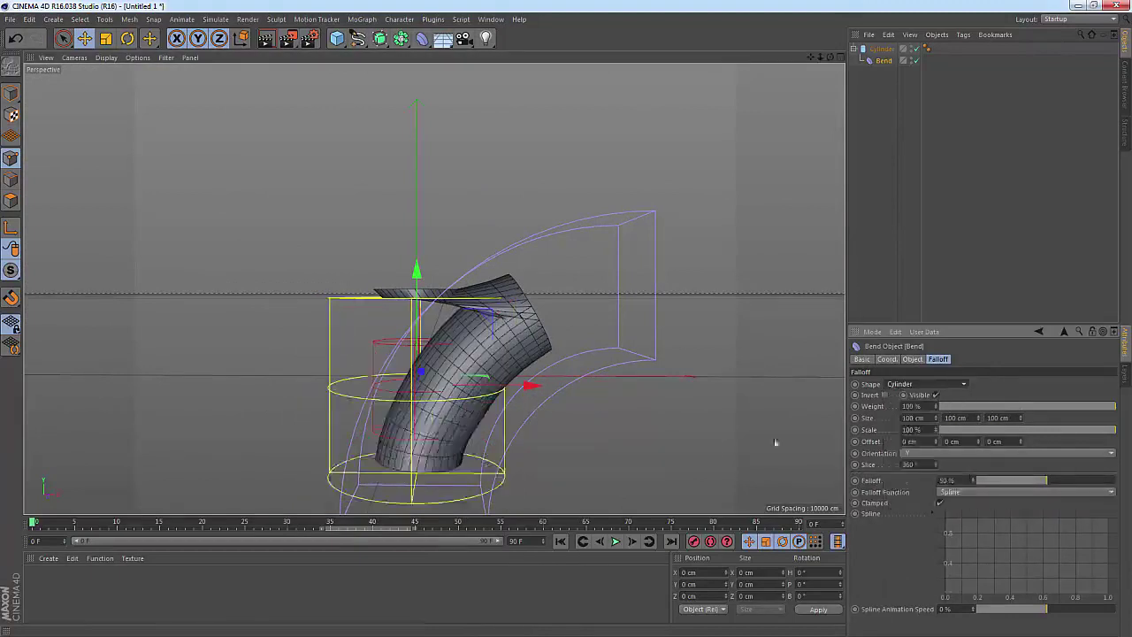
mouse_move(380, 415)
alt+mouse_down()
mouse_move(328, 450)
mouse_move(371, 416)
alt+mouse_up()
Set the falloff to 35% and reposition the bend deformer over the cylinder.
drag(1050, 483, 958, 479)
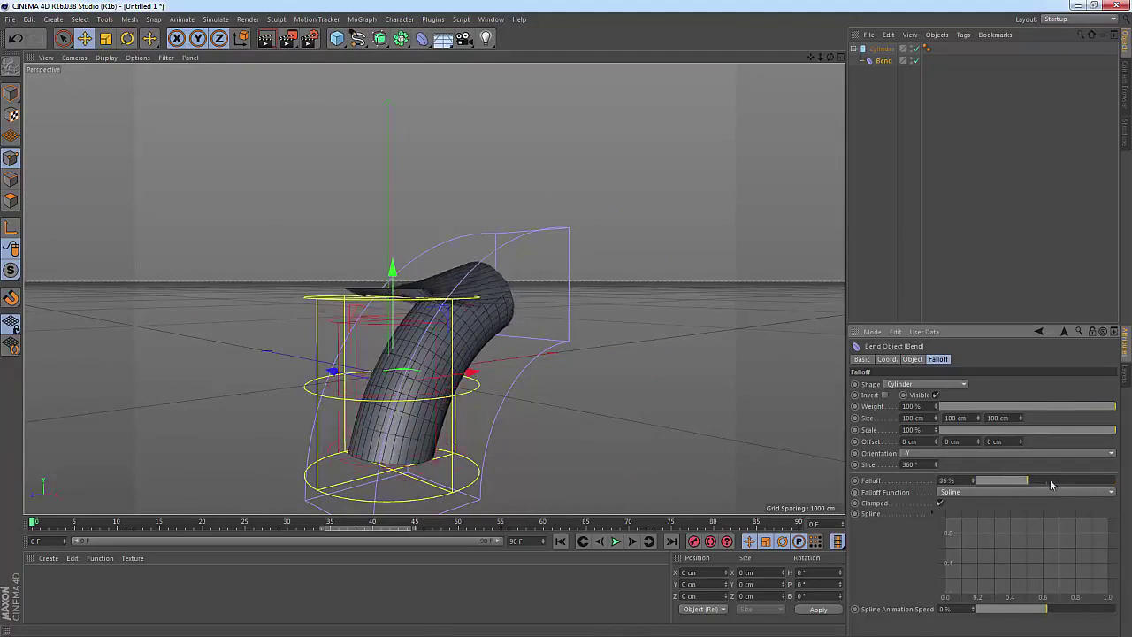
drag(1051, 484, 955, 484)
mouse_move(1045, 484)
mouse_down()
mouse_move(1116, 484)
mouse_move(1027, 479)
mouse_up()
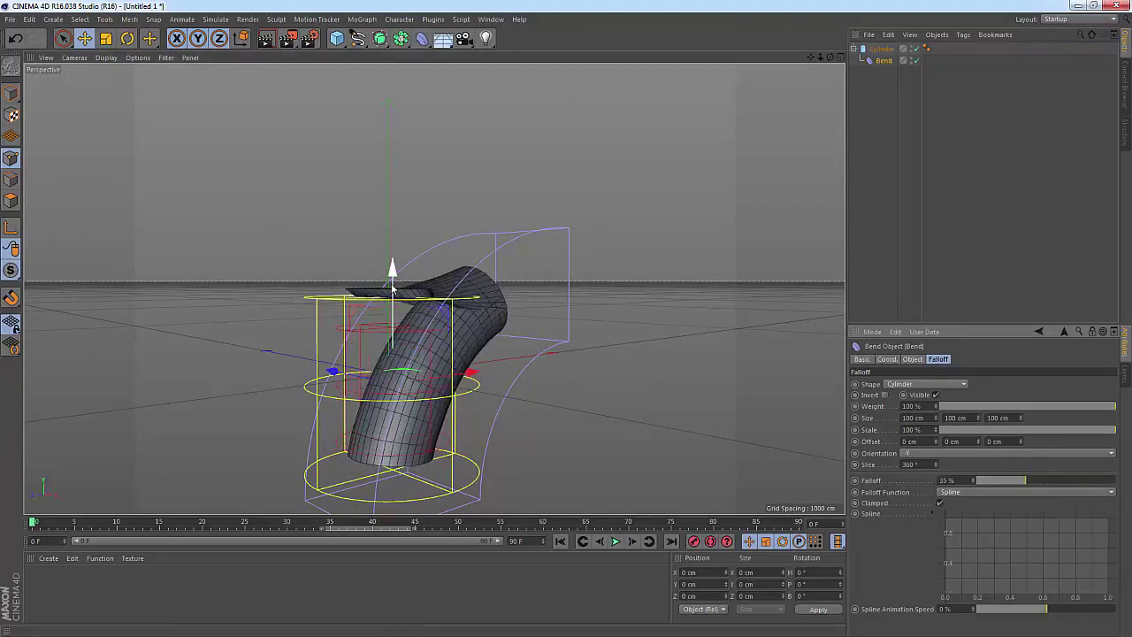
mouse_move(392, 288)
mouse_down()
mouse_move(399, 214)
mouse_move(403, 236)
mouse_up()
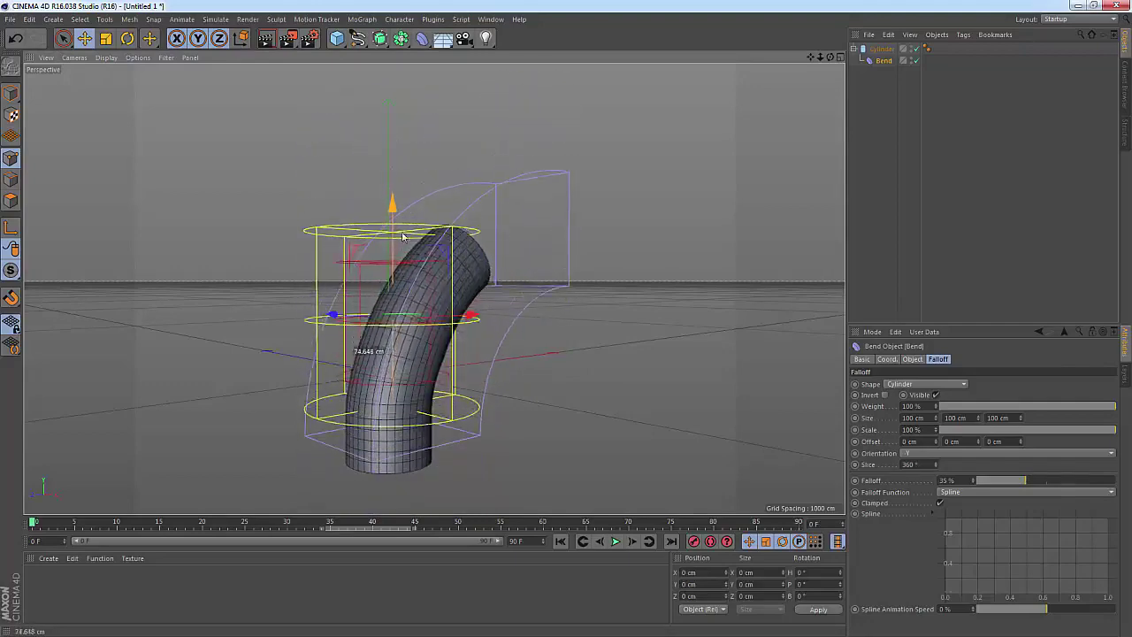
mouse_move(402, 236)
mouse_down()
mouse_move(416, 314)
mouse_move(466, 335)
mouse_move(297, 410)
mouse_move(321, 288)
mouse_up()
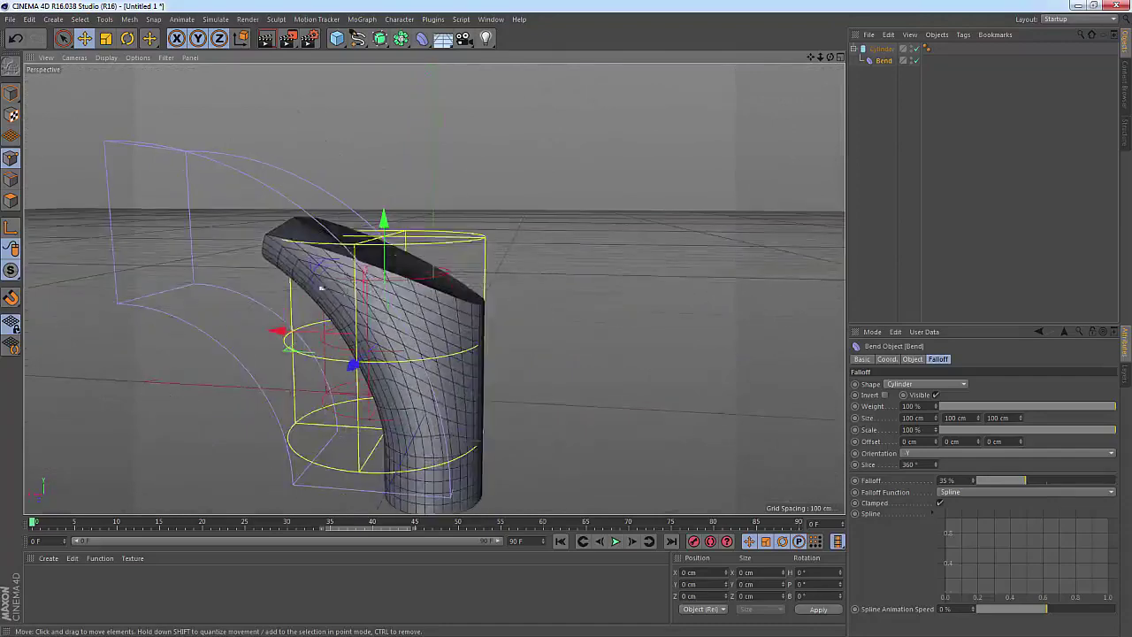
drag(386, 262, 389, 239)
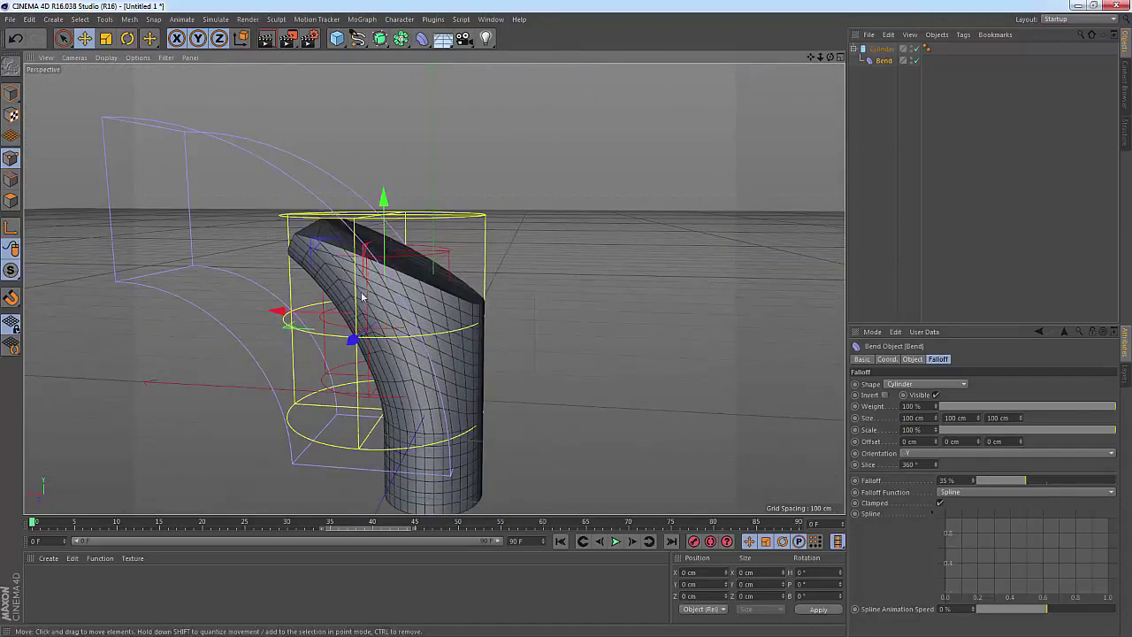
mouse_move(309, 318)
mouse_down()
mouse_move(351, 333)
mouse_move(231, 323)
mouse_up()
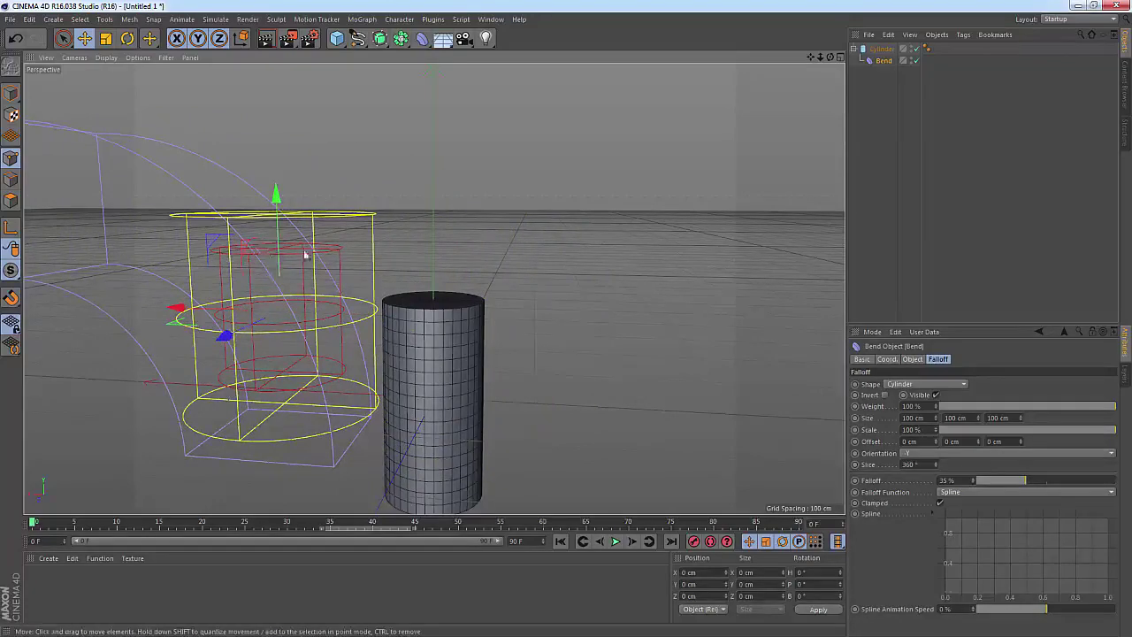
drag(196, 311, 333, 327)
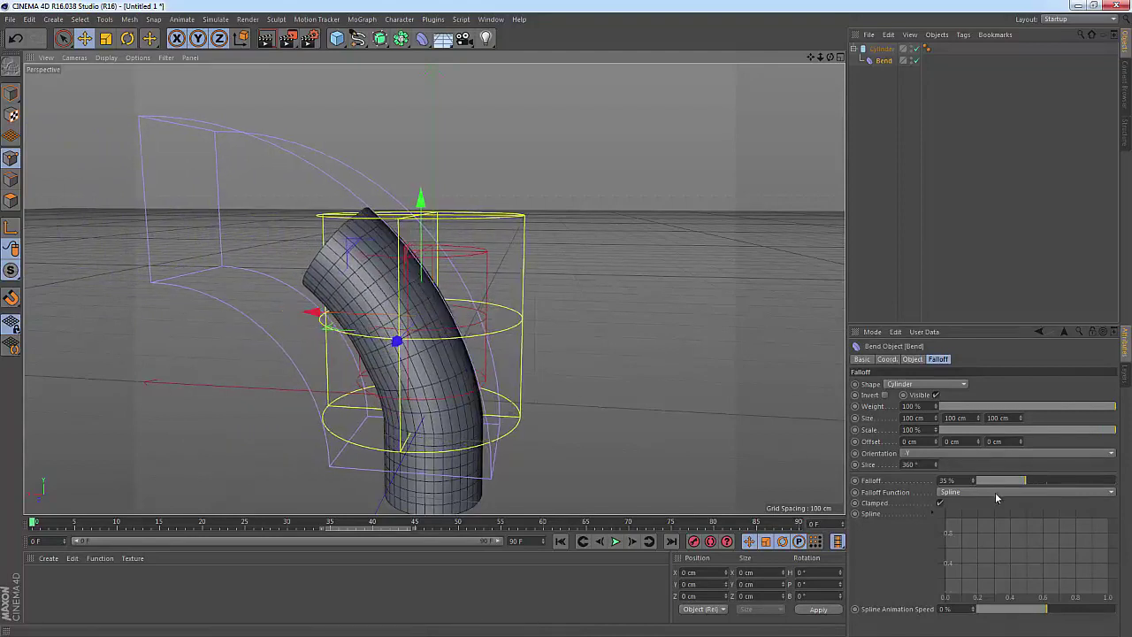
Adjust spline animation speed, size the falloff cylinder to 92×169×103 cm, and set weight 72%.
drag(1050, 610, 1088, 612)
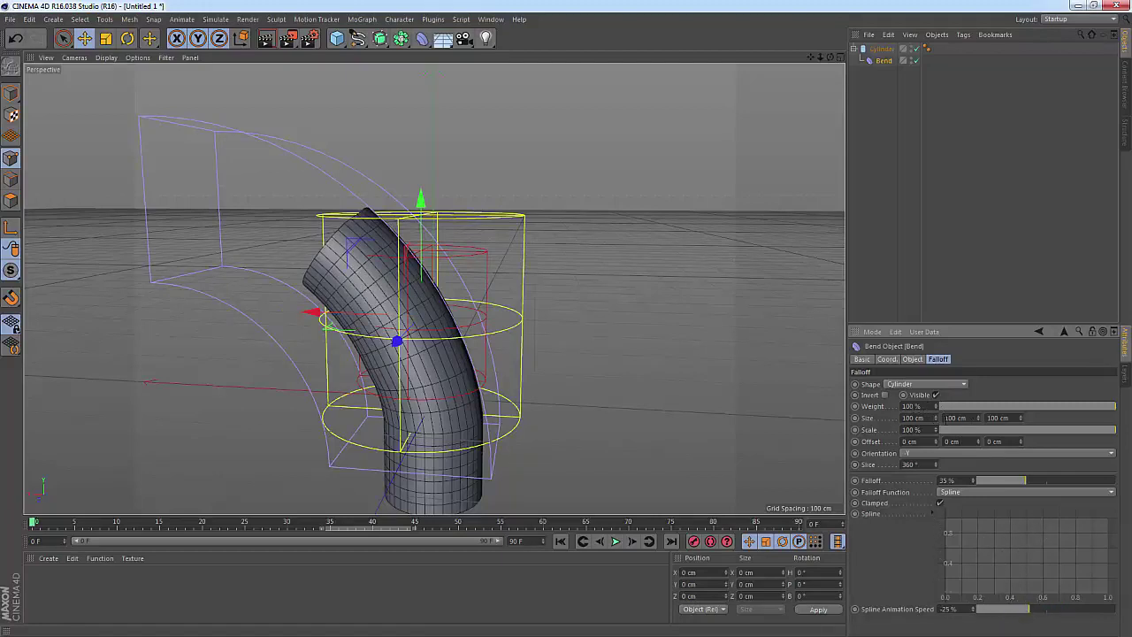
drag(937, 421, 938, 428)
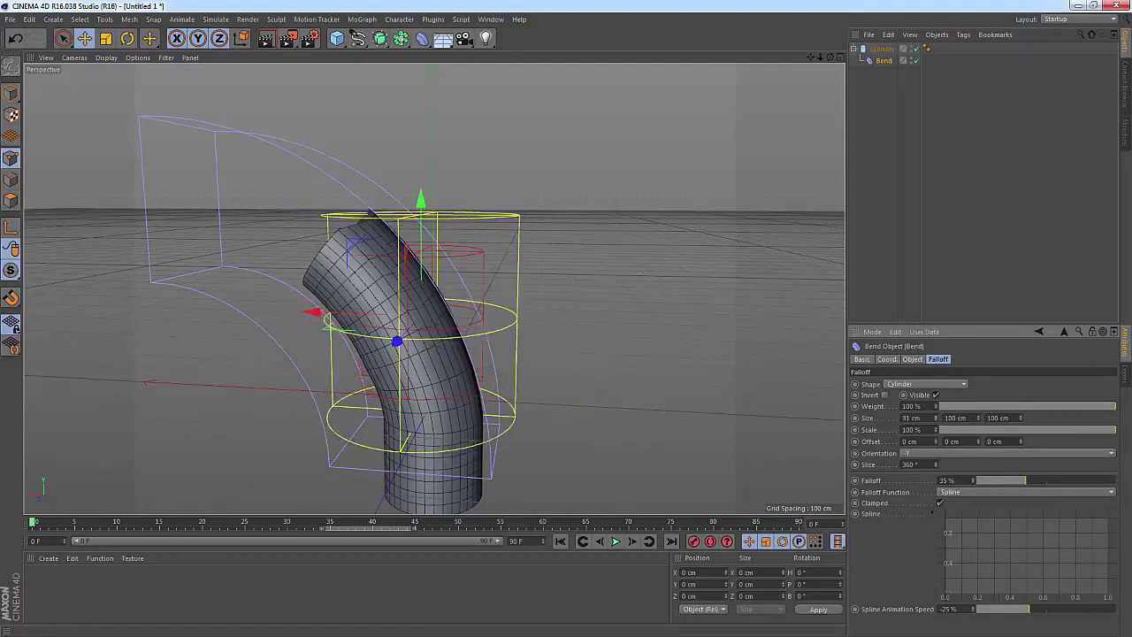
drag(1021, 418, 1021, 409)
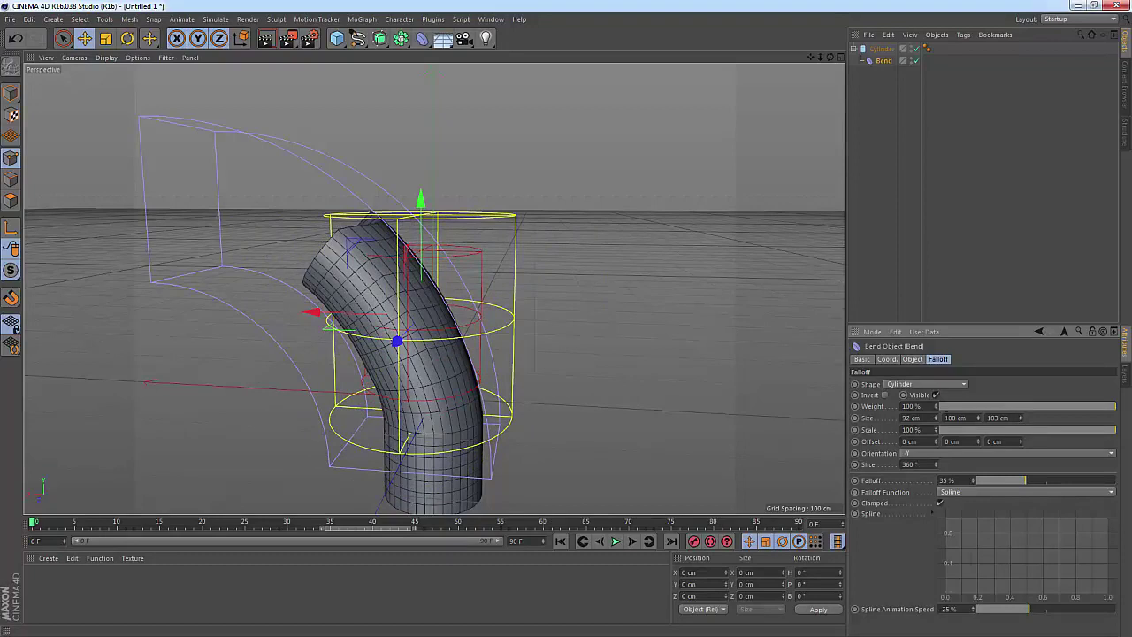
mouse_move(978, 417)
mouse_down()
mouse_move(978, 381)
mouse_move(917, 387)
mouse_up()
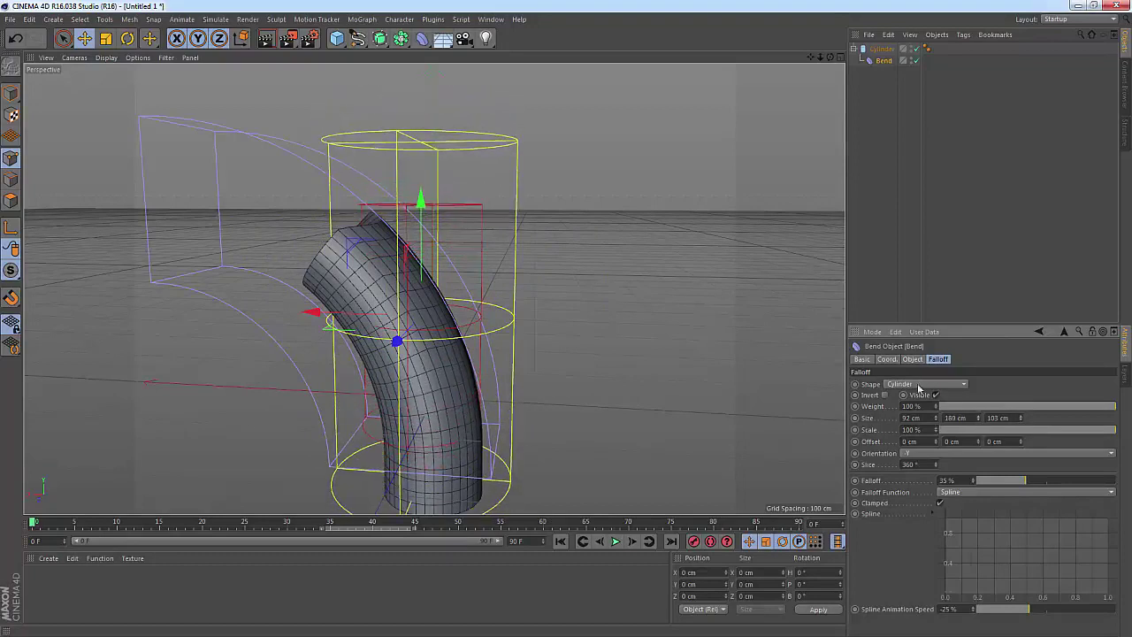
mouse_move(988, 406)
mouse_down()
mouse_move(1128, 433)
mouse_move(1107, 431)
mouse_up()
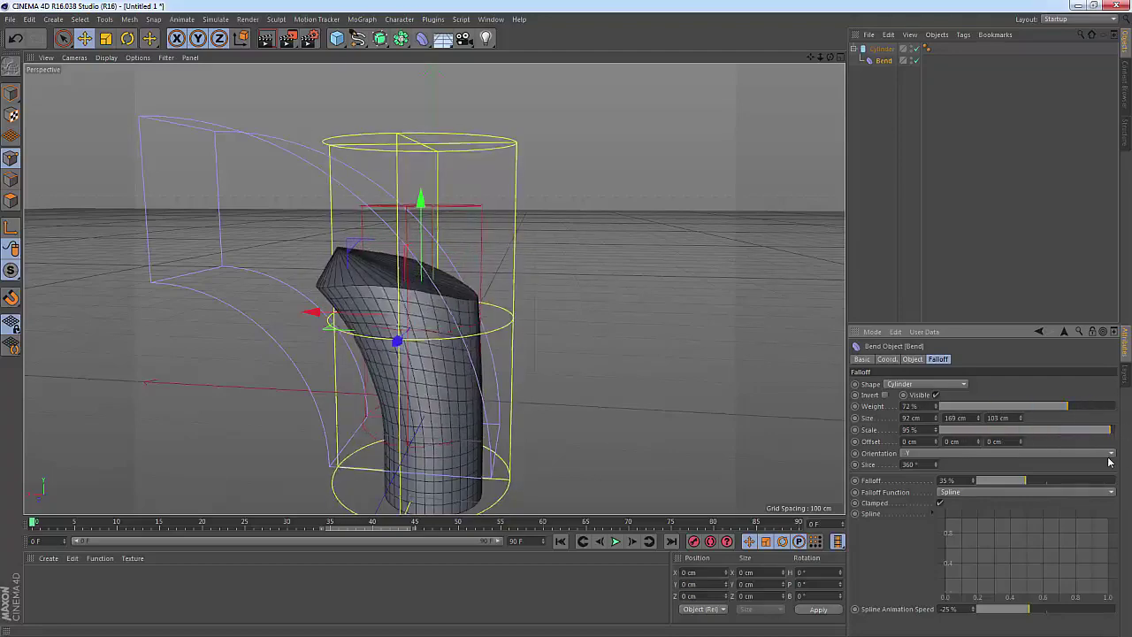
Set falloff scale to 95%, keep -Y orientation, and give it a 180° slice.
click(1018, 453)
click(988, 458)
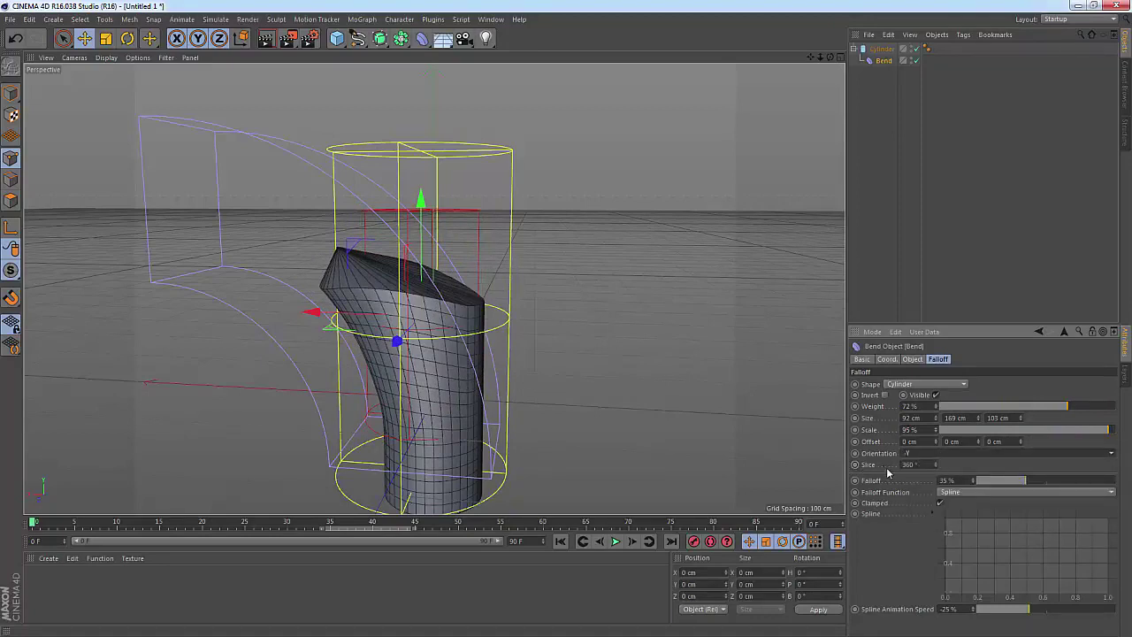
click(935, 466)
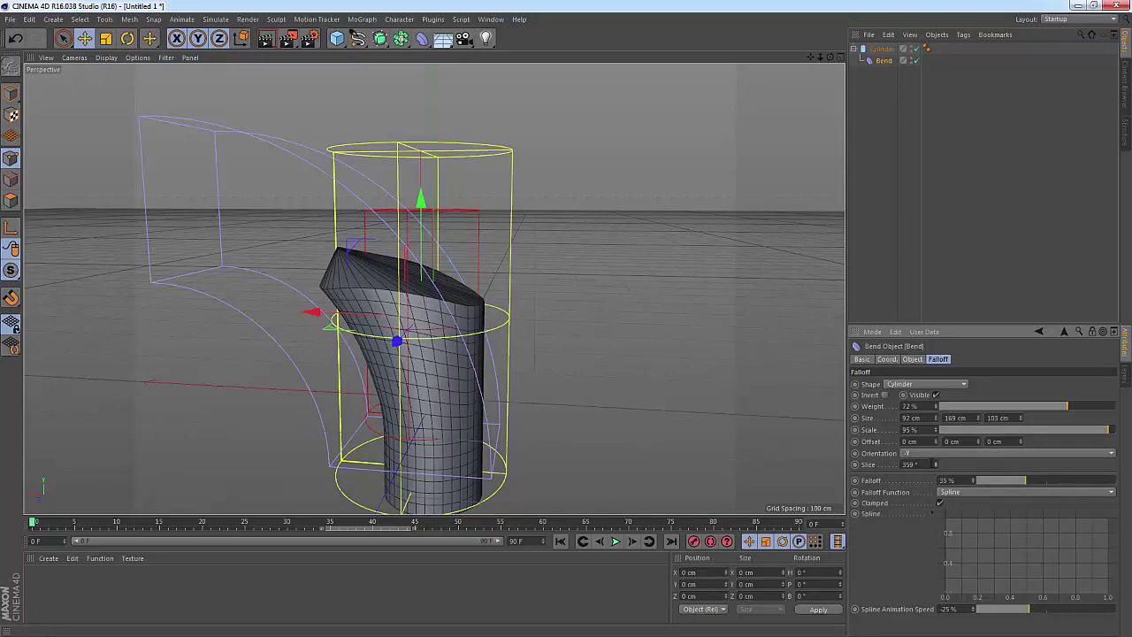
text(180)
key(Return)
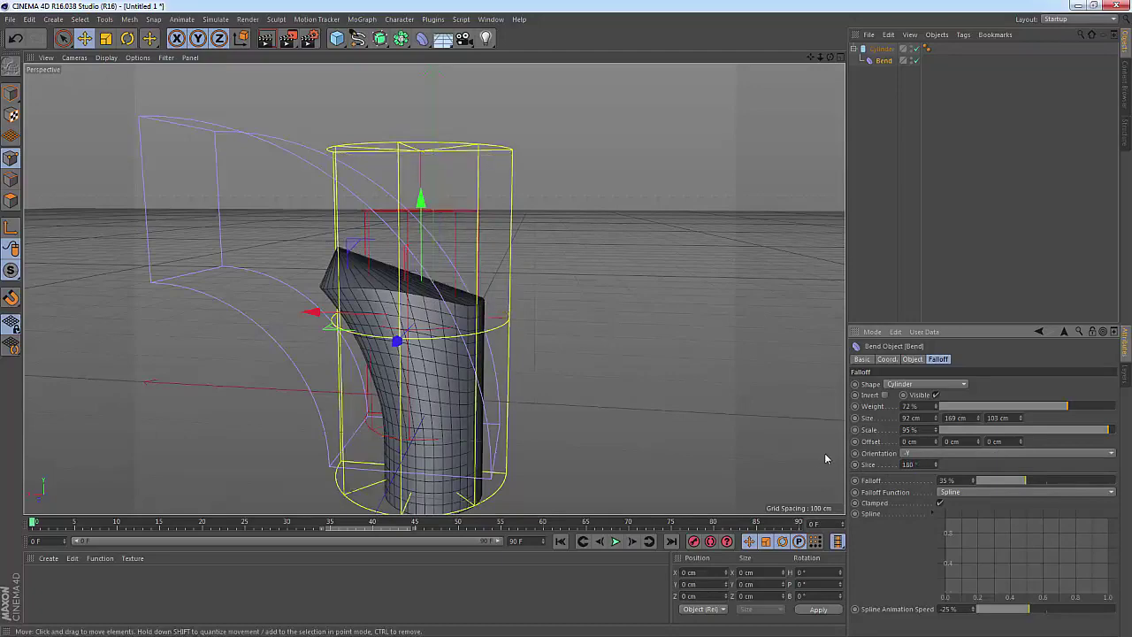
mouse_move(666, 434)
alt+mouse_down()
mouse_move(485, 461)
mouse_move(521, 478)
mouse_move(477, 459)
alt+mouse_up()
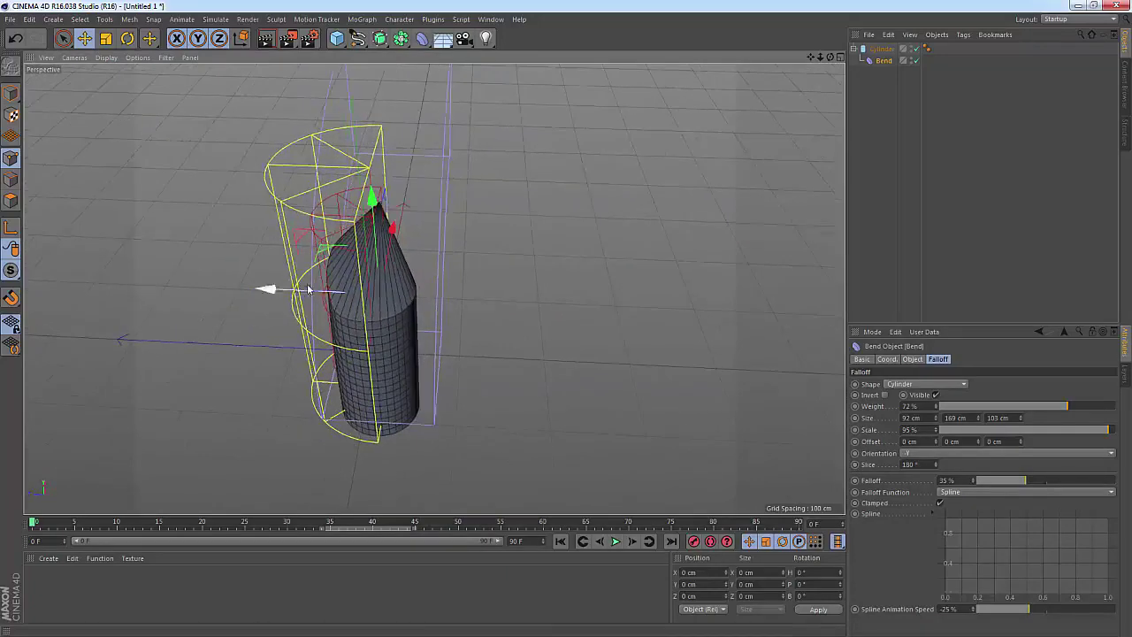
Nudge the bend along X and change its falloff shape from Cylinder to Infinite.
mouse_move(303, 295)
mouse_down()
mouse_move(336, 306)
mouse_move(296, 306)
mouse_up()
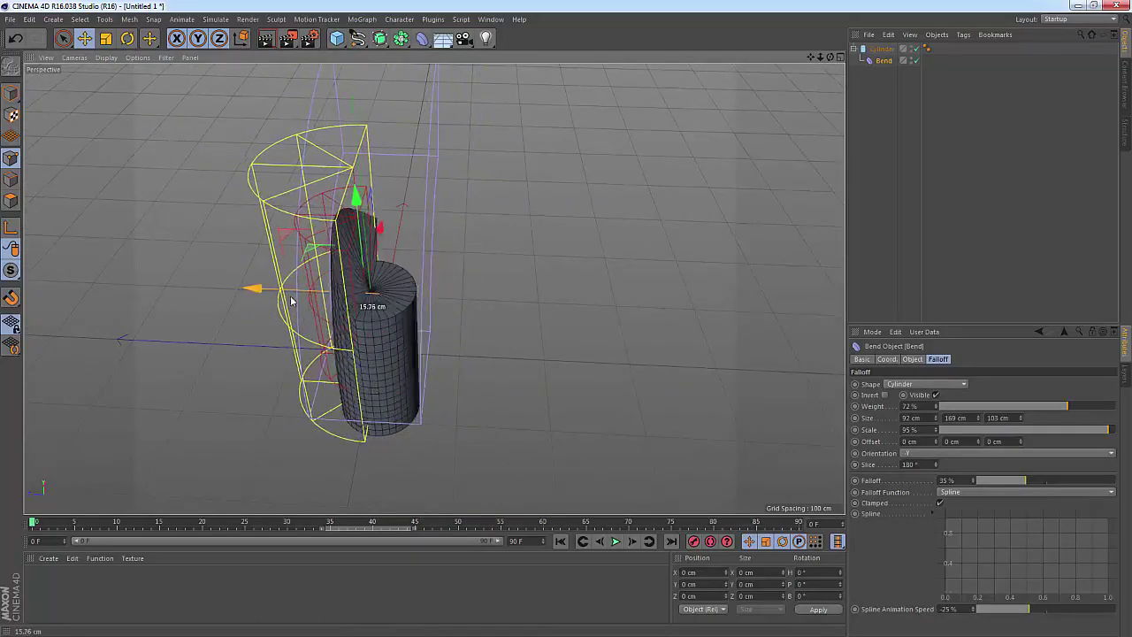
mouse_move(487, 328)
alt+mouse_down()
mouse_move(318, 276)
mouse_move(163, 246)
mouse_move(100, 247)
mouse_move(200, 240)
mouse_move(498, 295)
mouse_move(551, 278)
mouse_move(710, 290)
alt+mouse_up()
click(936, 385)
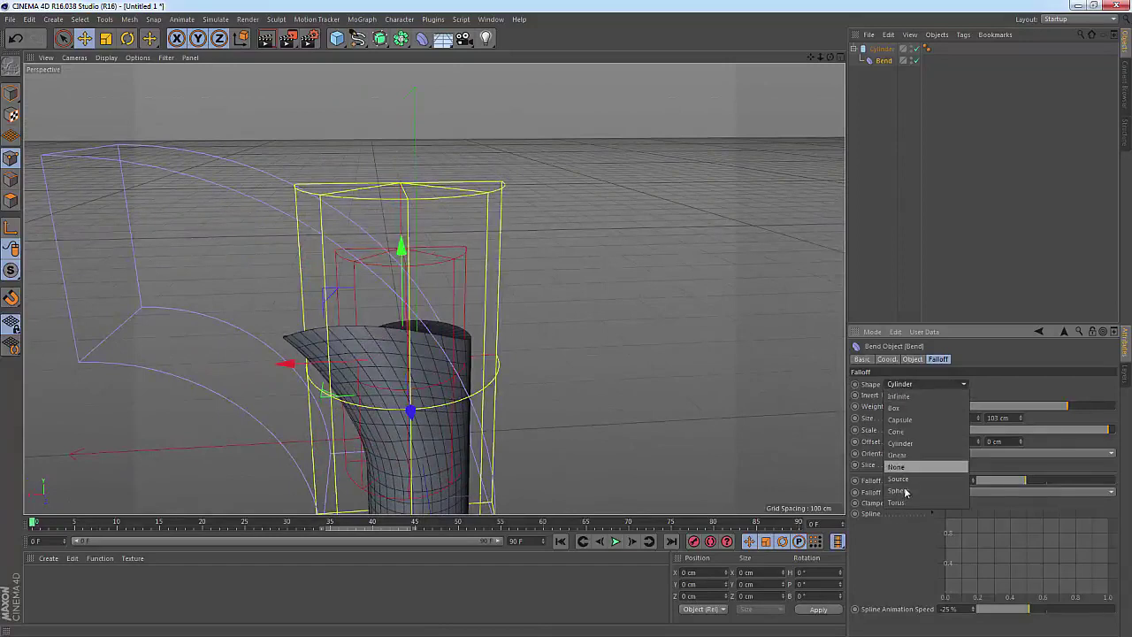
click(899, 396)
mouse_move(460, 353)
alt+mouse_down()
mouse_move(542, 354)
mouse_move(555, 381)
mouse_move(566, 376)
alt+mouse_up()
click(871, 51)
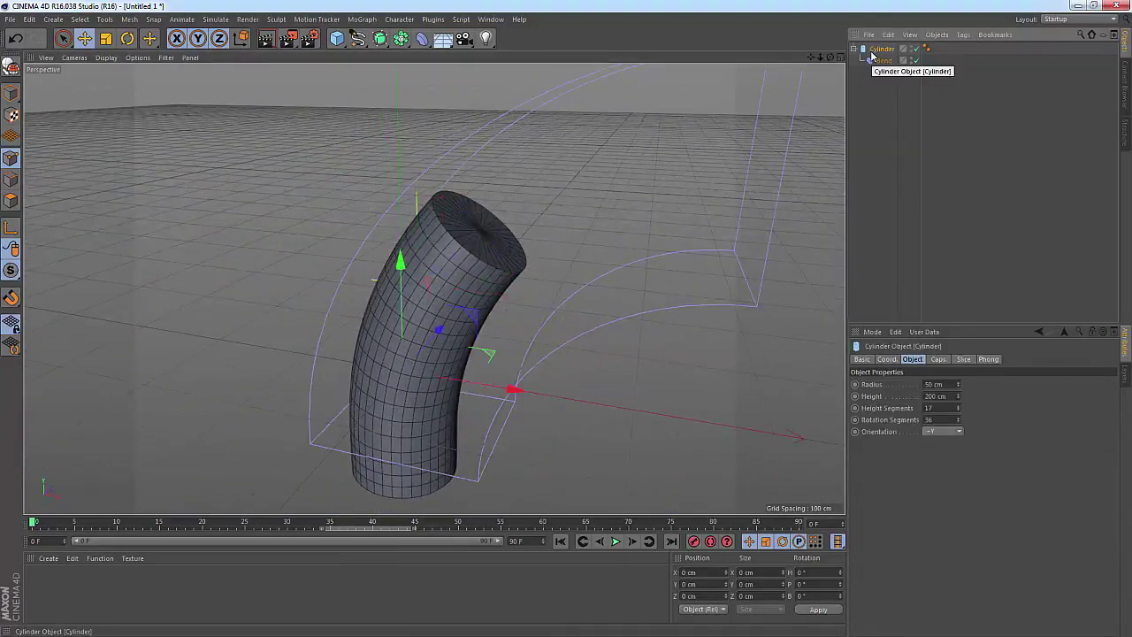
Set the Bend deformer's falloff shape to Box and slide the deformer left along X.
click(881, 60)
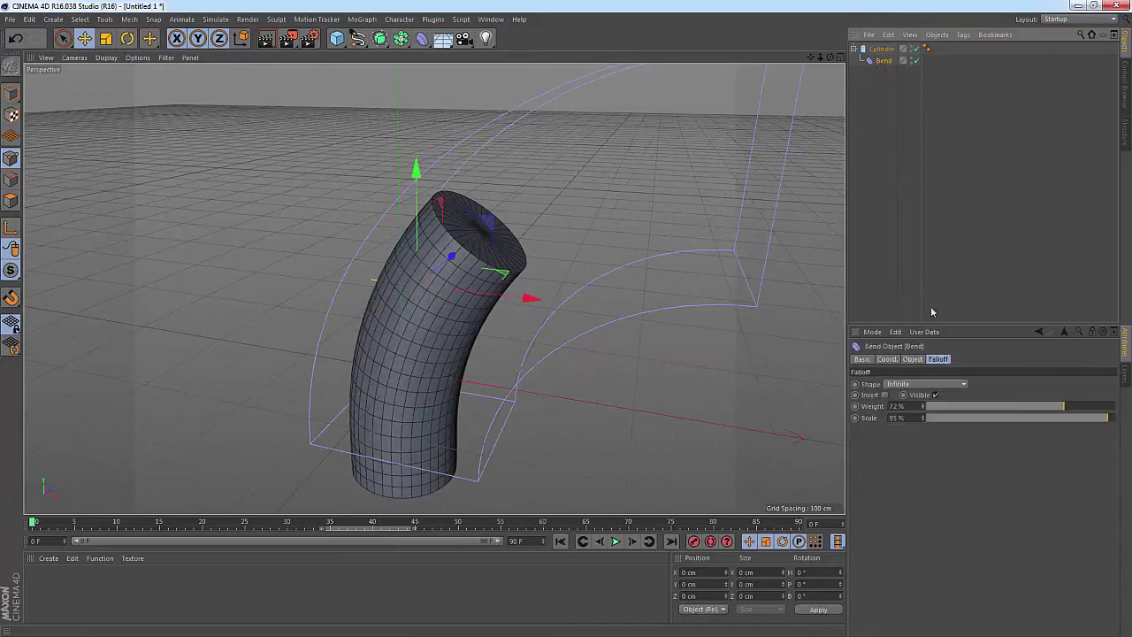
click(928, 388)
click(928, 389)
click(912, 359)
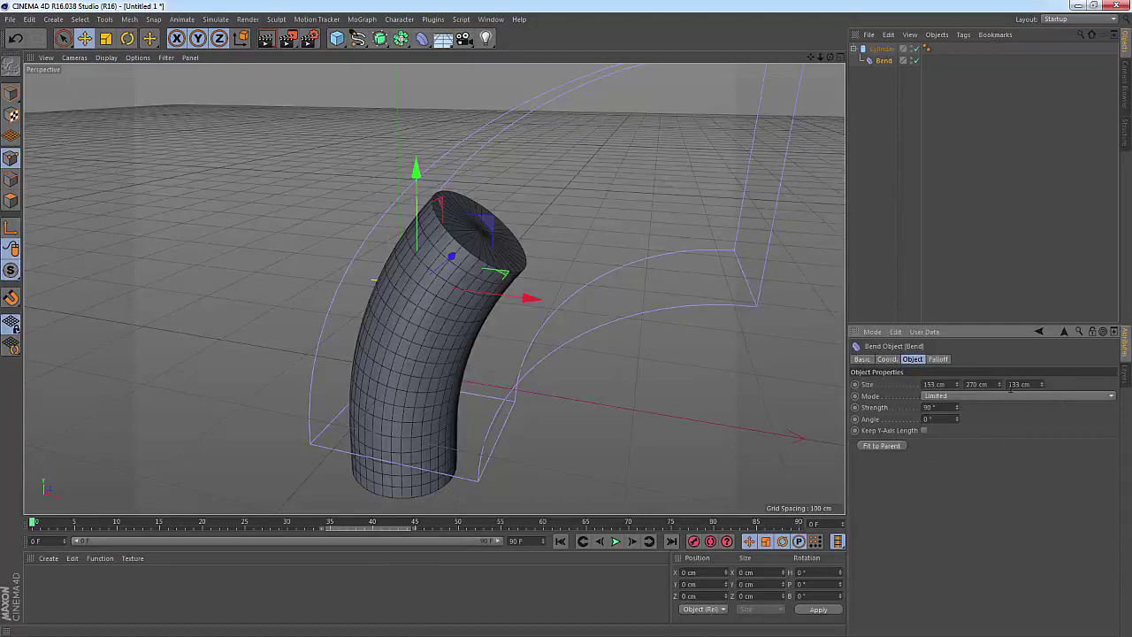
click(939, 360)
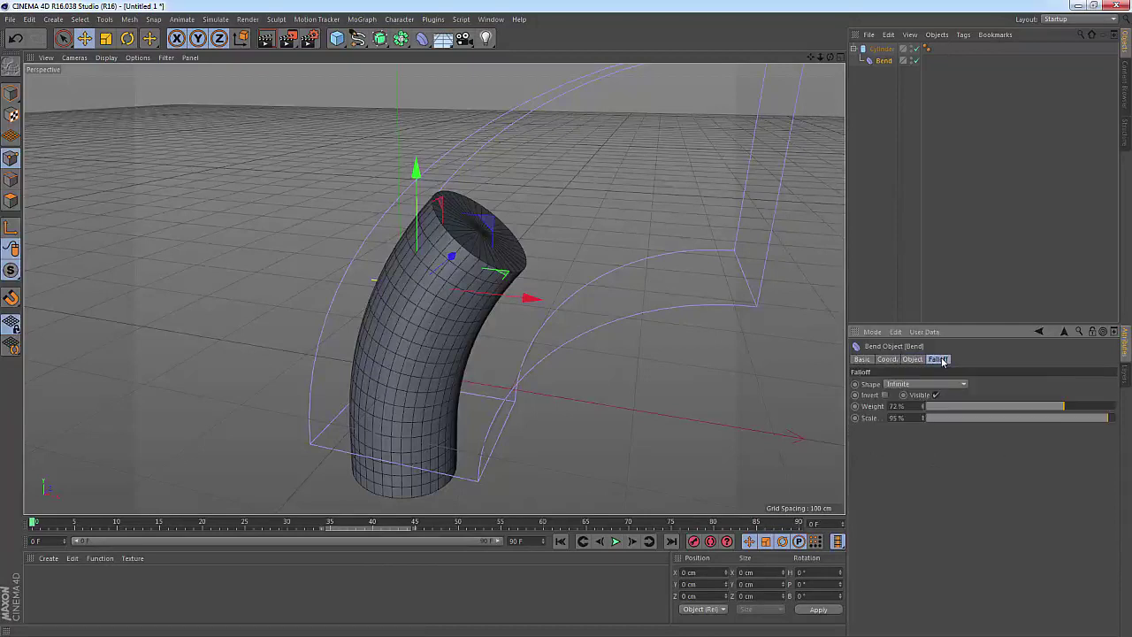
click(925, 385)
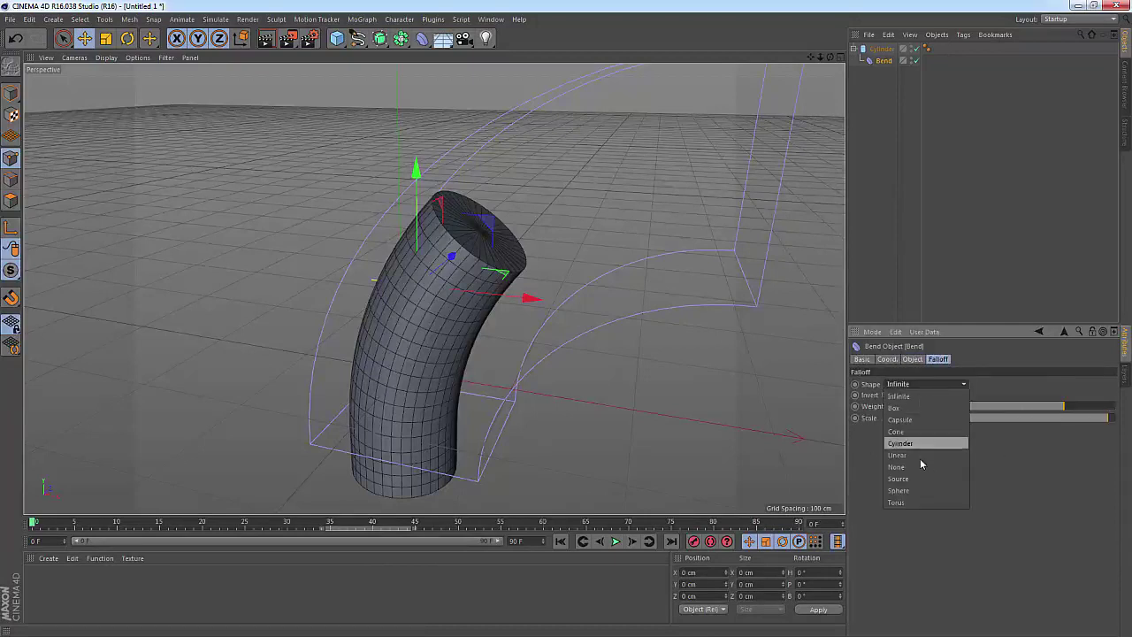
click(910, 408)
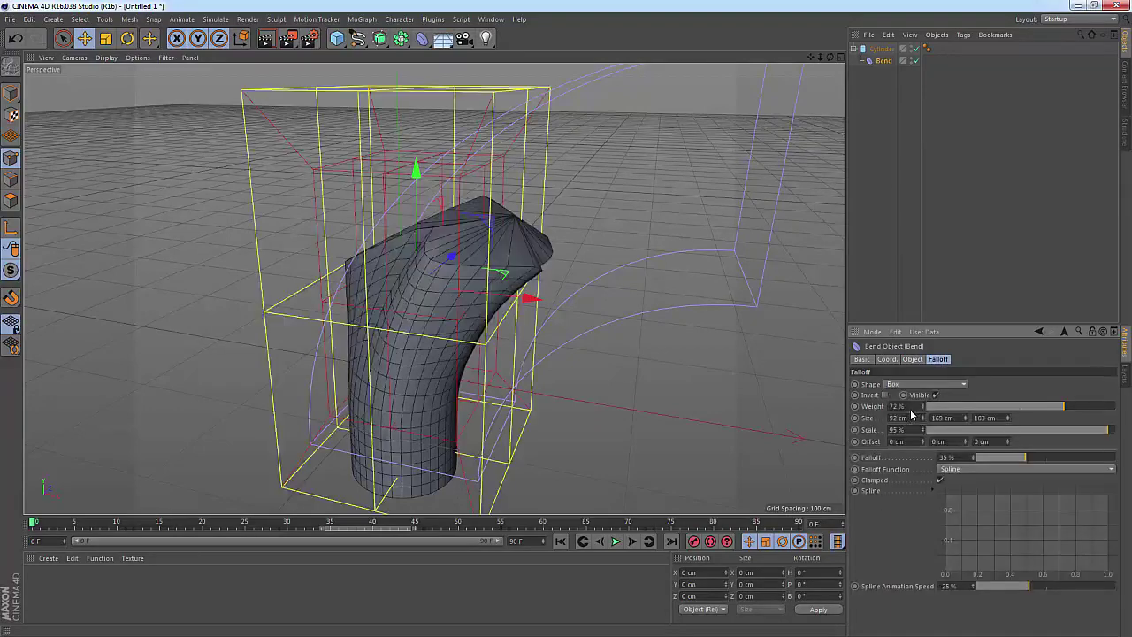
mouse_move(653, 350)
alt+mouse_down()
mouse_move(758, 454)
mouse_move(679, 424)
alt+mouse_up()
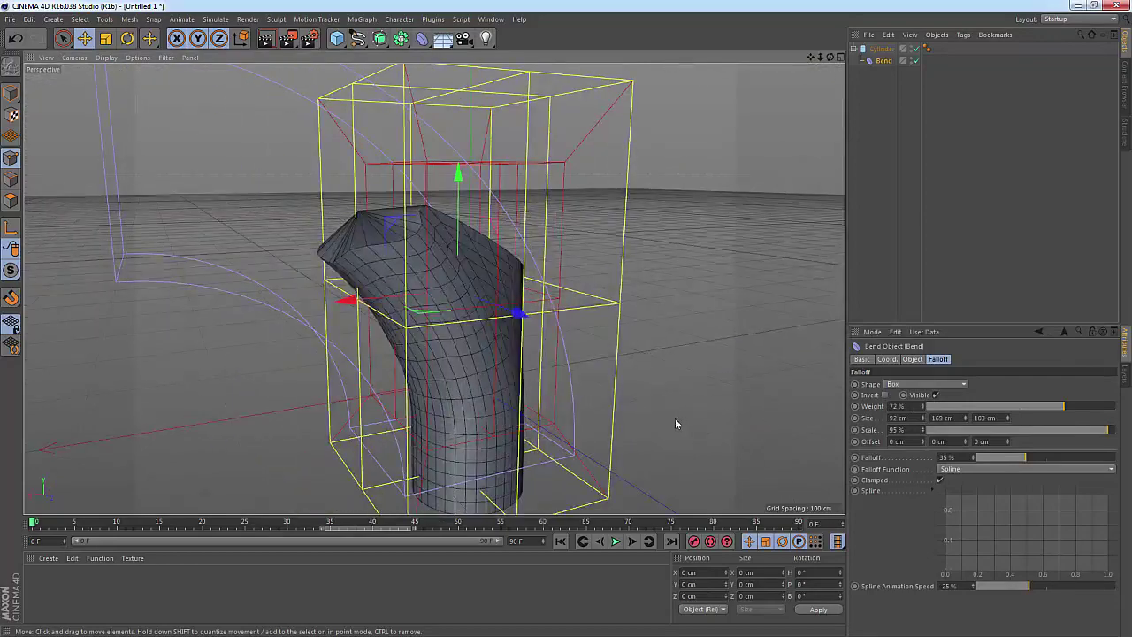
mouse_move(346, 298)
mouse_down()
mouse_move(235, 292)
mouse_move(379, 342)
mouse_move(455, 351)
mouse_move(669, 255)
mouse_move(786, 290)
mouse_move(619, 316)
mouse_move(526, 297)
mouse_move(180, 283)
mouse_move(200, 277)
mouse_up()
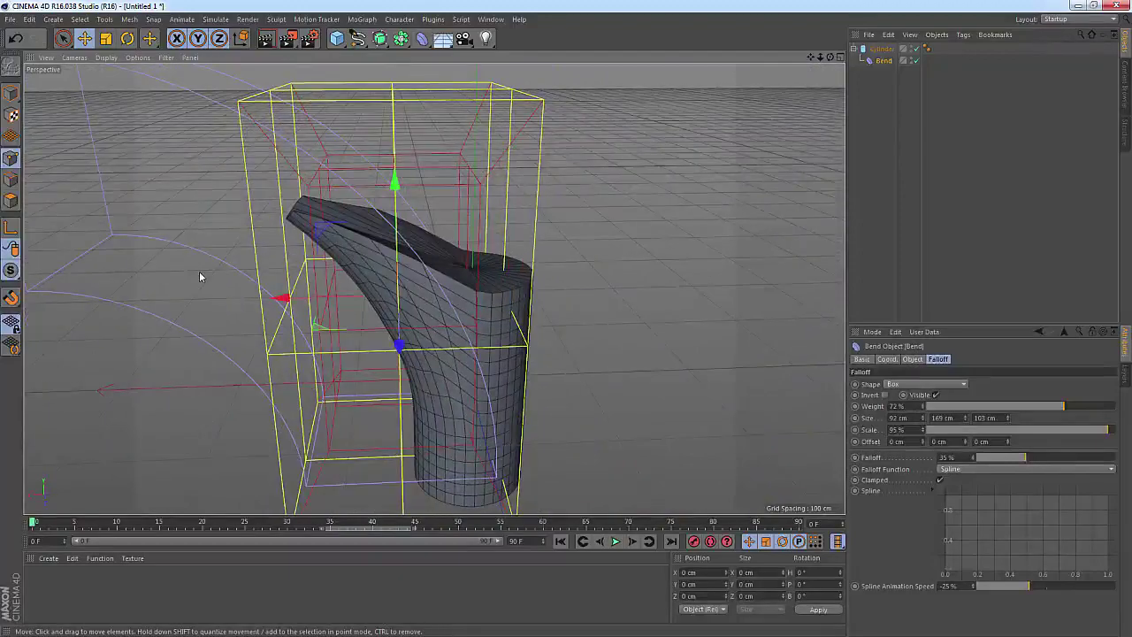
Remove the cylinder and its Bend deformer from the scene.
alt+drag(316, 242, 594, 241)
alt+drag(470, 286, 371, 324)
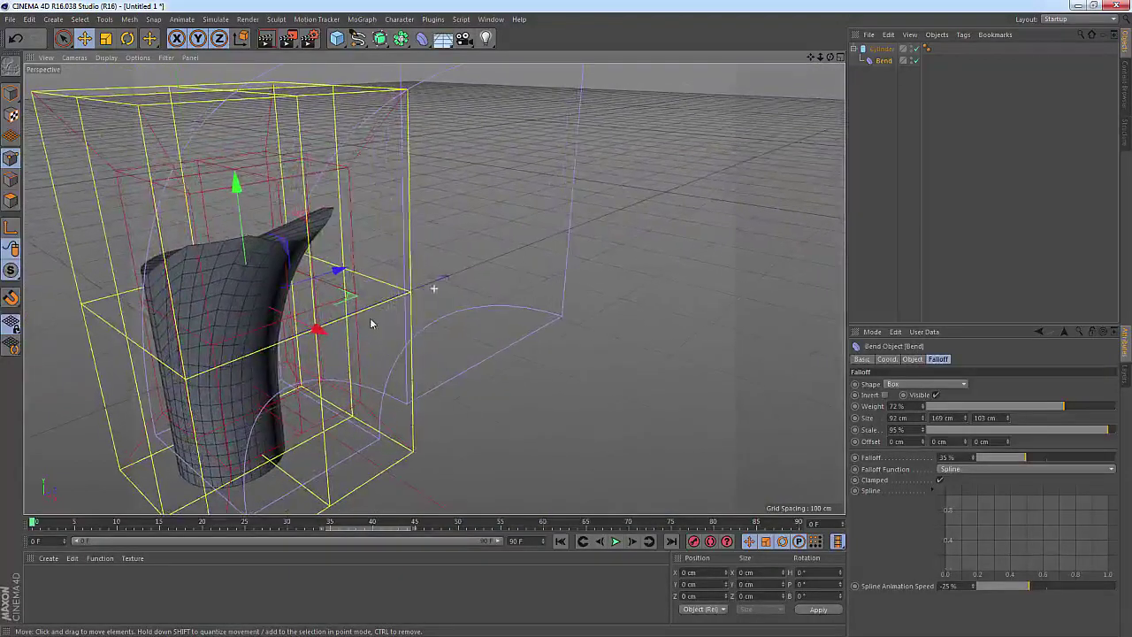
key(ctrl+z)
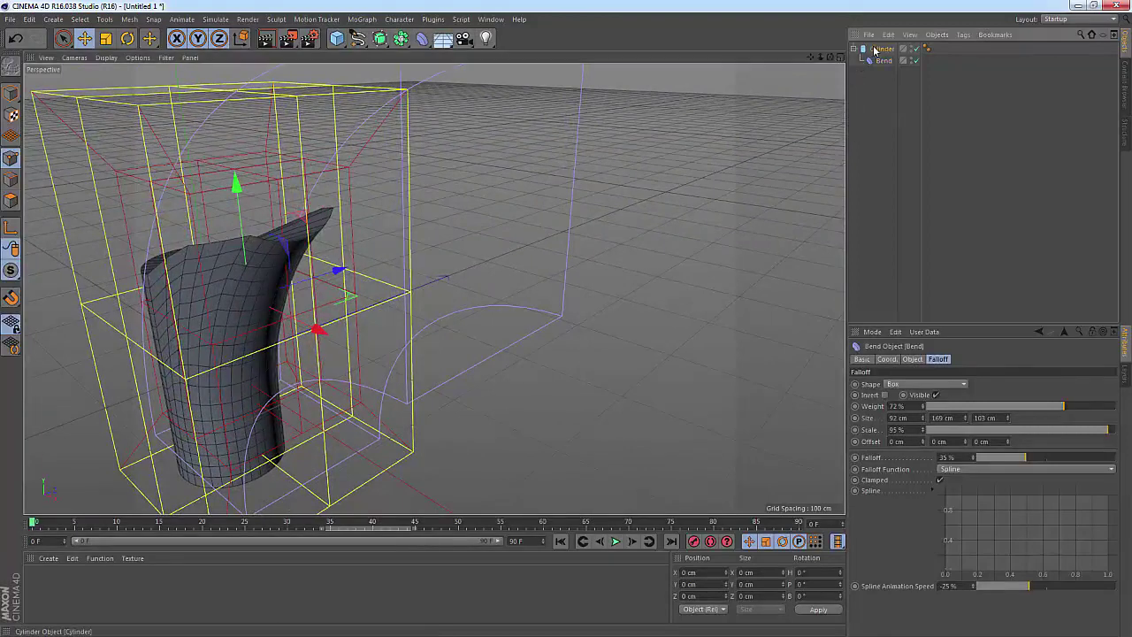
key(ctrl+z)
key(ctrl+z)
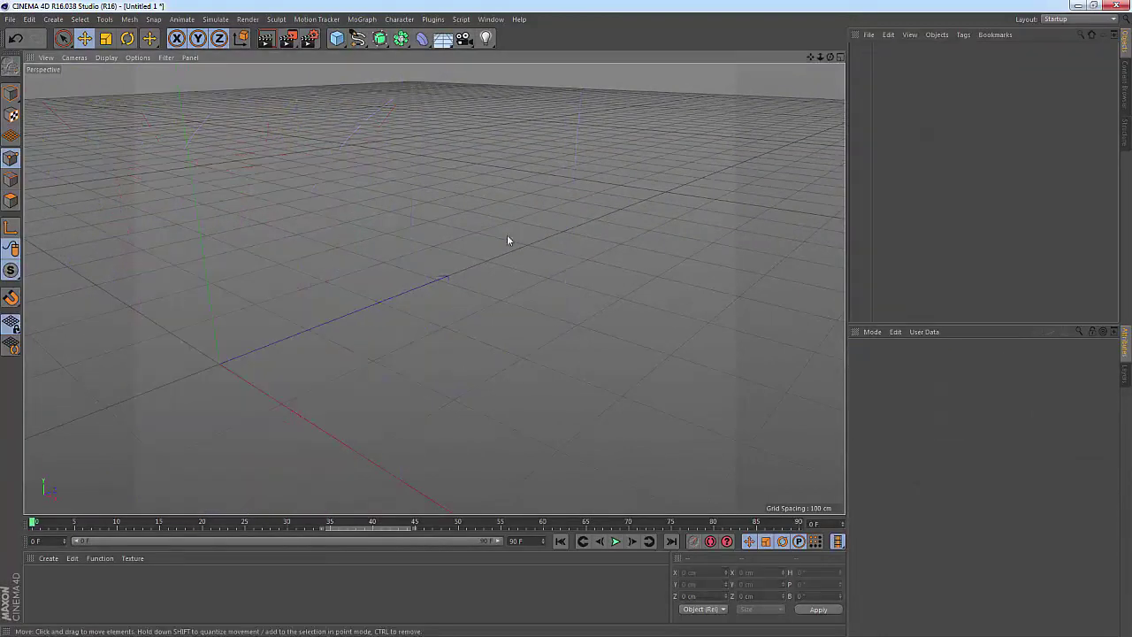
Add a 200 cm Cube and set its segments to 35 × 60 × 32 in X, Y, Z.
alt+drag(507, 237, 572, 213)
click(421, 38)
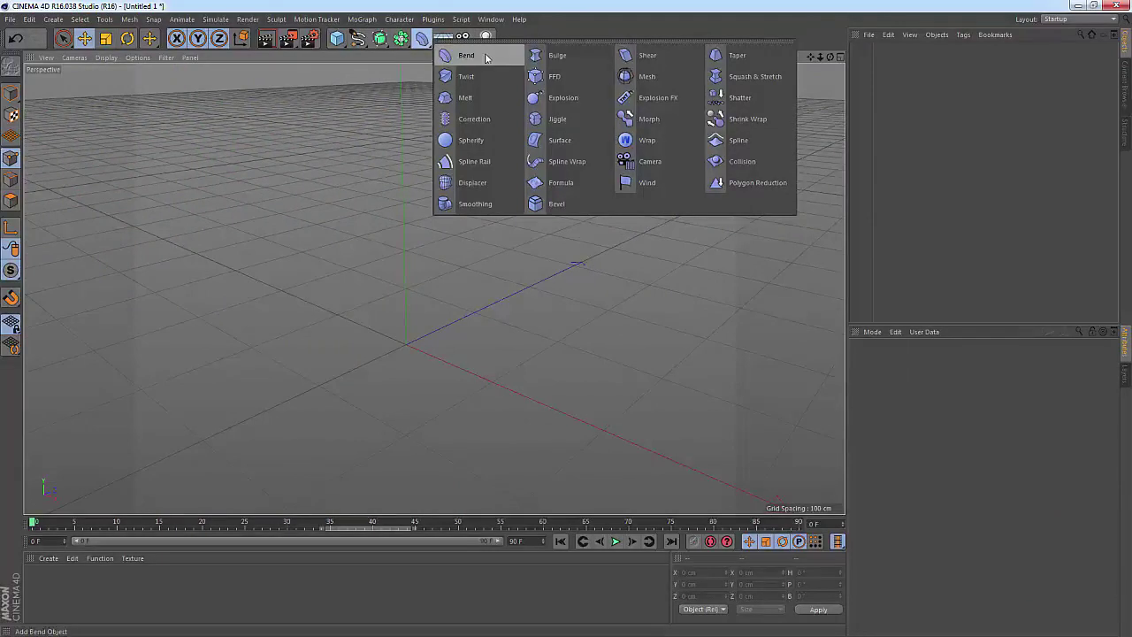
click(570, 11)
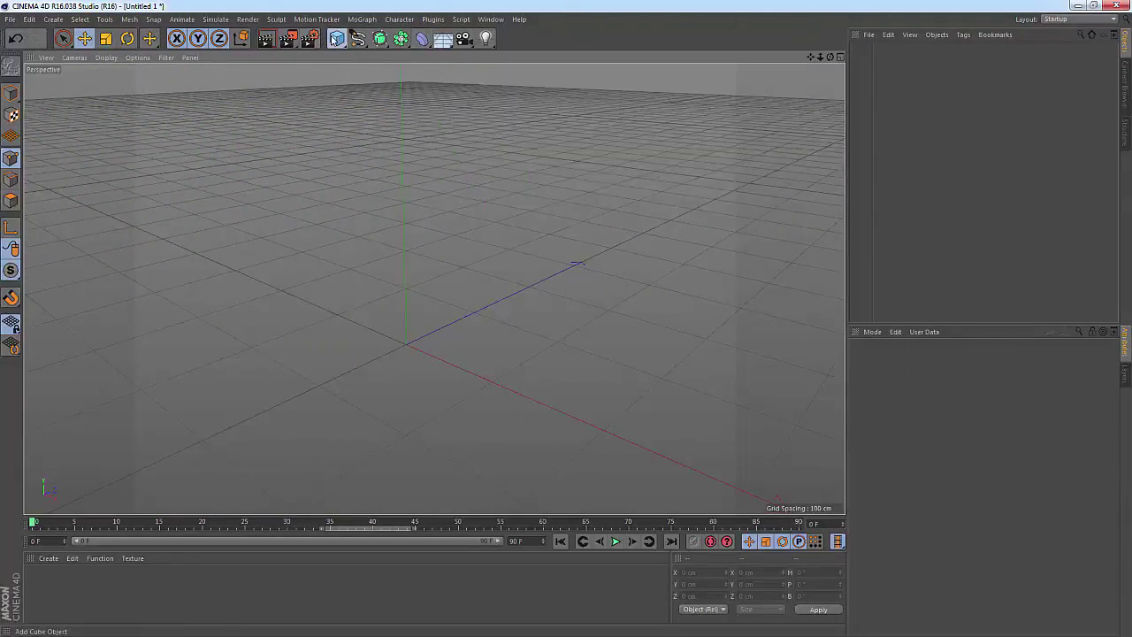
click(334, 39)
click(366, 55)
scroll(710, 467, up, 3)
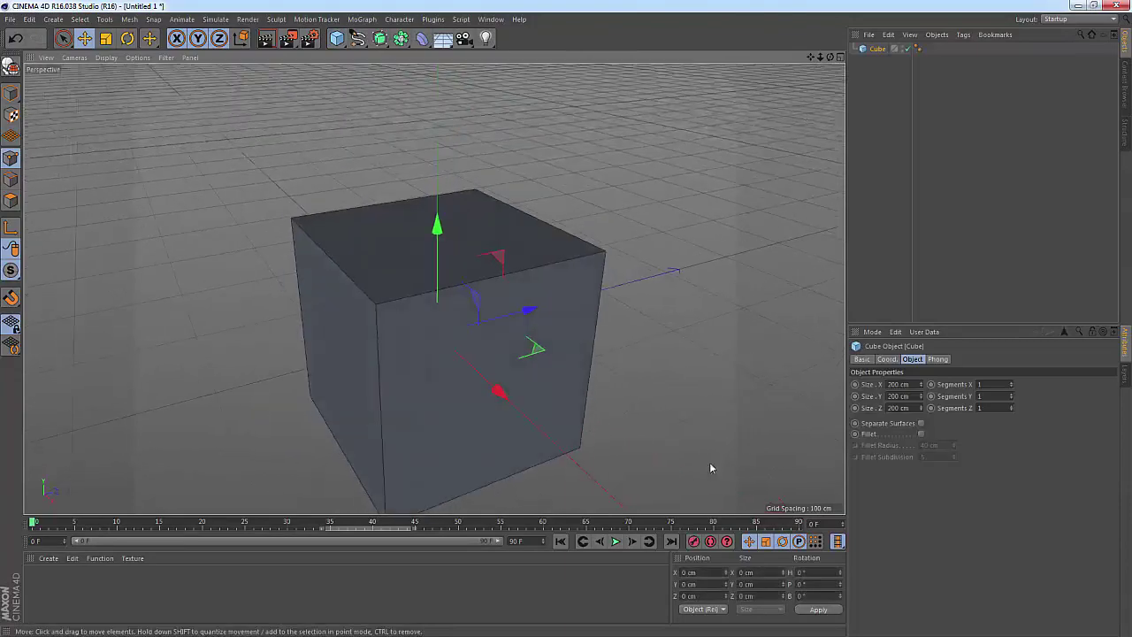
alt+middle_drag(710, 468, 660, 389)
drag(1013, 385, 1011, 408)
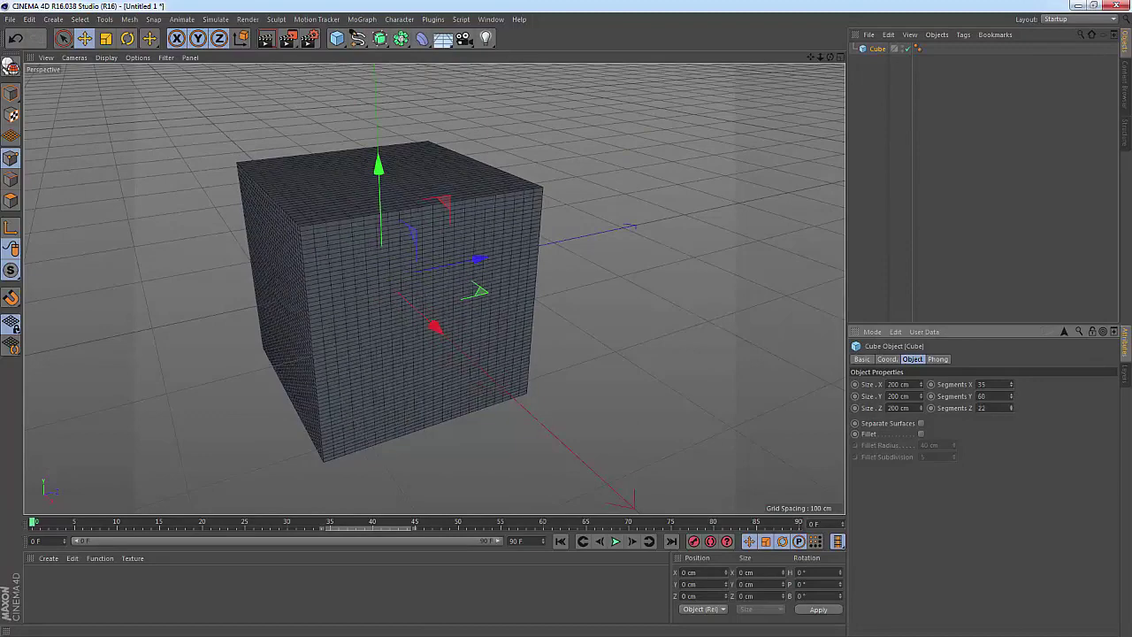
mouse_move(541, 385)
alt+mouse_down()
mouse_move(578, 361)
mouse_move(434, 348)
alt+mouse_up()
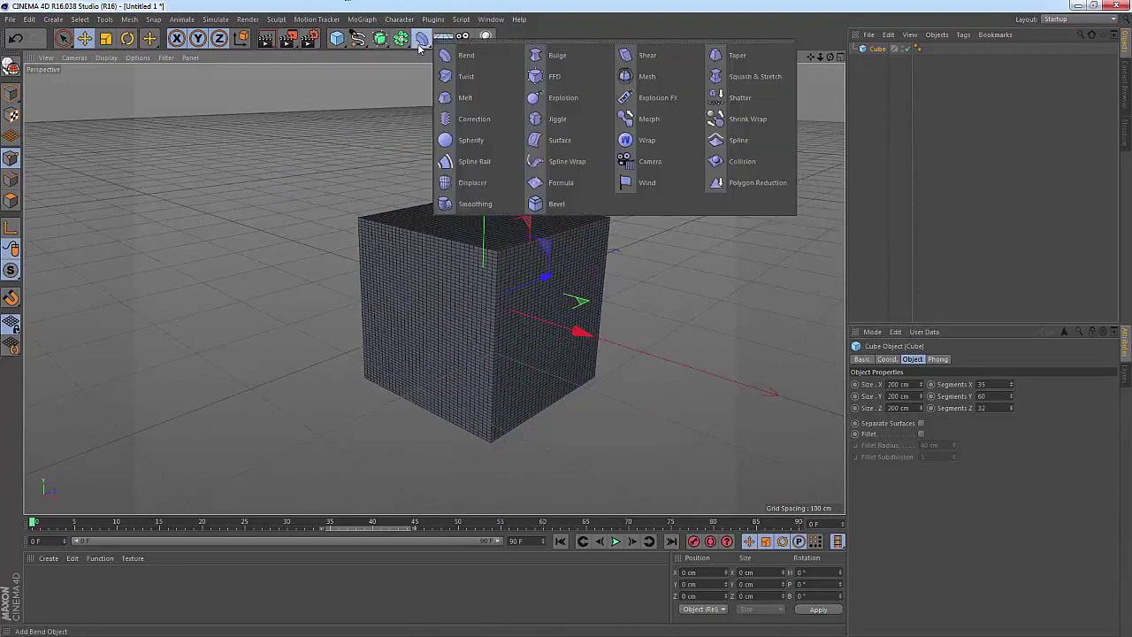
Add a Bulge deformer as the Cube's child and set its Strength to -80%.
drag(419, 44, 548, 58)
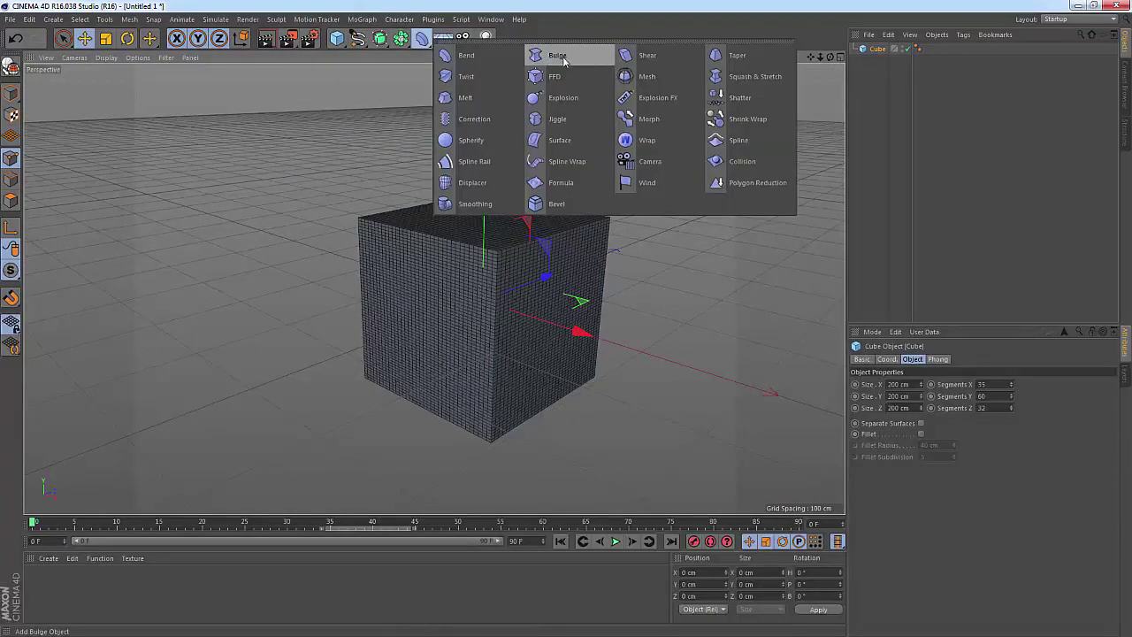
click(574, 65)
drag(889, 57, 880, 64)
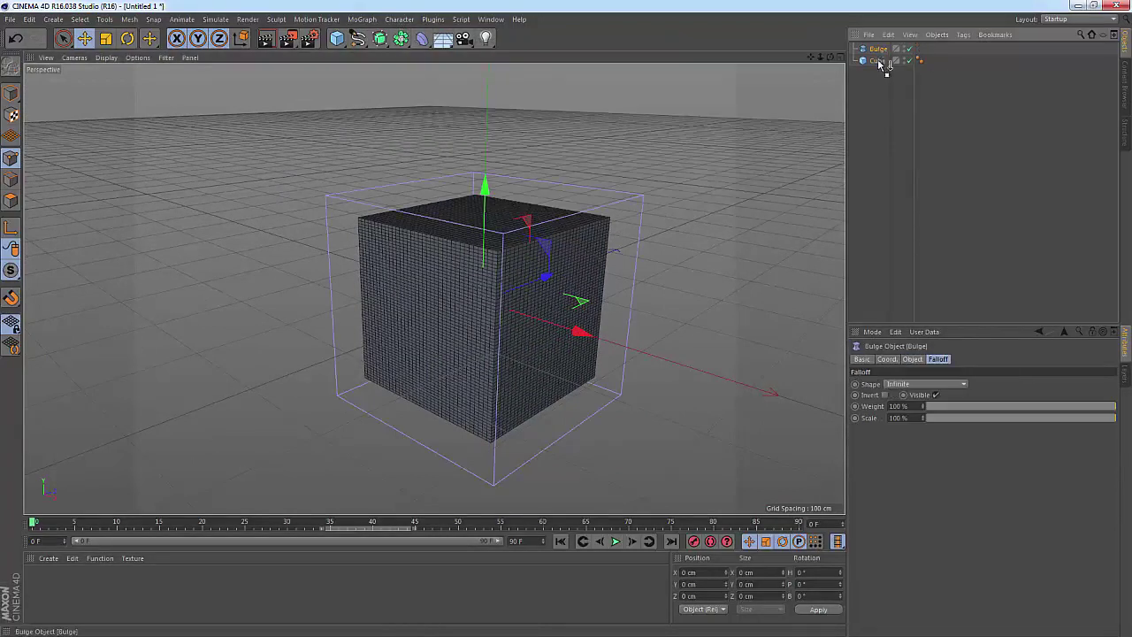
alt+drag(615, 254, 613, 262)
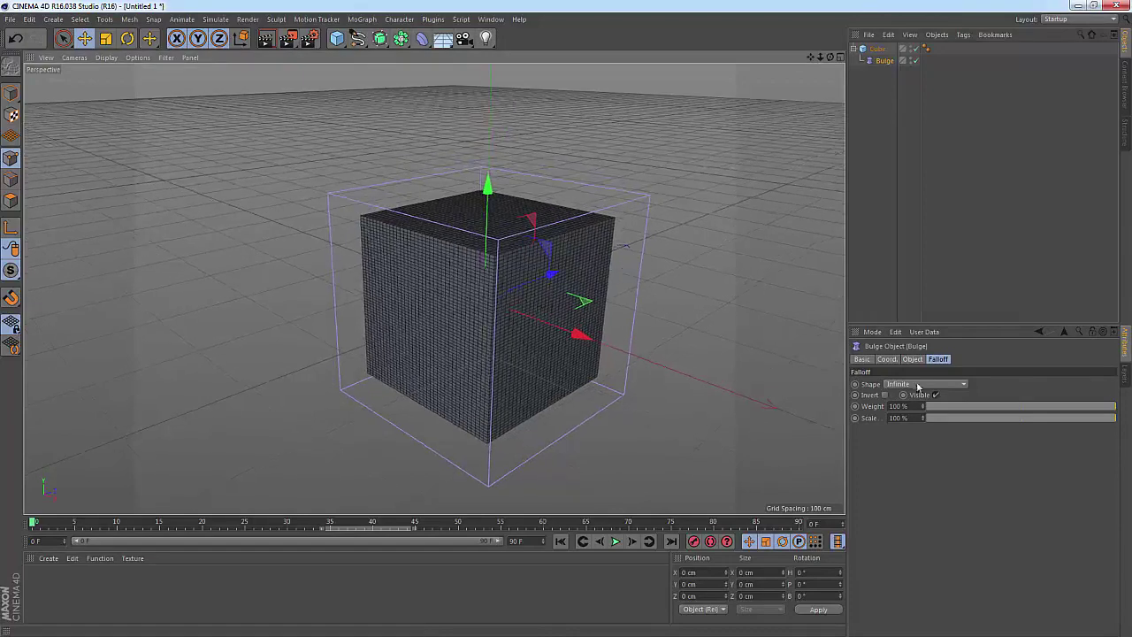
drag(1036, 406, 1021, 408)
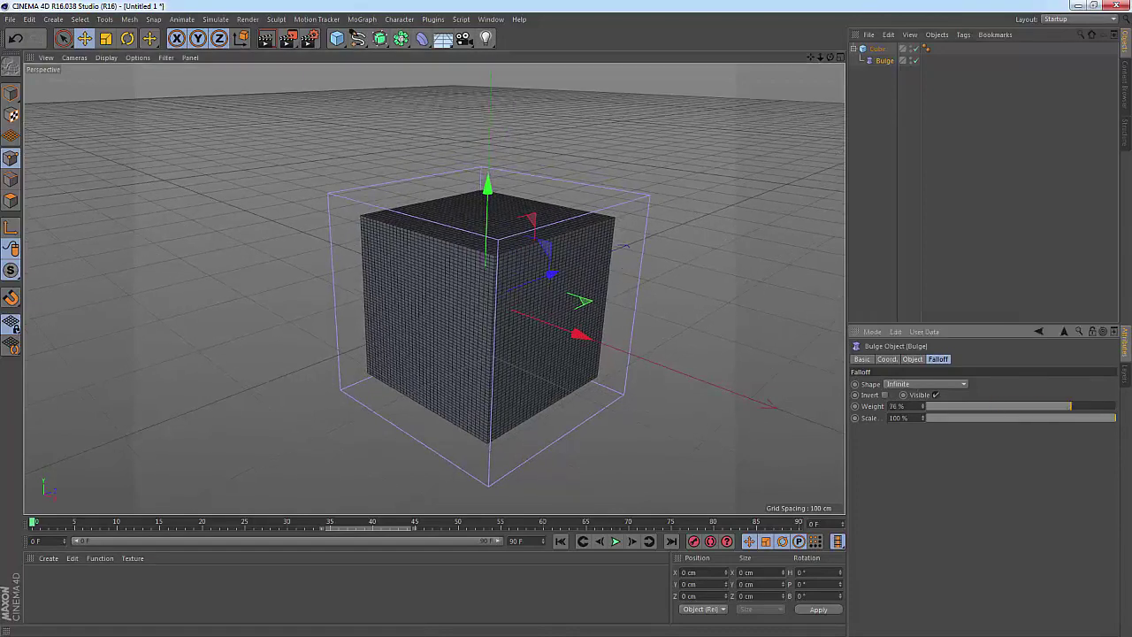
click(913, 358)
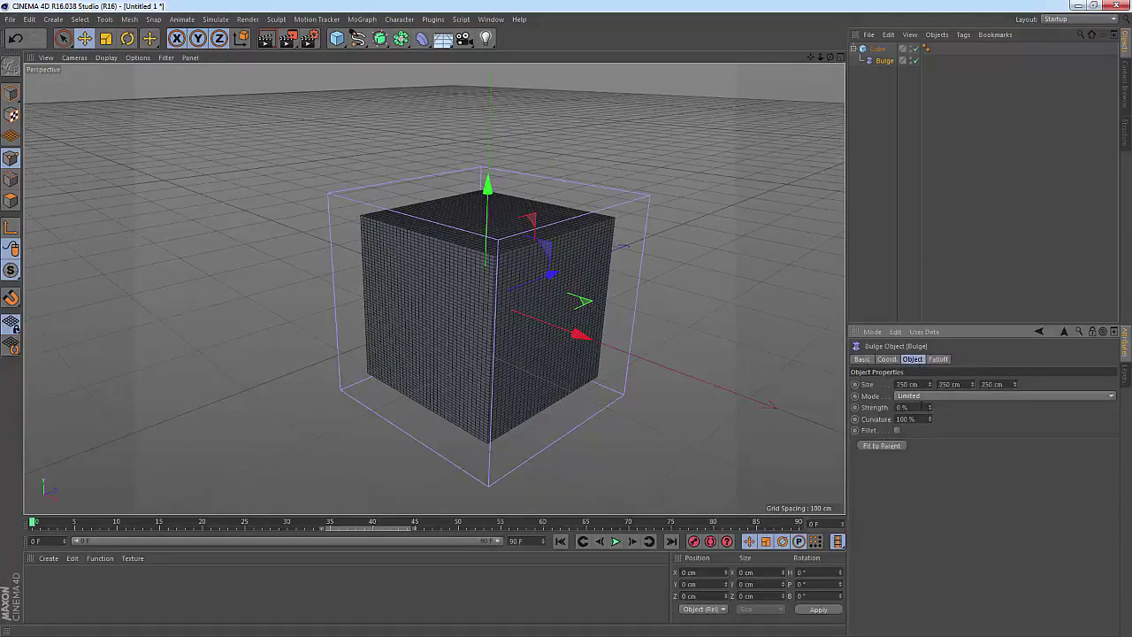
mouse_move(930, 408)
mouse_down()
mouse_move(930, 389)
mouse_move(929, 425)
mouse_up()
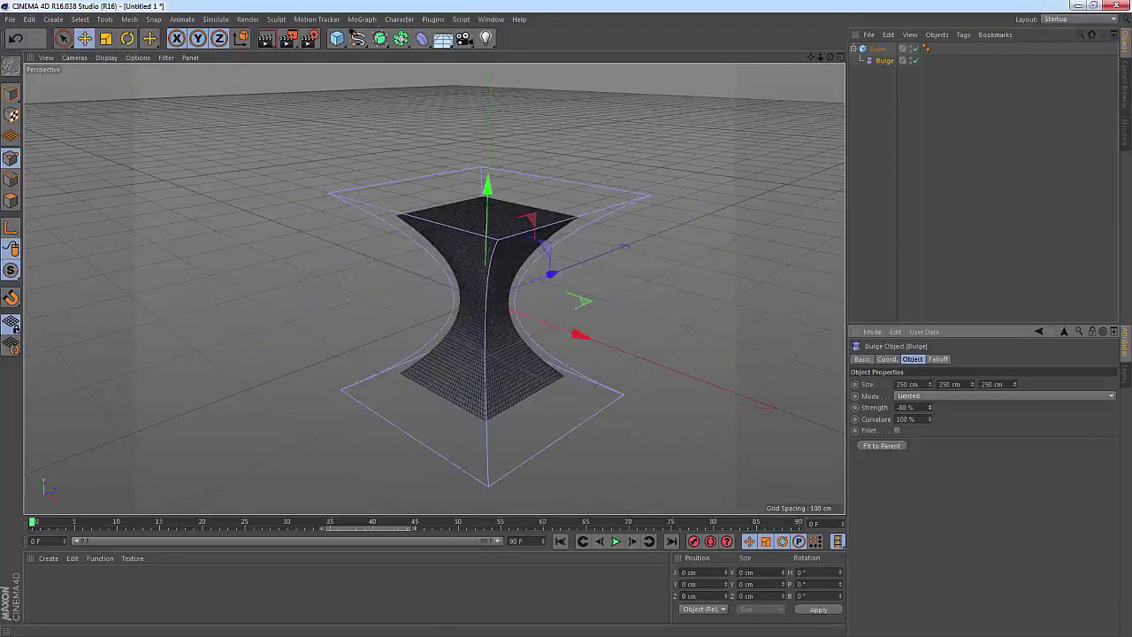
mouse_move(470, 214)
mouse_down()
mouse_move(474, 185)
mouse_move(472, 230)
mouse_move(482, 70)
mouse_move(490, 114)
mouse_move(469, 272)
mouse_move(478, 212)
mouse_up()
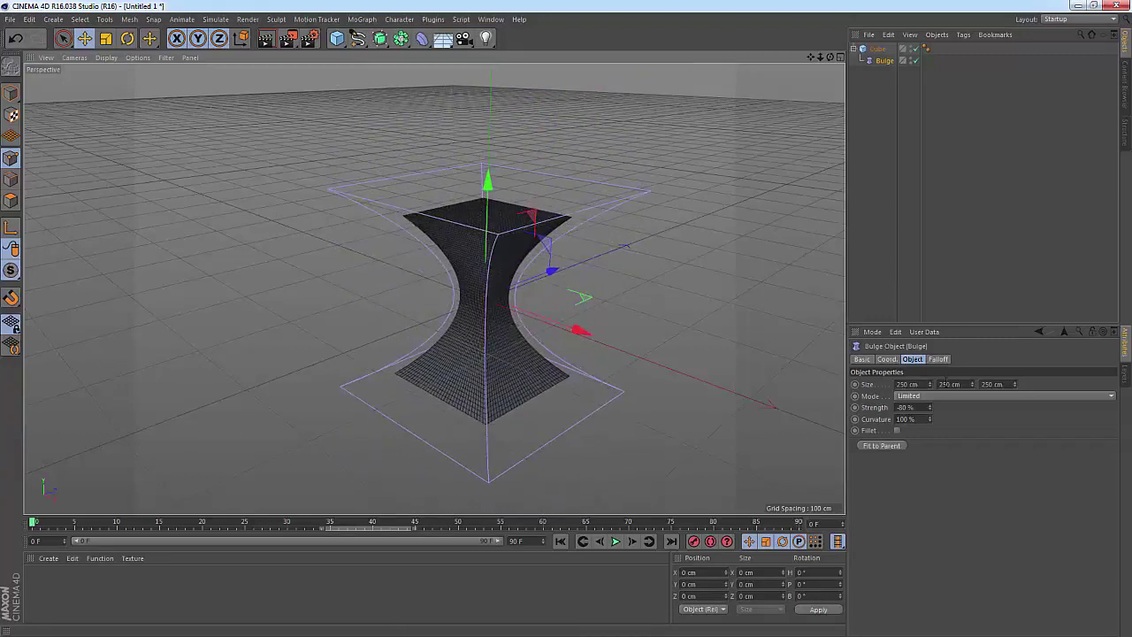
Keep Bulge mode Limited, set Curvature to 163%, and leave the falloff Infinite.
click(922, 397)
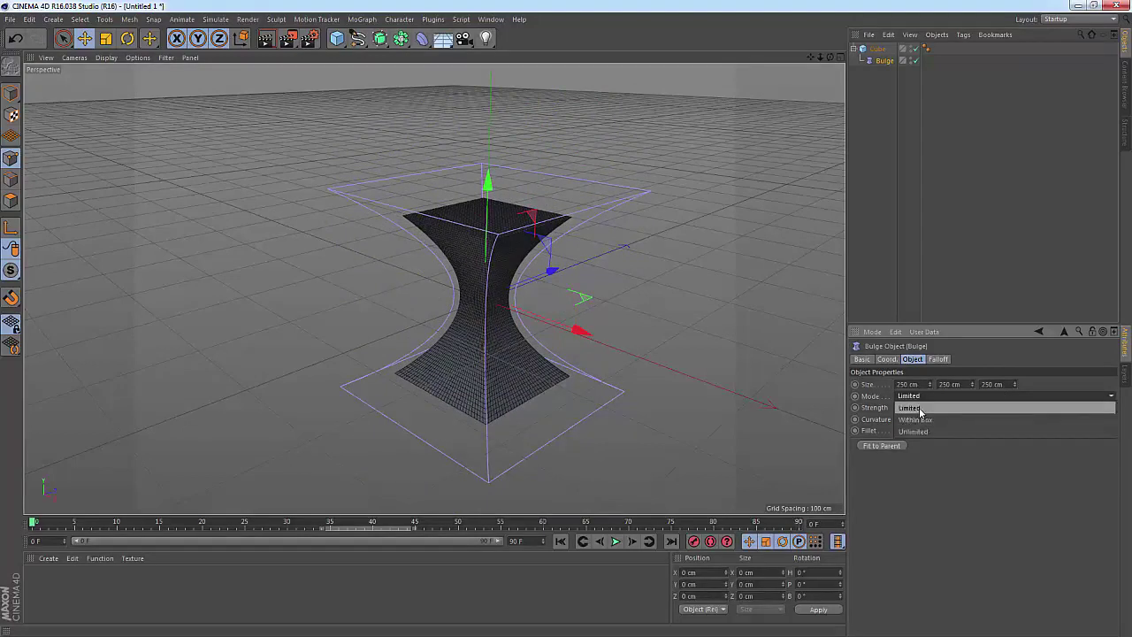
click(920, 408)
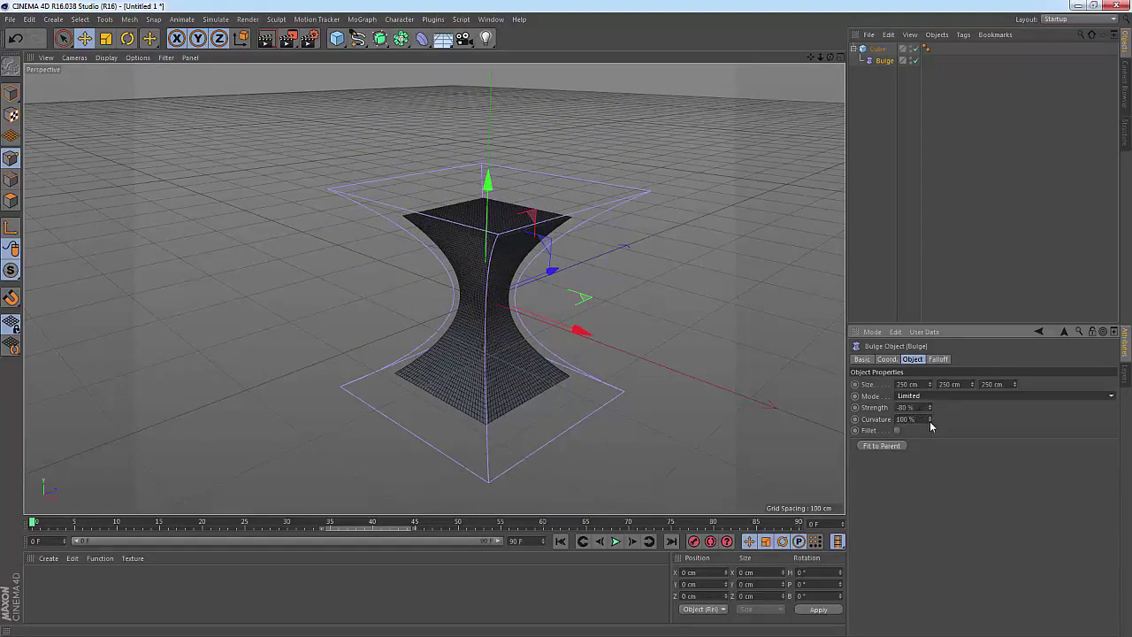
mouse_move(929, 421)
mouse_down()
mouse_move(930, 402)
mouse_move(929, 435)
mouse_move(929, 389)
mouse_move(929, 442)
mouse_move(929, 412)
mouse_up()
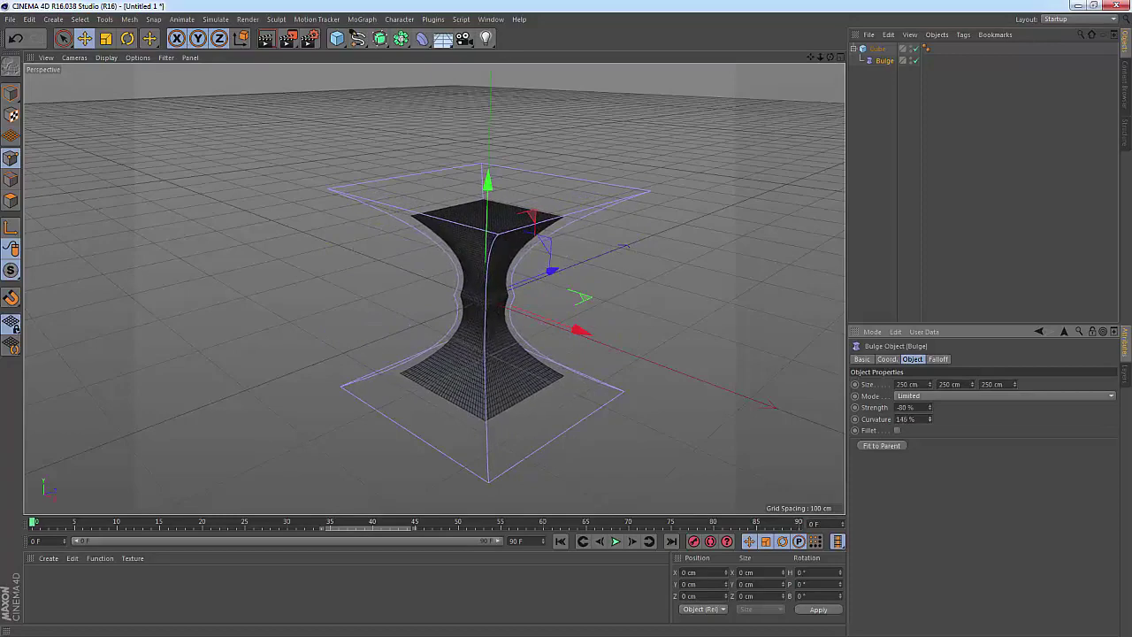
alt+drag(460, 400, 556, 422)
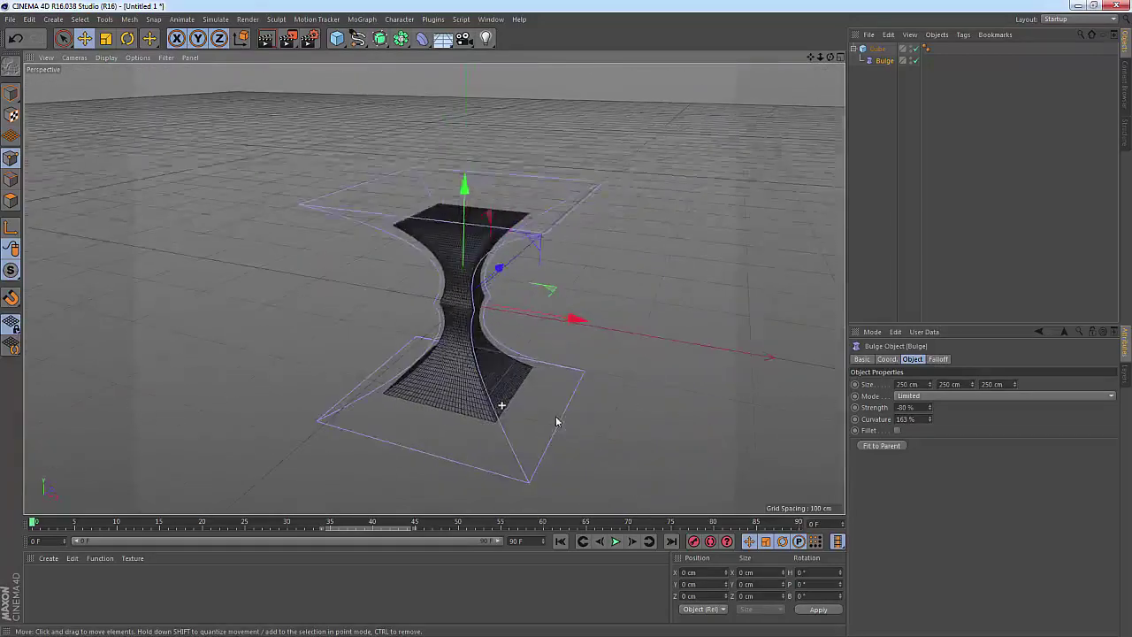
click(937, 359)
click(939, 384)
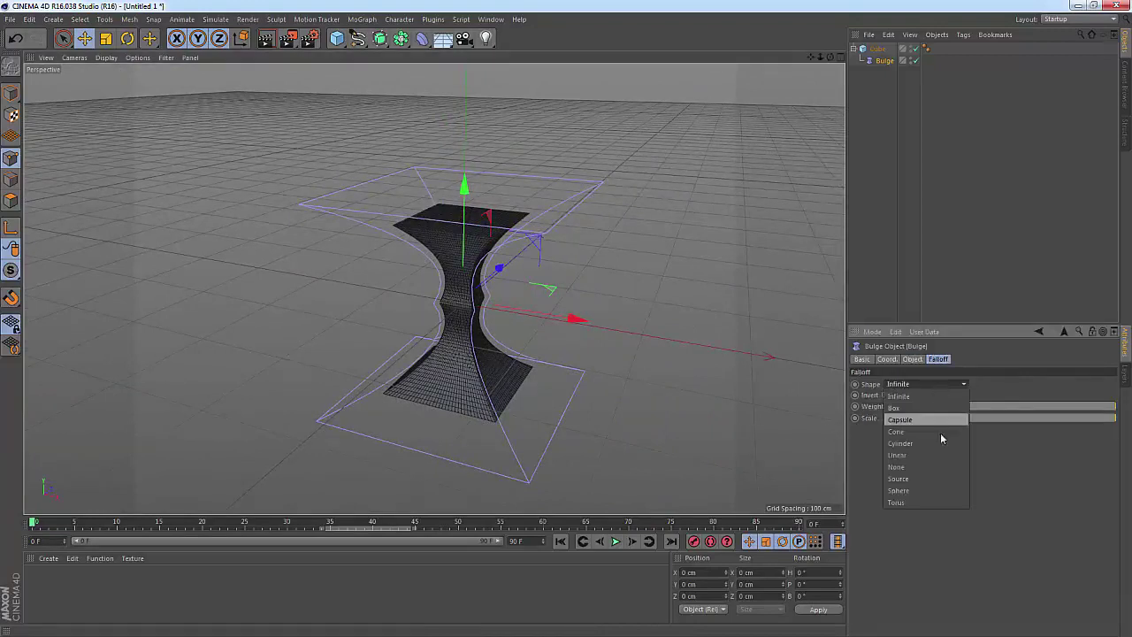
click(909, 399)
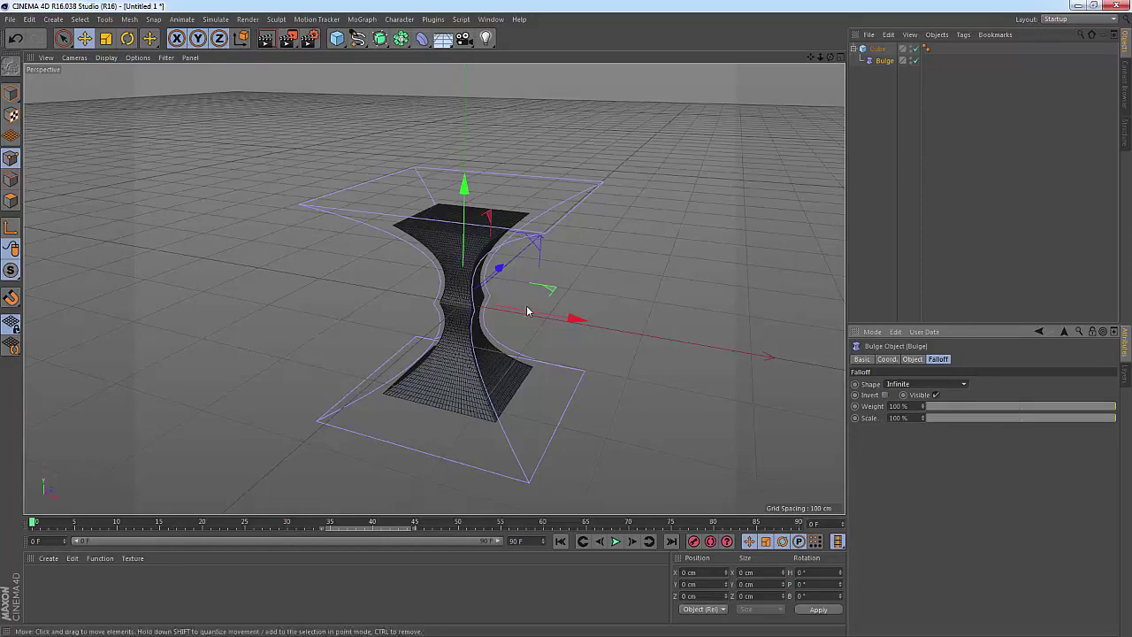
Slide the Bulge deformer along X to shift the cube's pinched waist sideways.
mouse_move(526, 310)
mouse_down()
mouse_move(327, 221)
mouse_move(350, 283)
mouse_move(637, 334)
mouse_move(34, 257)
mouse_move(266, 303)
mouse_move(353, 257)
mouse_move(346, 278)
mouse_move(318, 288)
mouse_move(317, 270)
mouse_move(391, 269)
mouse_move(328, 316)
mouse_move(118, 316)
mouse_move(144, 292)
mouse_move(212, 319)
mouse_move(404, 321)
mouse_move(635, 275)
mouse_move(808, 313)
mouse_move(380, 310)
mouse_move(442, 385)
mouse_up()
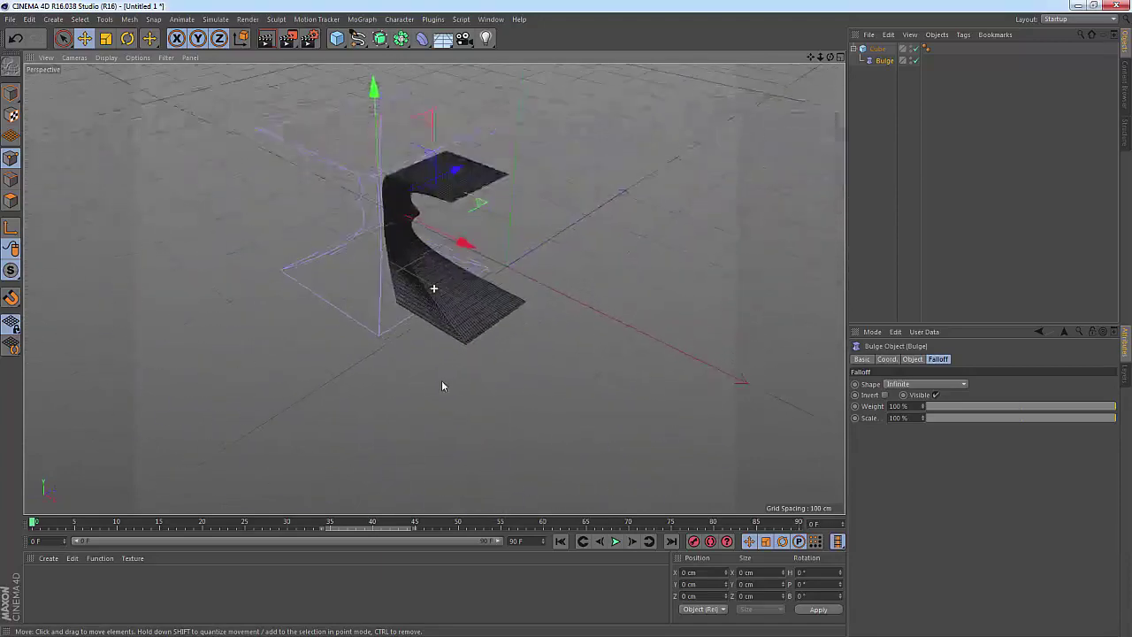
scroll(442, 385, up, 2)
scroll(436, 329, up, 2)
scroll(415, 283, up, 3)
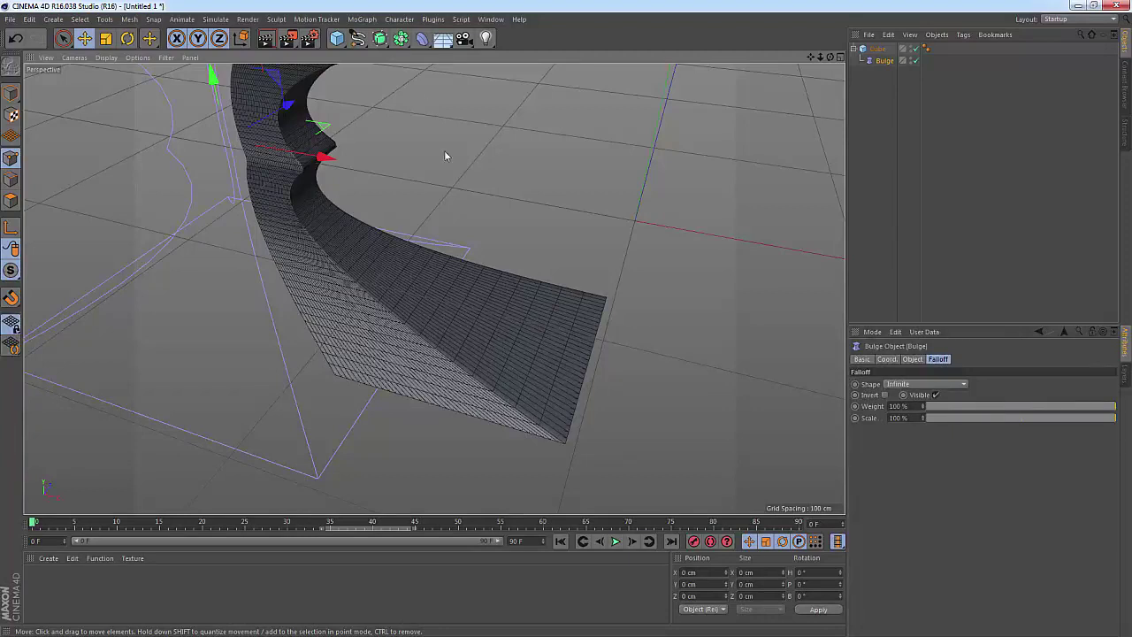
mouse_move(313, 159)
mouse_down()
mouse_move(753, 230)
mouse_move(728, 236)
mouse_up()
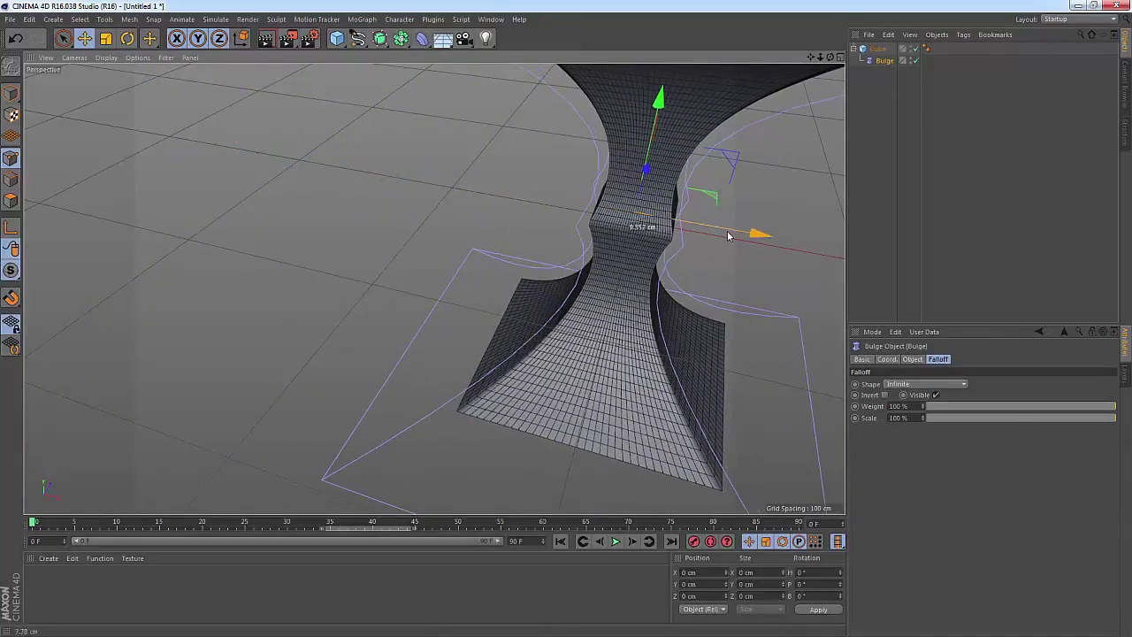